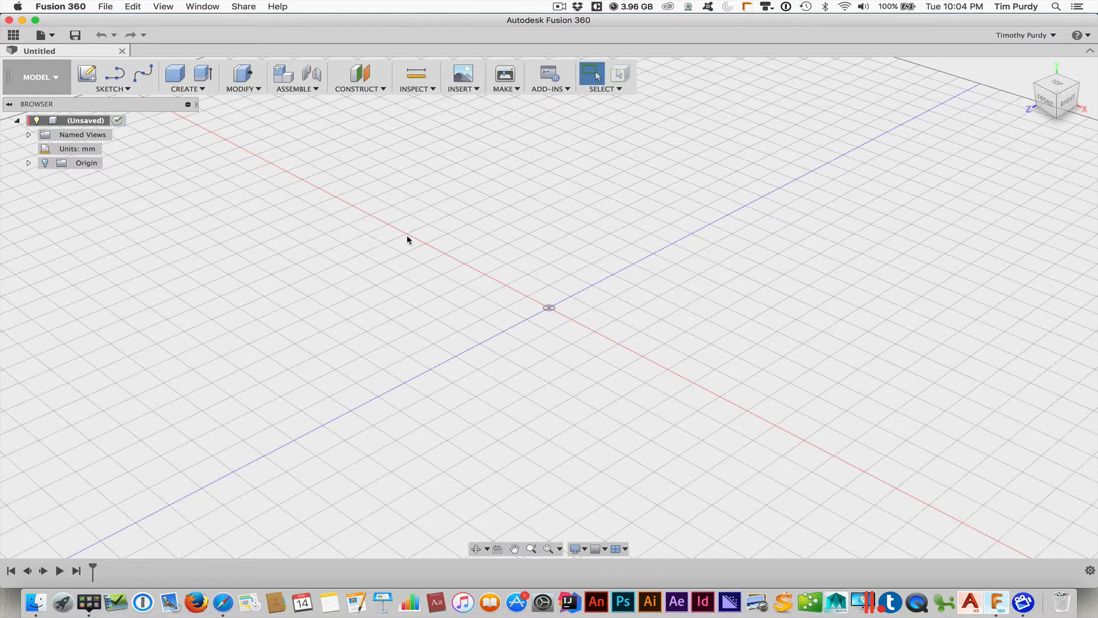
# Create a form and place a T-spline cylinder 60 mm in diameter on the horizontal plane, centred on the origin
pyautogui.click(192, 88)
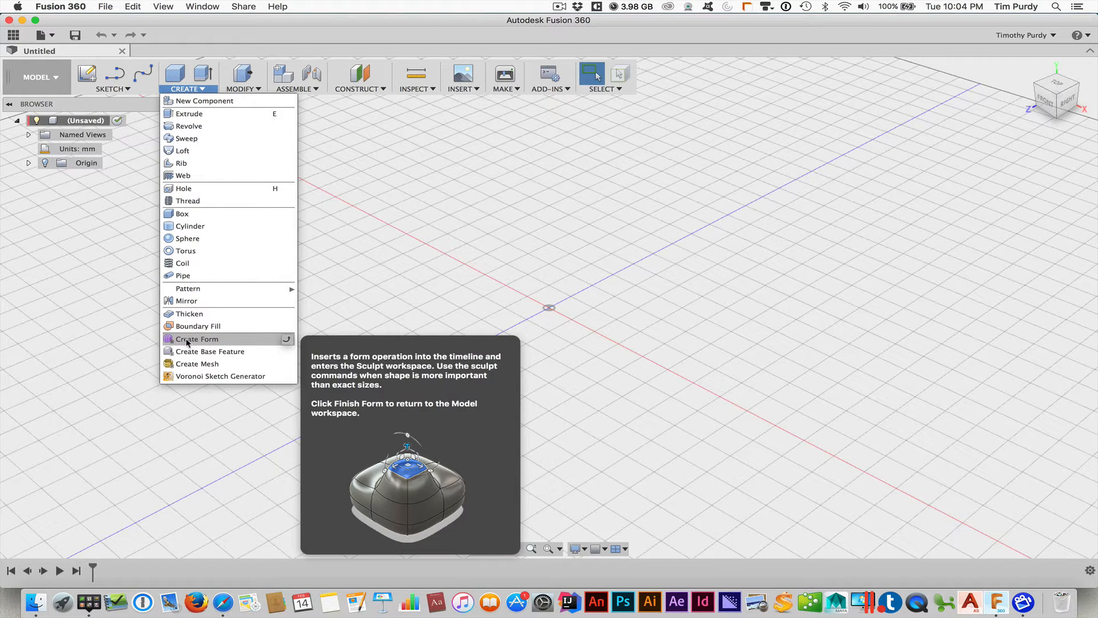
pyautogui.click(188, 341)
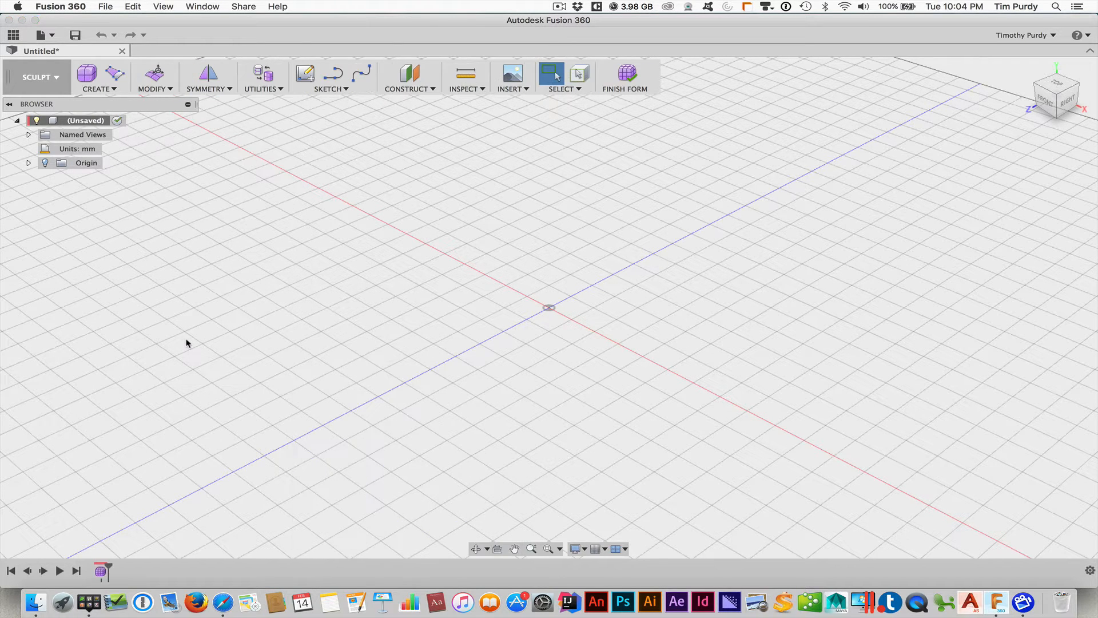
pyautogui.click(100, 89)
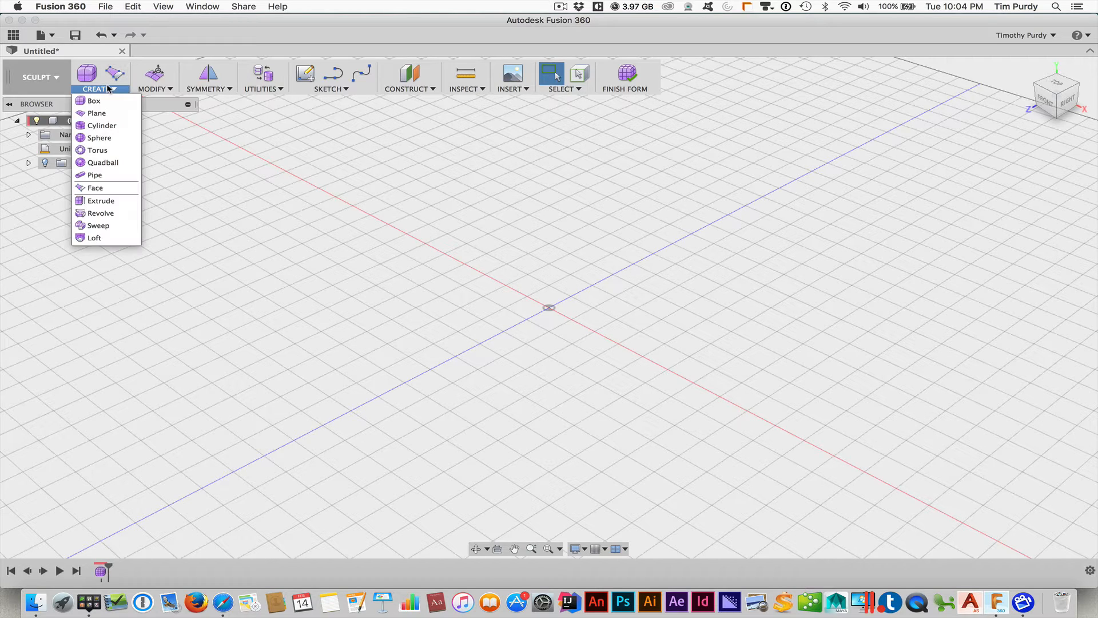
pyautogui.click(97, 125)
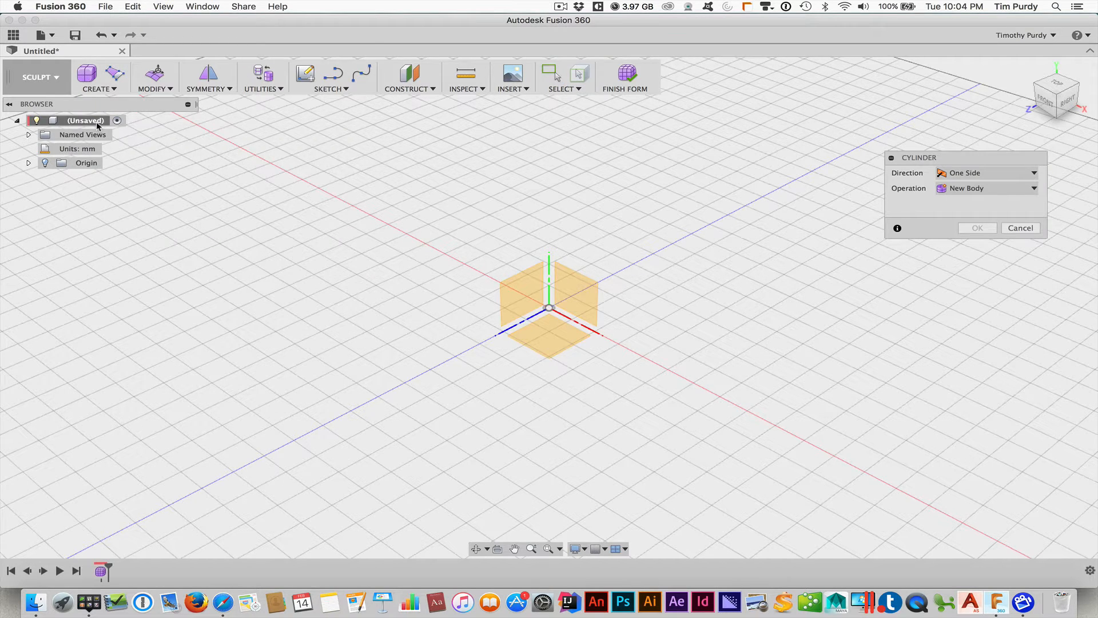
pyautogui.click(550, 350)
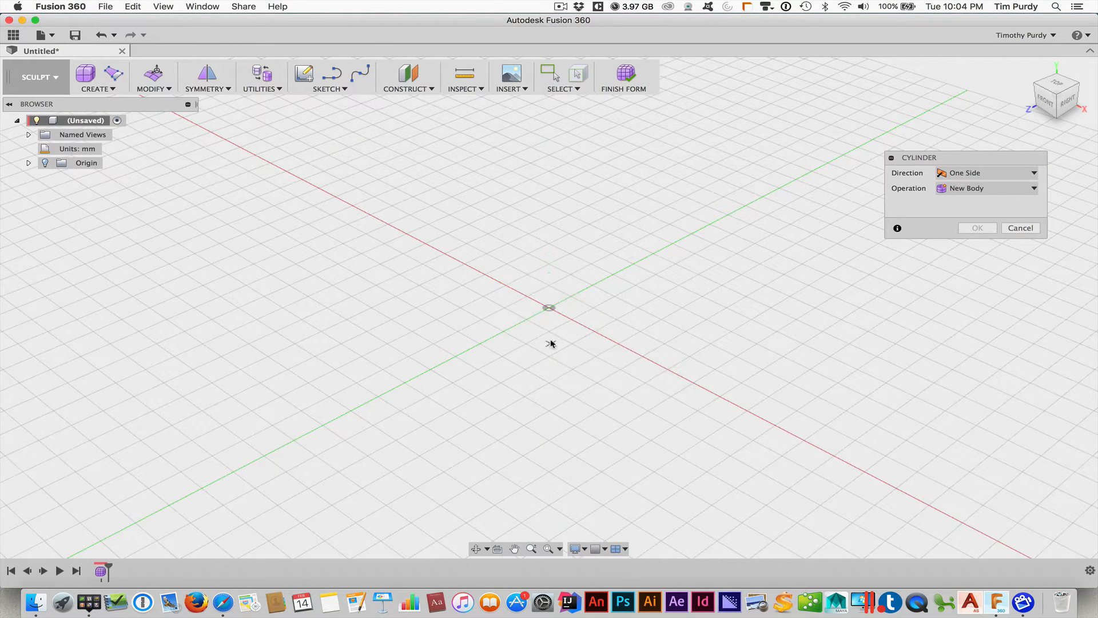
pyautogui.click(549, 308)
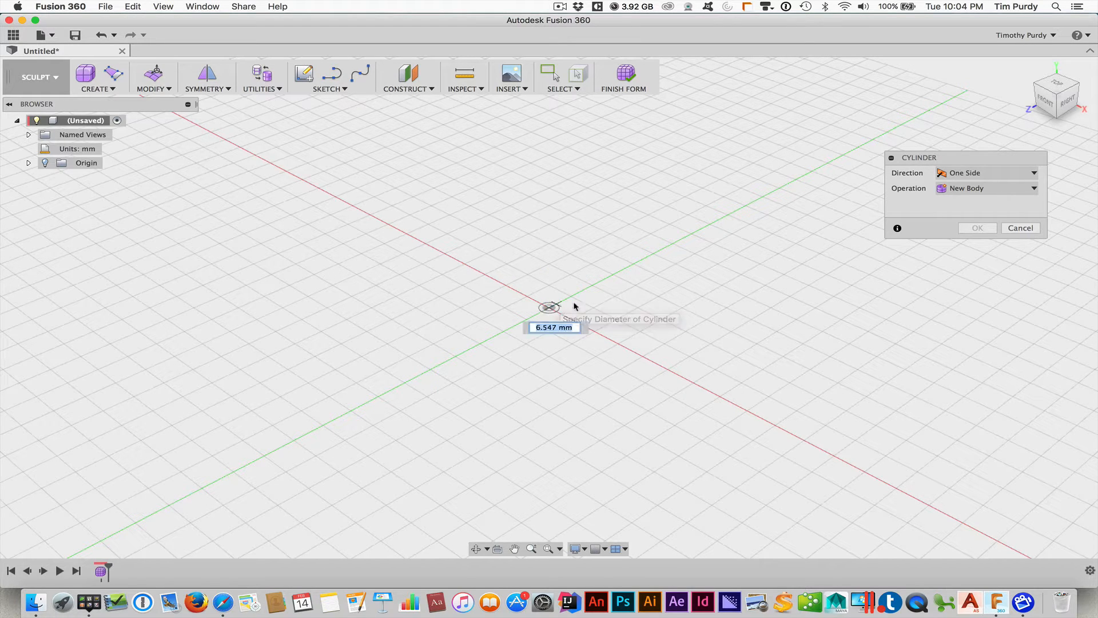
pyautogui.click(618, 276)
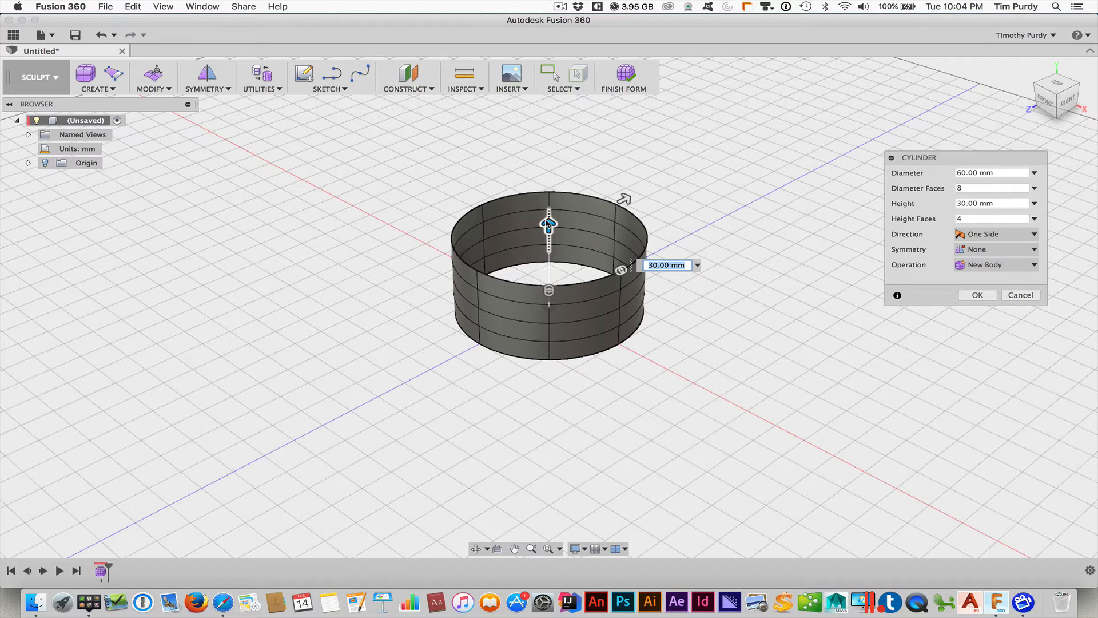
# Set the cylinder's height to 120 mm
pyautogui.moveTo(549, 225); pyautogui.dragTo(572, 90)
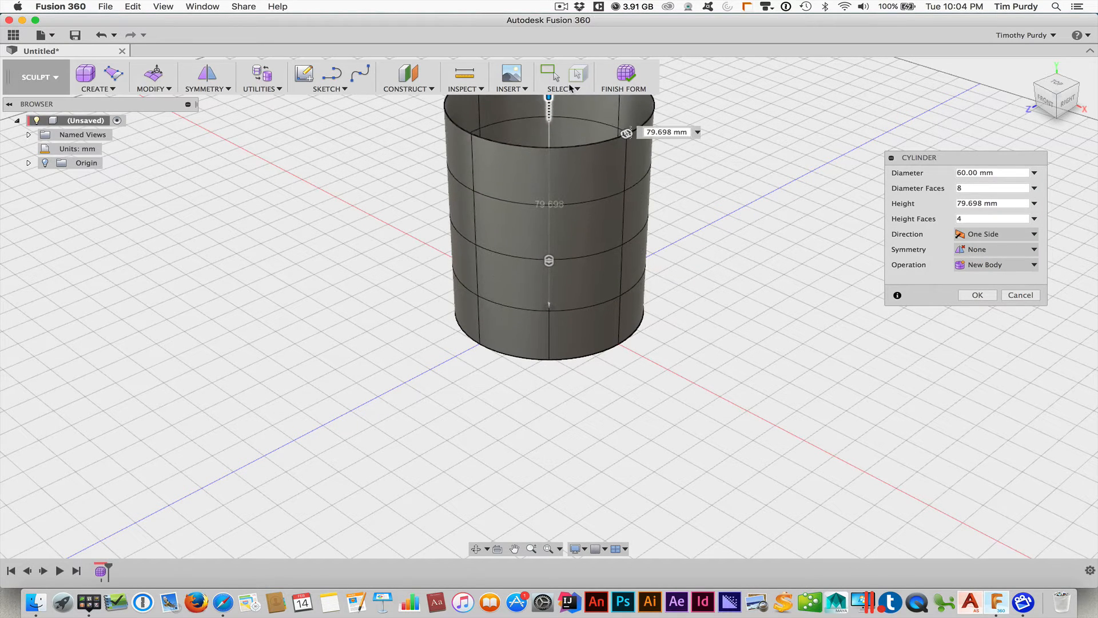
pyautogui.write('120')
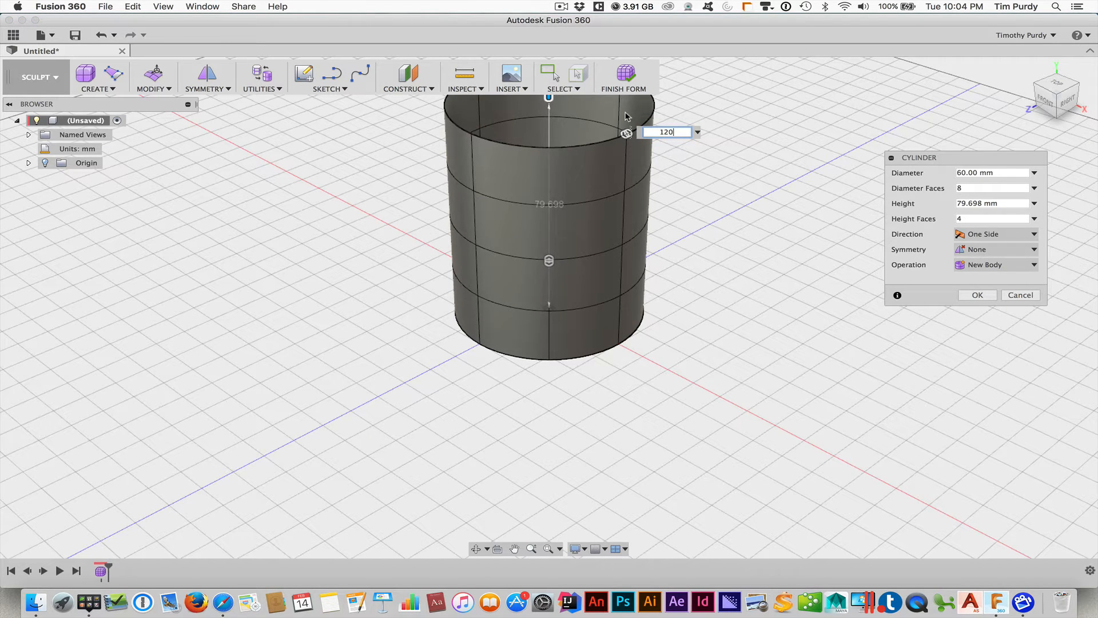
pyautogui.press('Tab')
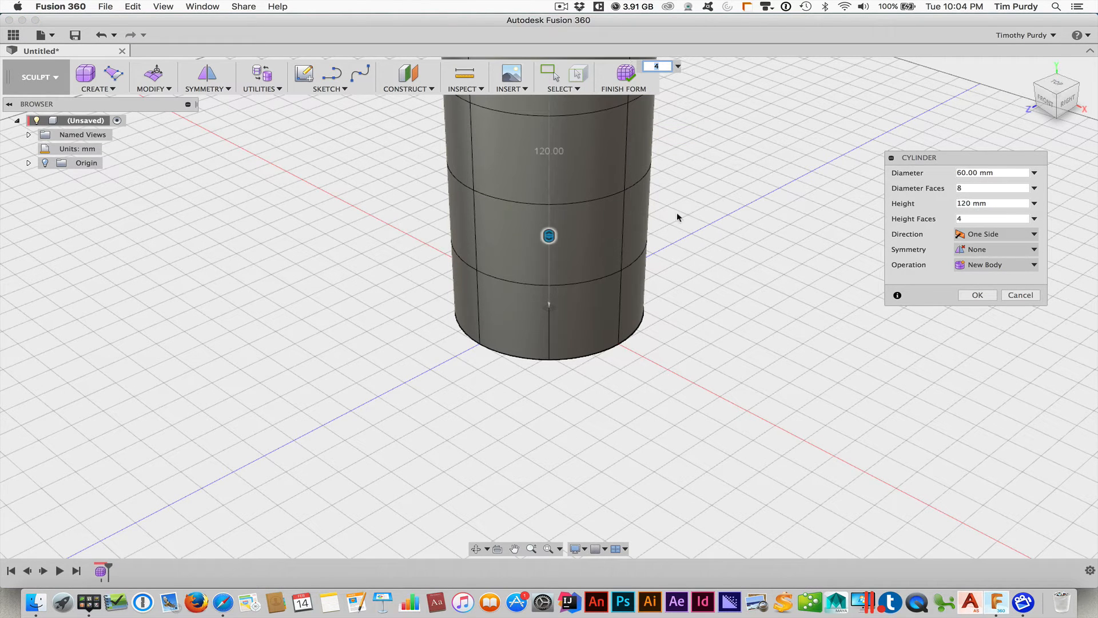
pyautogui.moveTo(677, 212); pyautogui.dragTo(654, 321, button='middle')
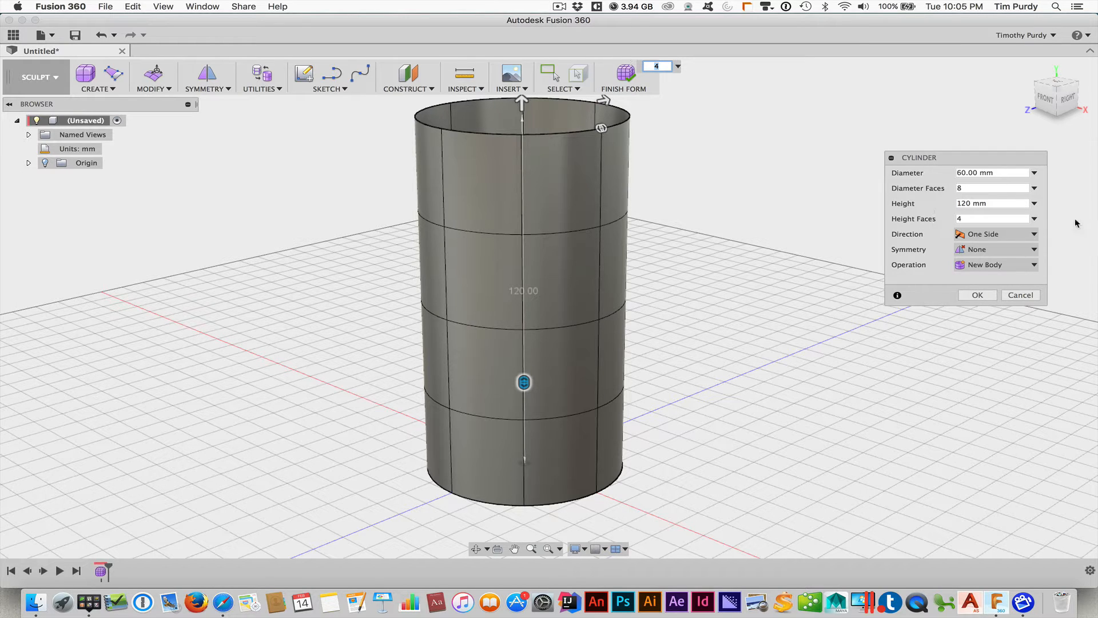
# Give the cylinder 1 height face and 16 diameter faces, and finish creating it
pyautogui.click(1034, 219)
pyautogui.click(1010, 246)
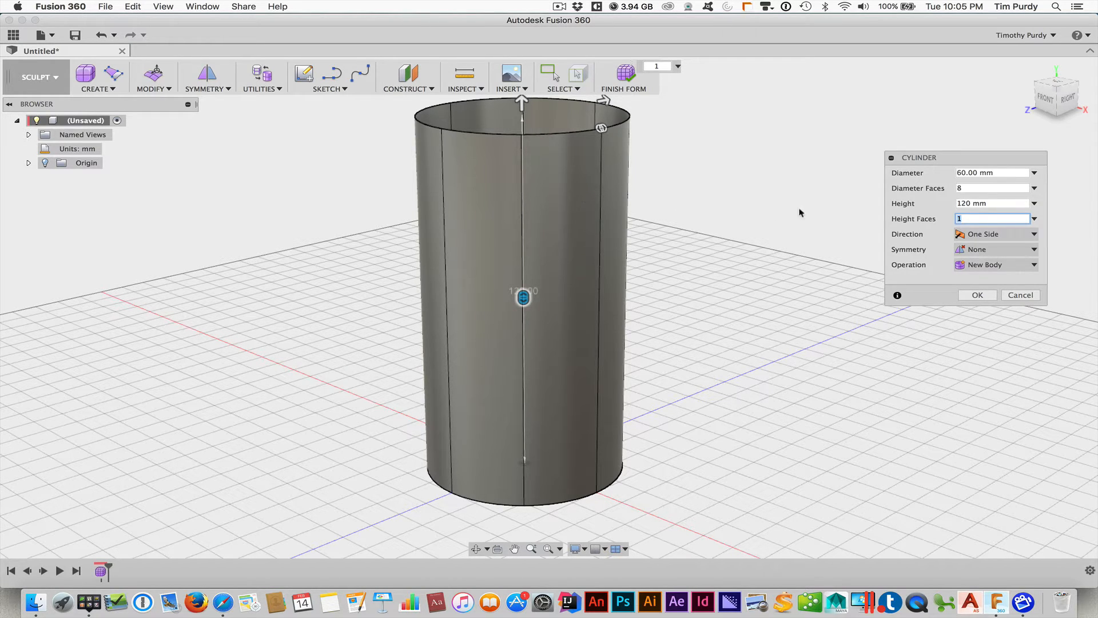
pyautogui.click(1034, 188)
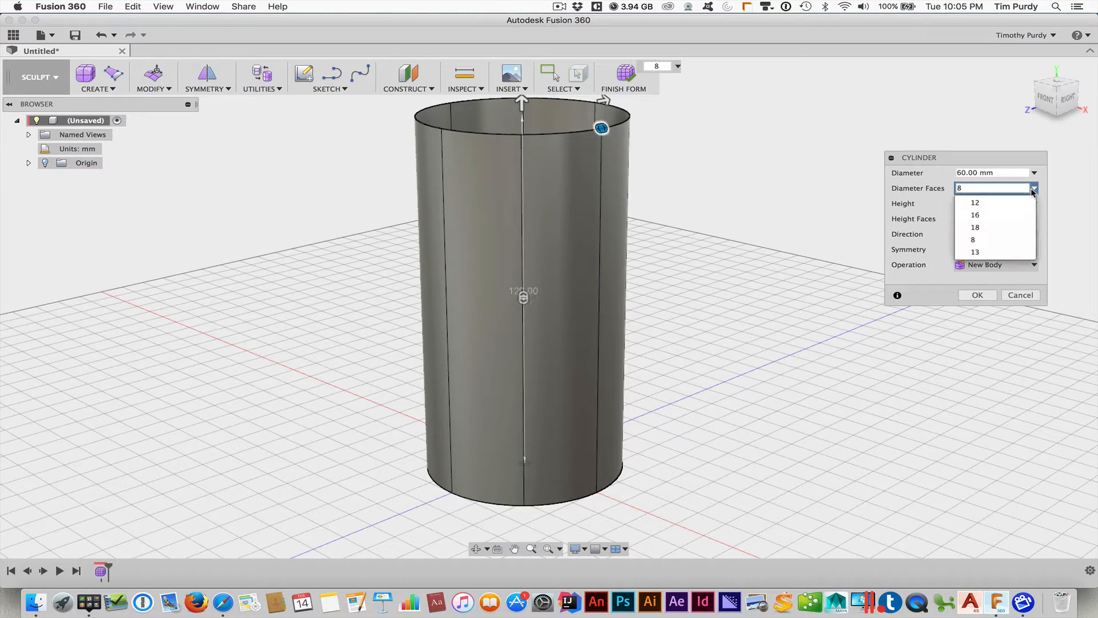
pyautogui.click(1009, 216)
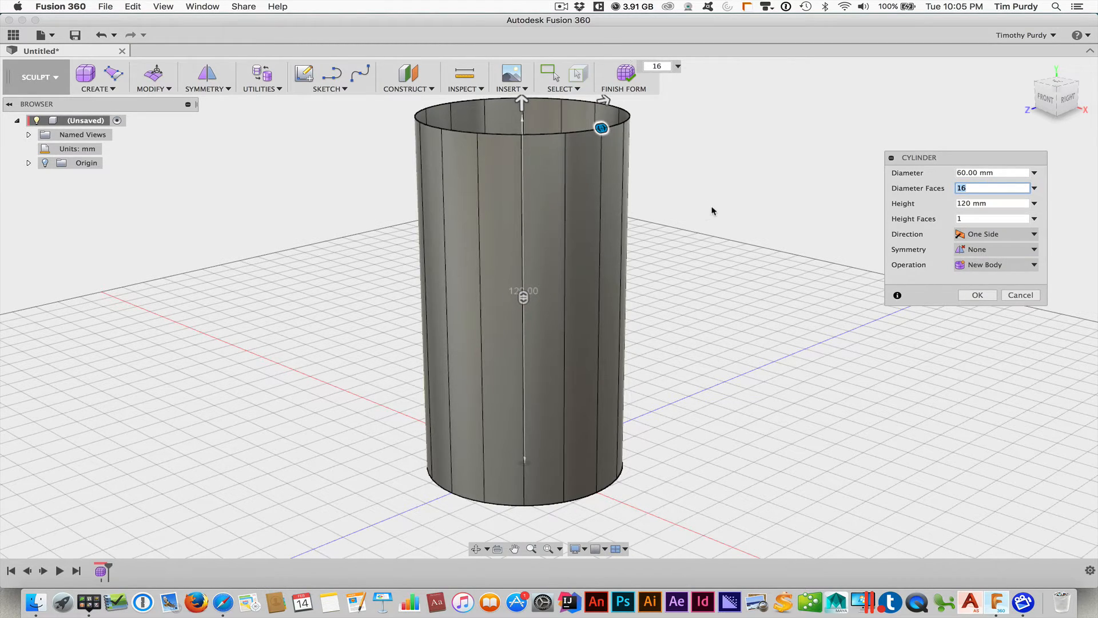
pyautogui.keyDown('shift'); pyautogui.moveTo(708, 209); pyautogui.dragTo(709, 235, button='middle'); pyautogui.keyUp('shift')
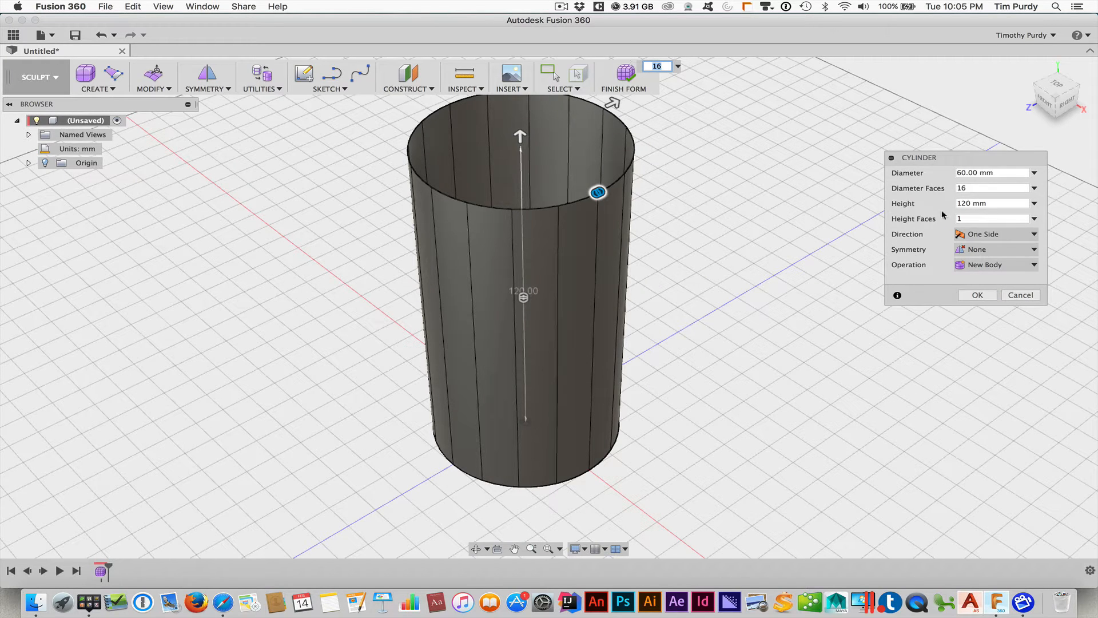
pyautogui.click(978, 294)
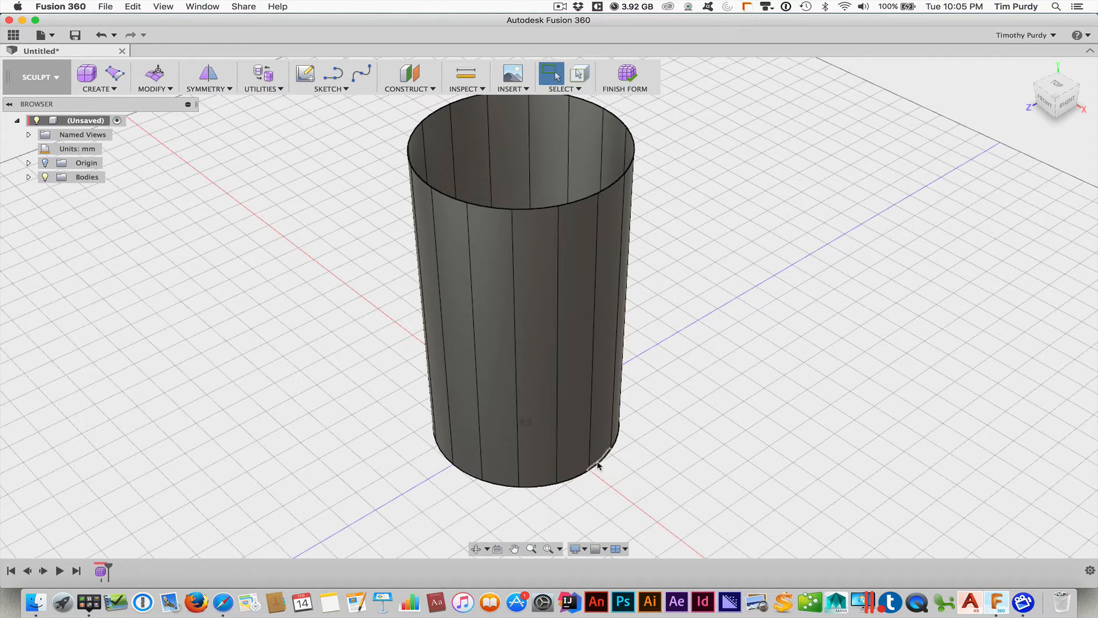
# Taper the cylinder by uniformly scaling its bottom edge loop to about 0.69 with Edit Form
pyautogui.keyDown('shift'); pyautogui.moveTo(645, 471); pyautogui.dragTo(629, 281, button='middle'); pyautogui.keyUp('shift')
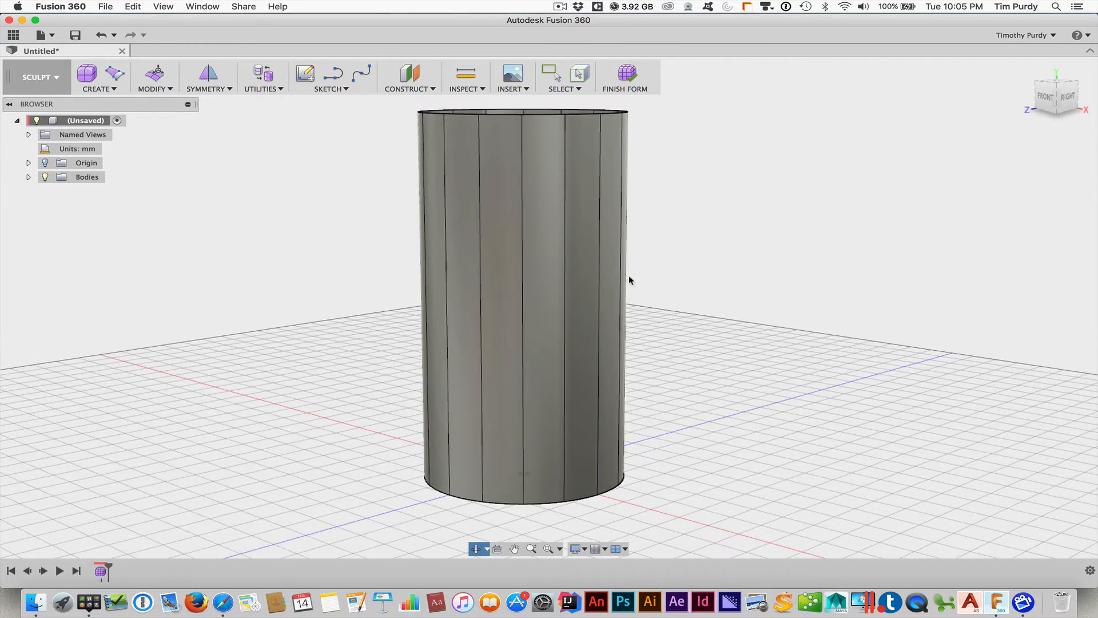
pyautogui.doubleClick(609, 491)
pyautogui.rightClick(777, 438)
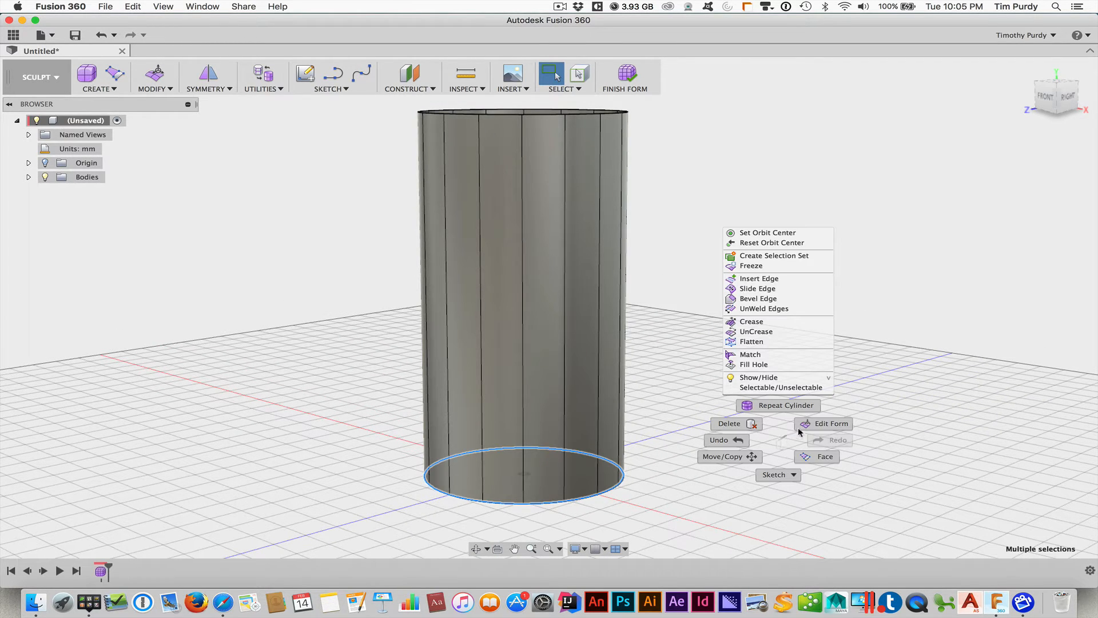
pyautogui.click(831, 422)
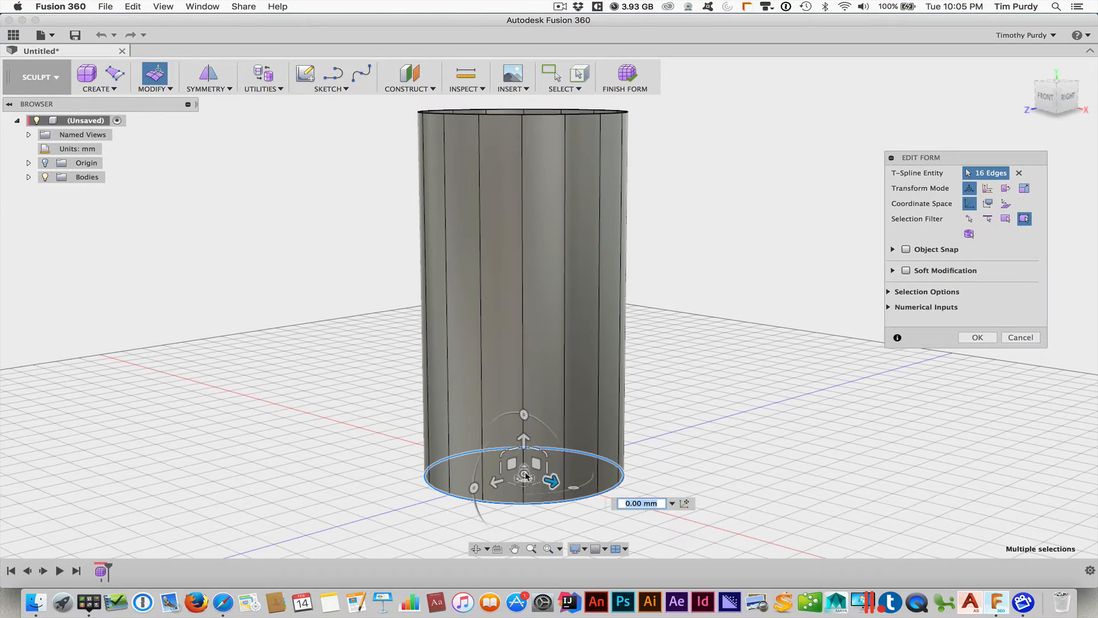
pyautogui.moveTo(525, 475); pyautogui.dragTo(515, 477)
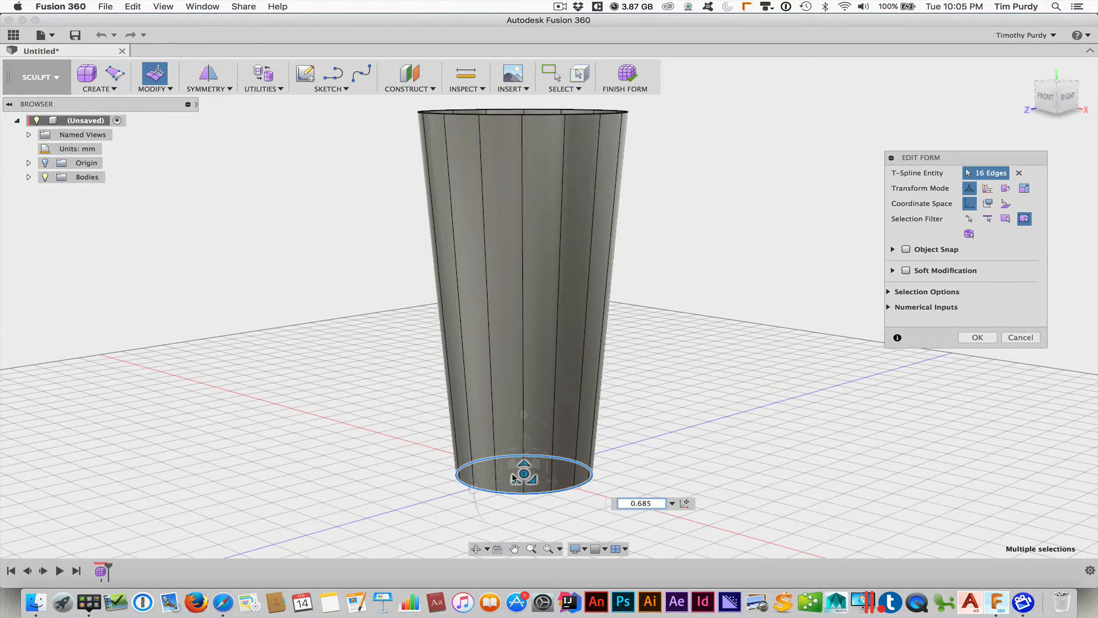
pyautogui.moveTo(632, 444)
pyautogui.keyDown('shift'); pyautogui.mouseDown(button='middle')
pyautogui.moveTo(667, 410)
pyautogui.moveTo(625, 483)
pyautogui.moveTo(642, 451)
pyautogui.mouseUp(button='middle'); pyautogui.keyUp('shift')
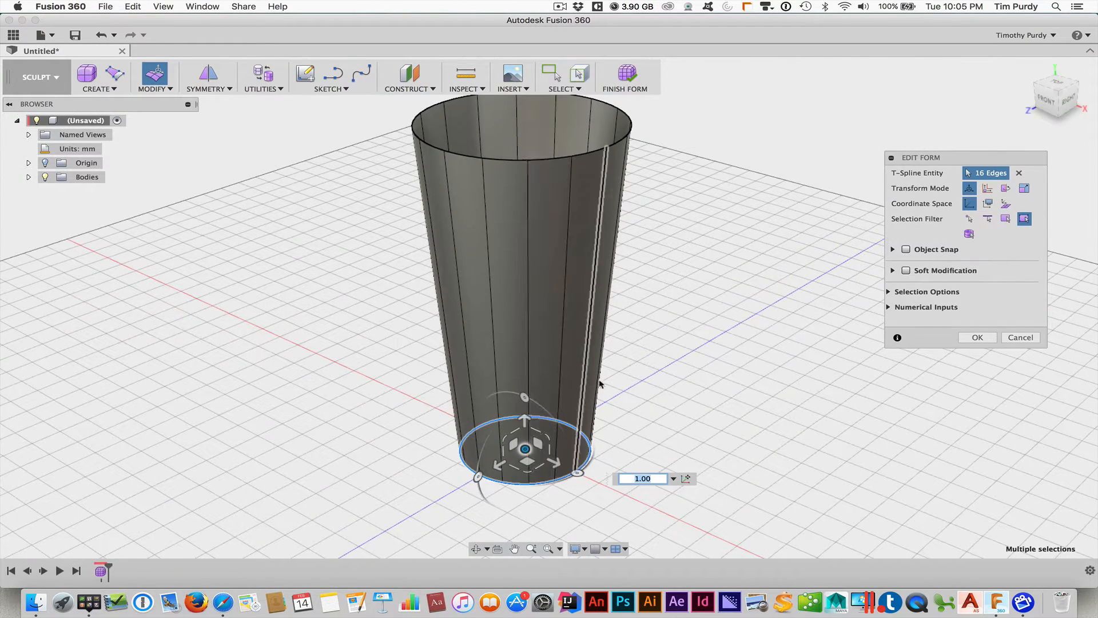
pyautogui.click(980, 338)
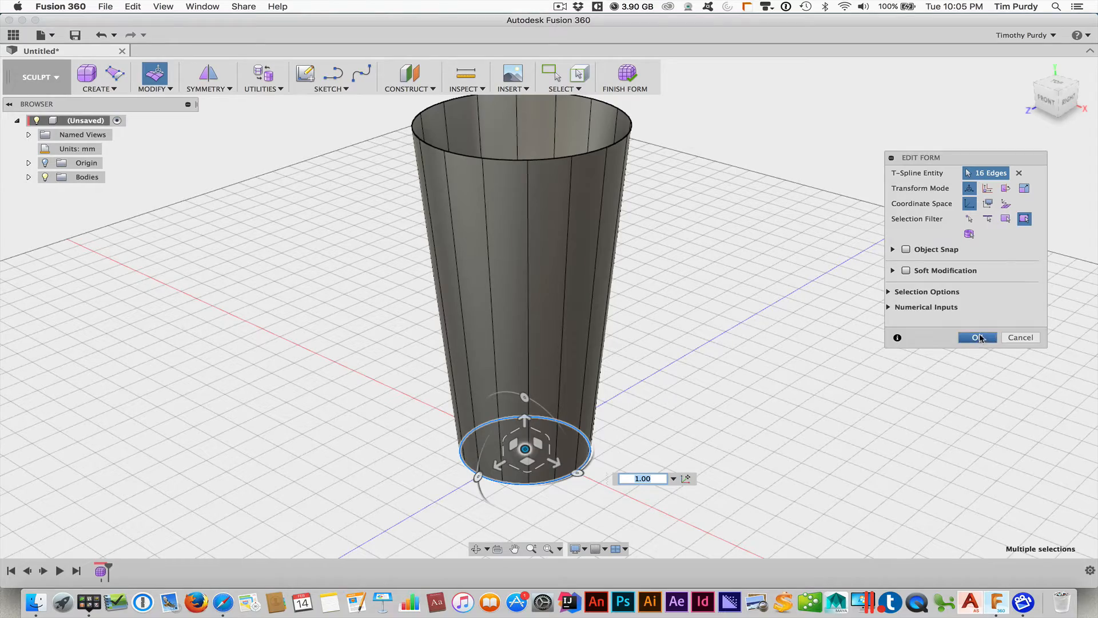
pyautogui.click(678, 415)
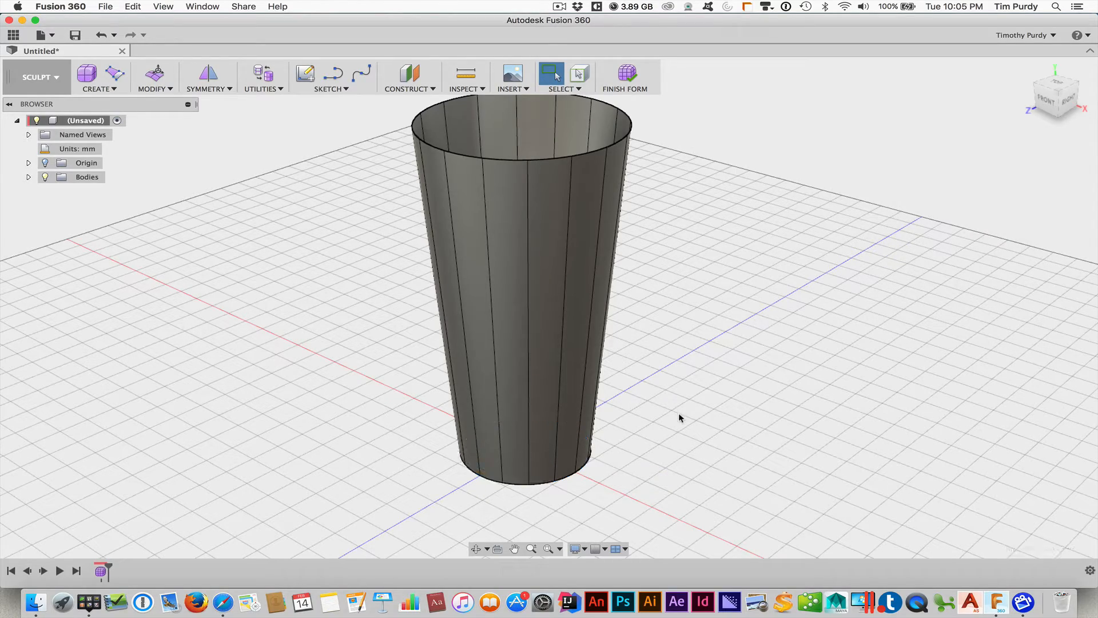
# Fill the hole at the tapered cylinder's bottom in Collapse mode with Maintain Crease Edges turned off
pyautogui.keyDown('shift'); pyautogui.moveTo(676, 418); pyautogui.dragTo(656, 234, button='middle'); pyautogui.keyUp('shift')
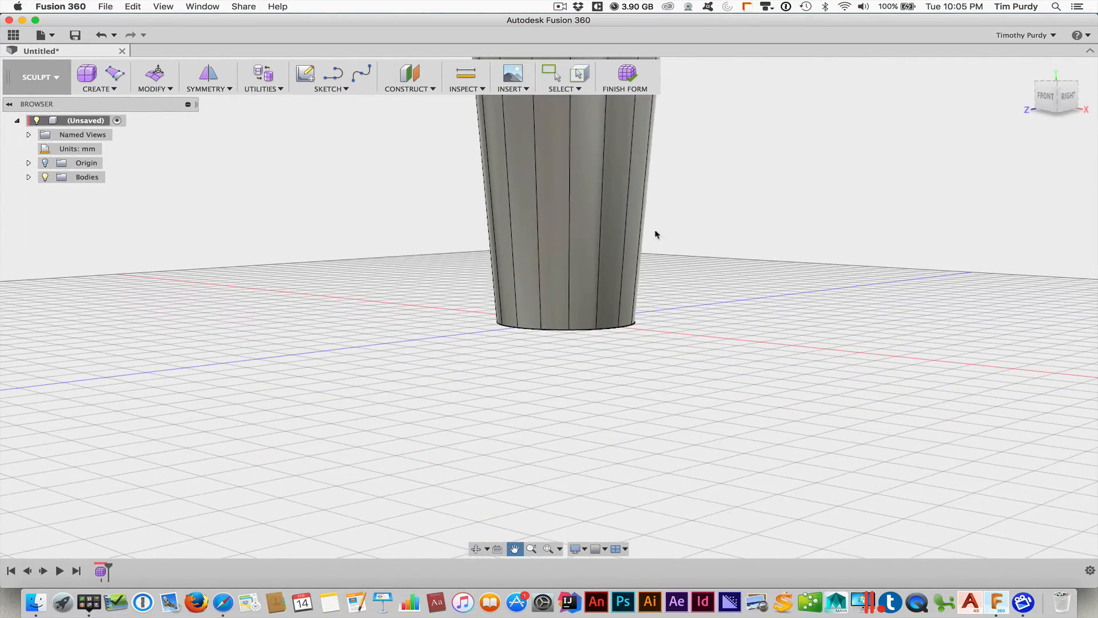
pyautogui.click(160, 89)
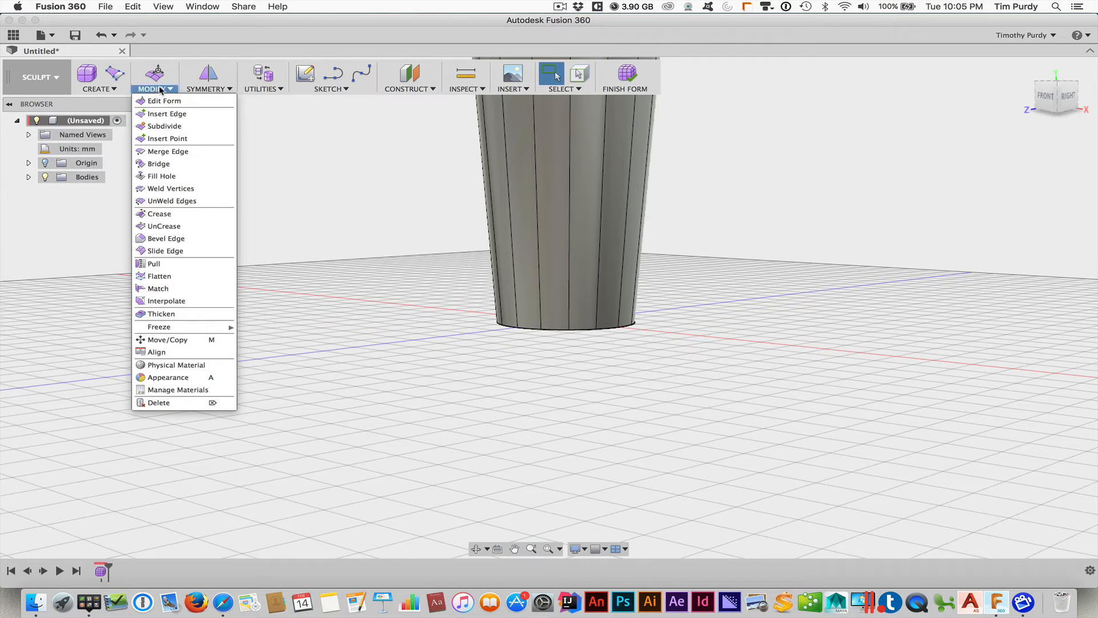
pyautogui.click(160, 176)
pyautogui.keyDown('shift'); pyautogui.moveTo(515, 349); pyautogui.dragTo(531, 328, button='middle'); pyautogui.keyUp('shift')
pyautogui.click(531, 329)
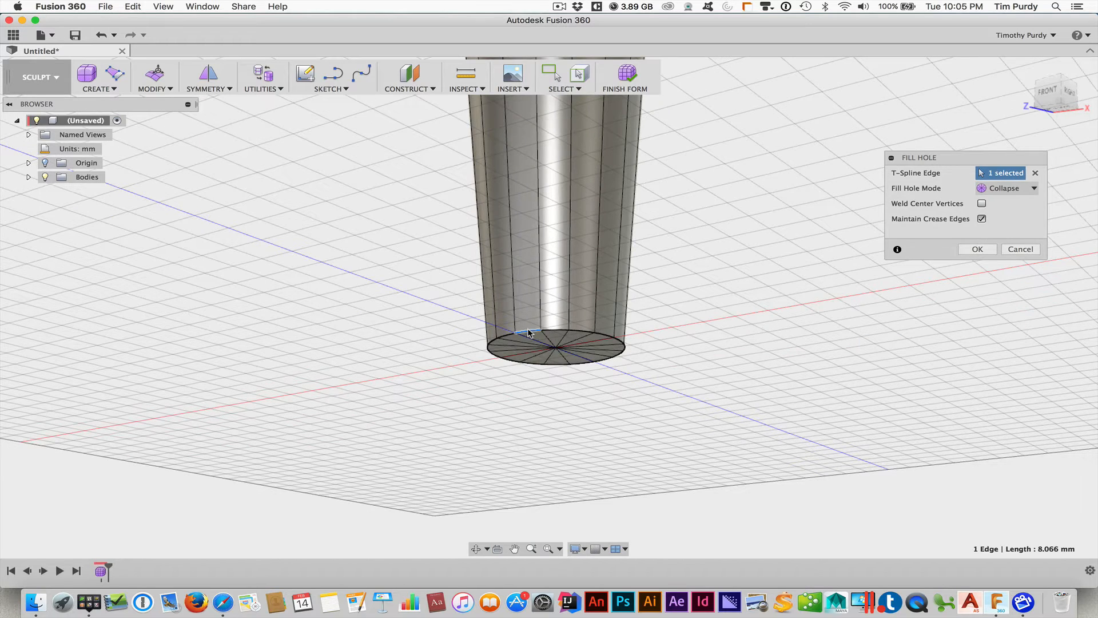
pyautogui.click(981, 219)
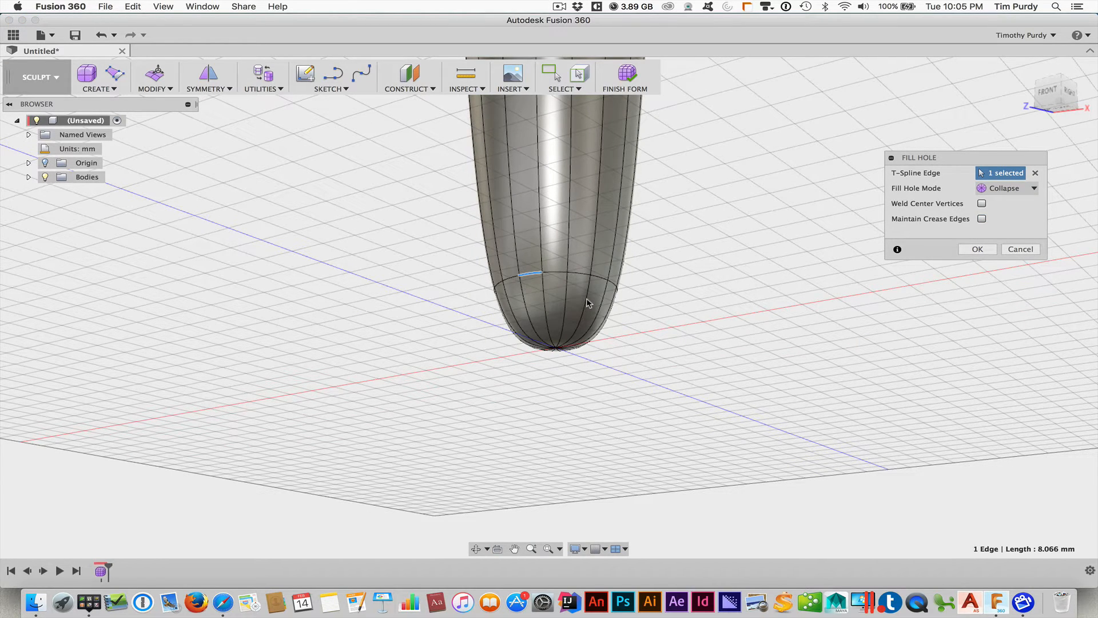
pyautogui.keyDown('shift'); pyautogui.moveTo(618, 291); pyautogui.dragTo(623, 380, button='middle'); pyautogui.keyUp('shift')
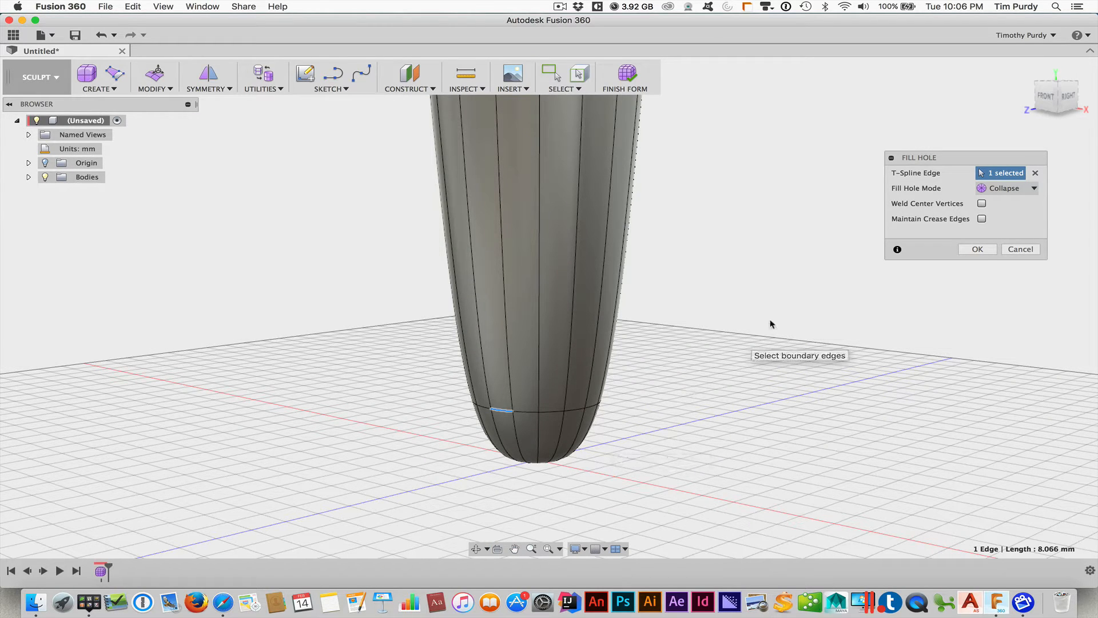
# Try the Fill Star and Reduced Star modes on the bottom hole and examine each resulting shape
pyautogui.click(995, 190)
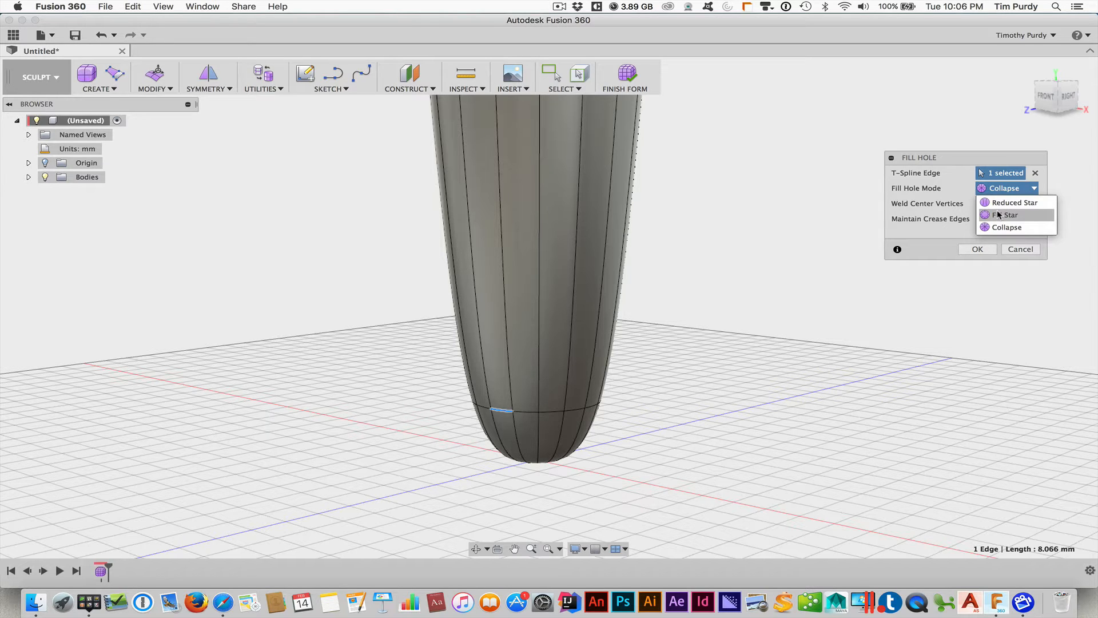
pyautogui.click(998, 212)
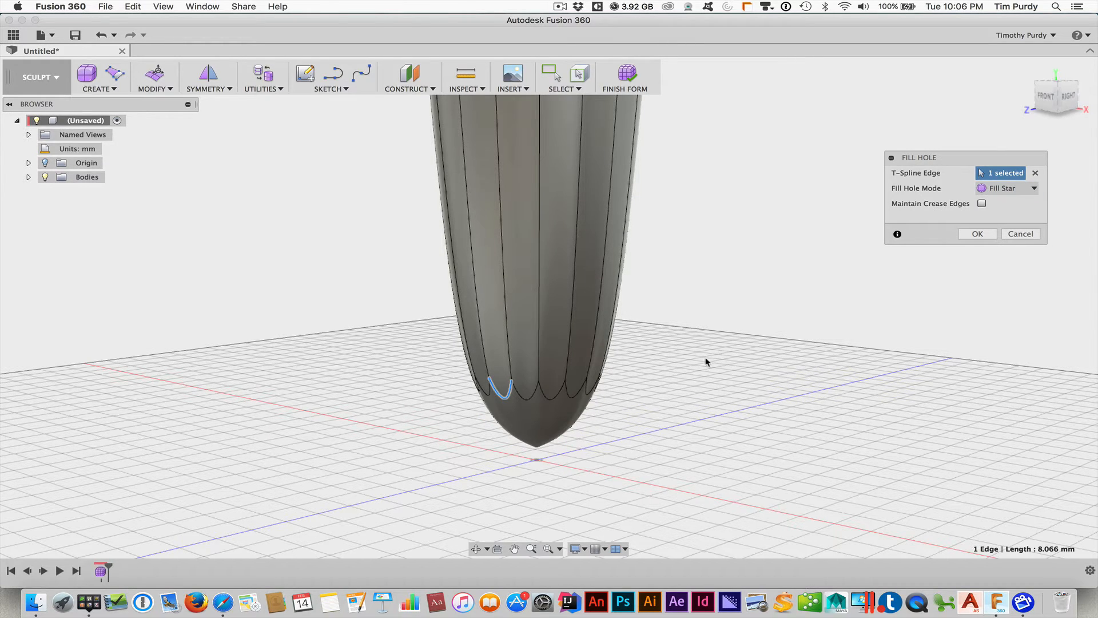
pyautogui.moveTo(699, 368)
pyautogui.keyDown('shift'); pyautogui.mouseDown(button='middle')
pyautogui.moveTo(718, 319)
pyautogui.moveTo(681, 373)
pyautogui.mouseUp(button='middle'); pyautogui.keyUp('shift')
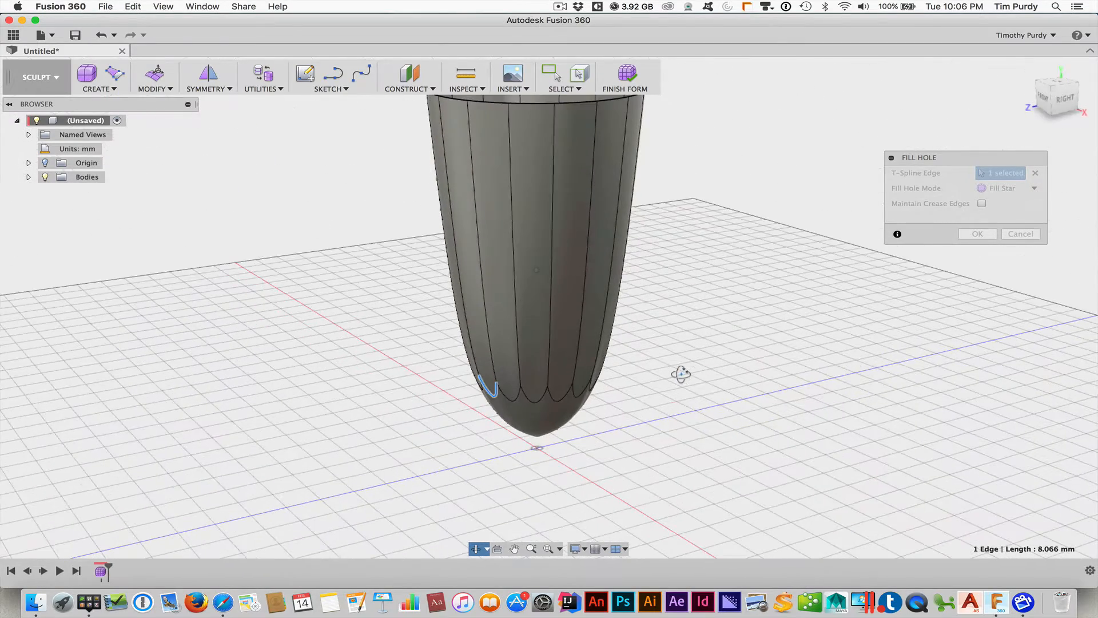
pyautogui.click(1012, 189)
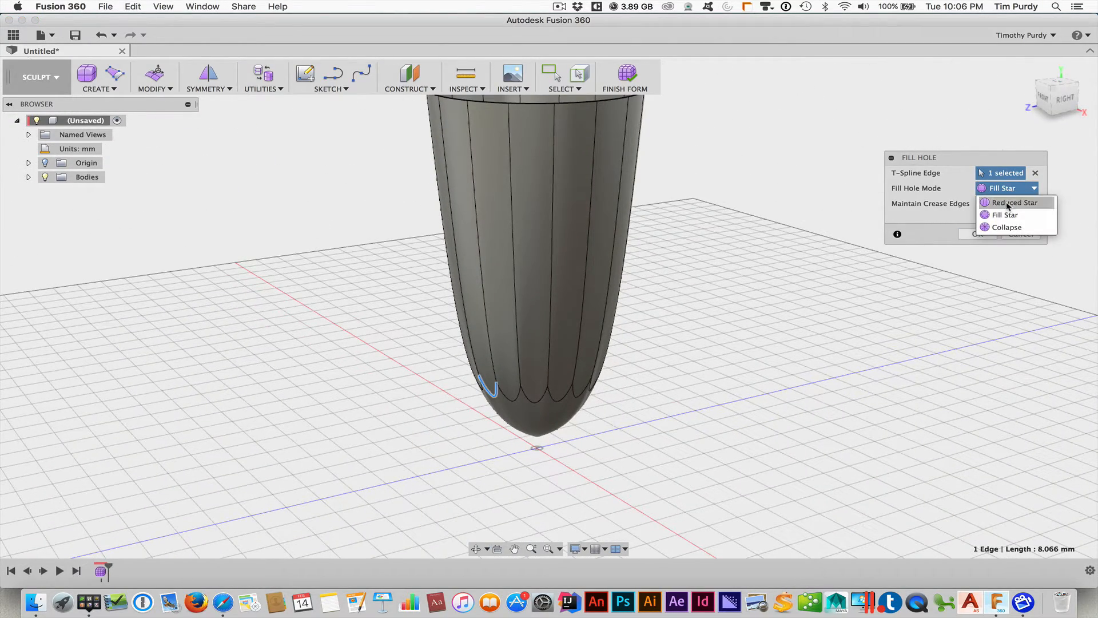
pyautogui.click(1007, 204)
pyautogui.keyDown('shift'); pyautogui.moveTo(711, 343); pyautogui.dragTo(730, 270, button='middle'); pyautogui.keyUp('shift')
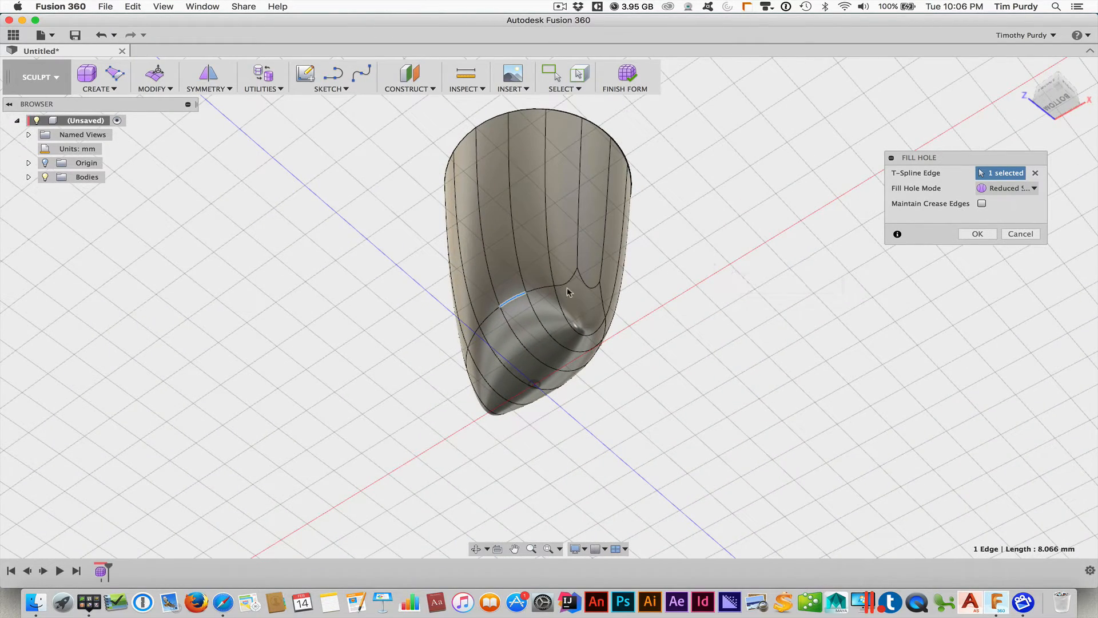
pyautogui.keyDown('shift'); pyautogui.moveTo(632, 388); pyautogui.dragTo(650, 430, button='middle'); pyautogui.keyUp('shift')
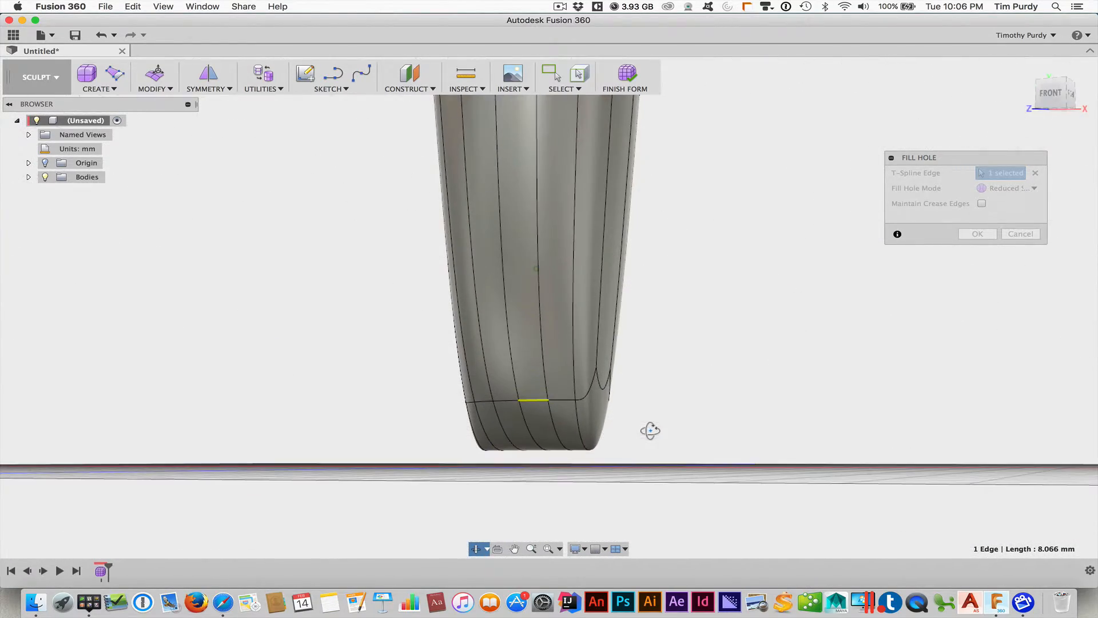
# Set the bottom hole's fill to Collapse mode with Maintain Crease Edges turned on
pyautogui.click(1006, 189)
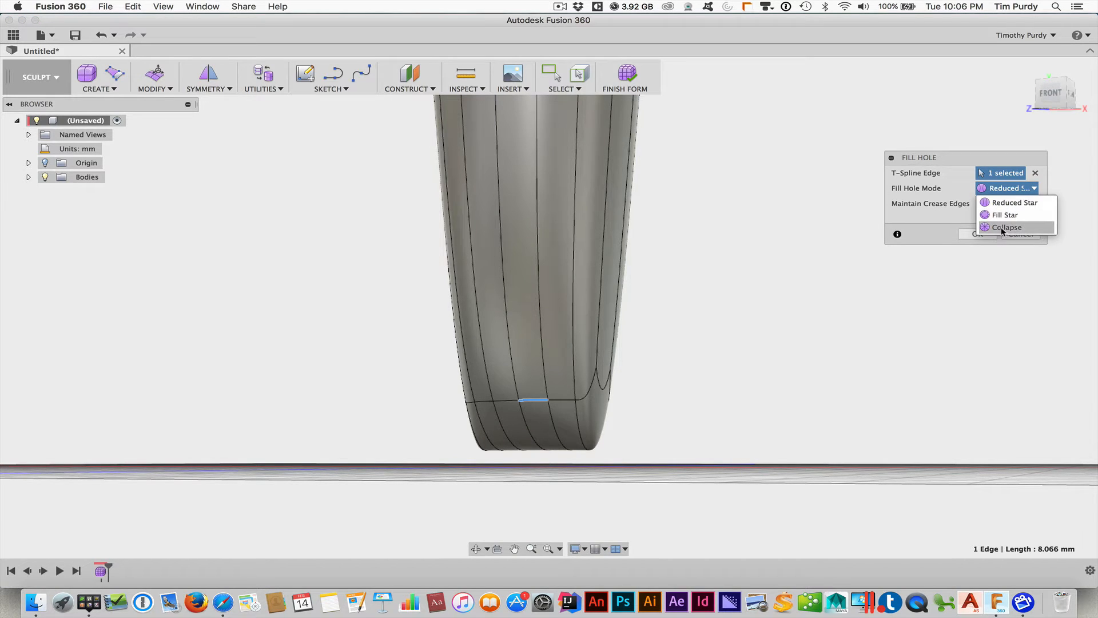
pyautogui.click(1006, 228)
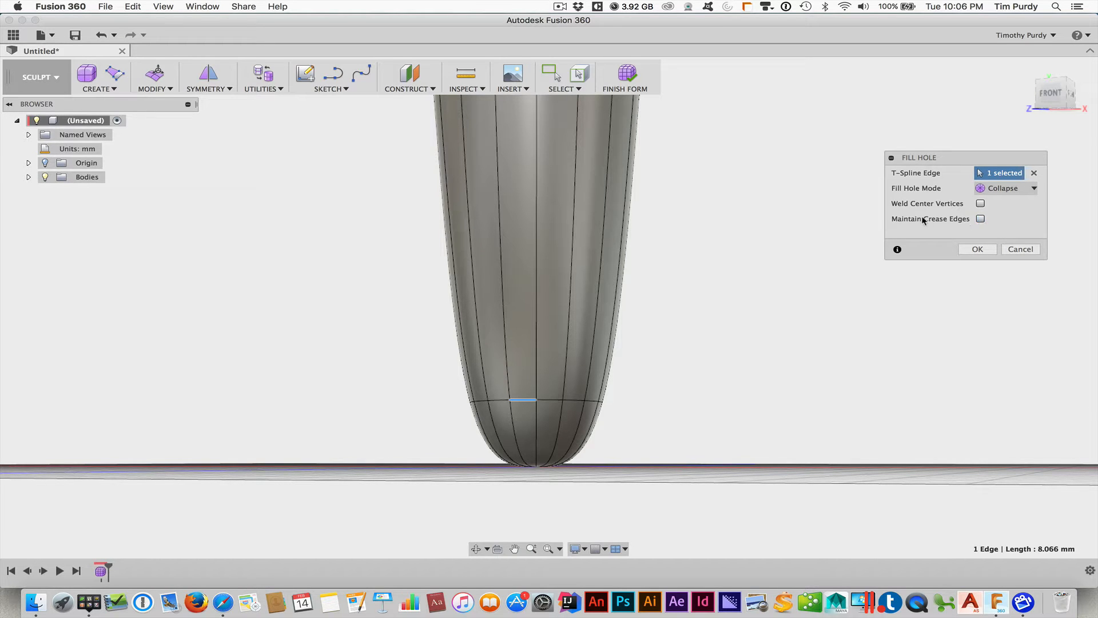
pyautogui.click(980, 219)
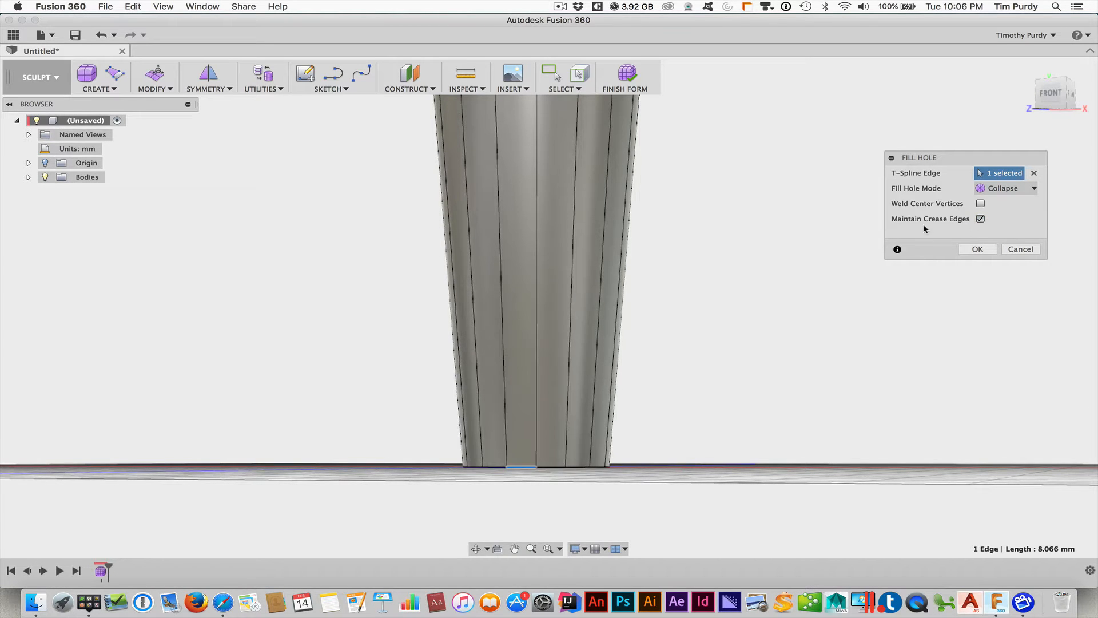
pyautogui.press('F6')
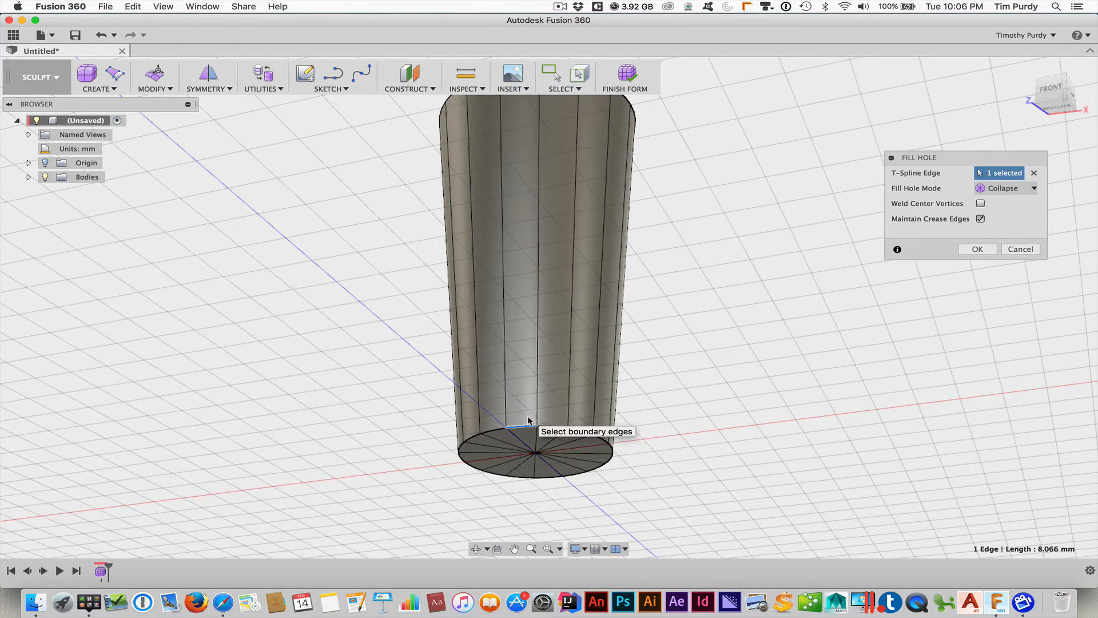
# Try the Reduced Star mode on the creased bottom, and finish filling the hole in Fill Star mode
pyautogui.click(1010, 189)
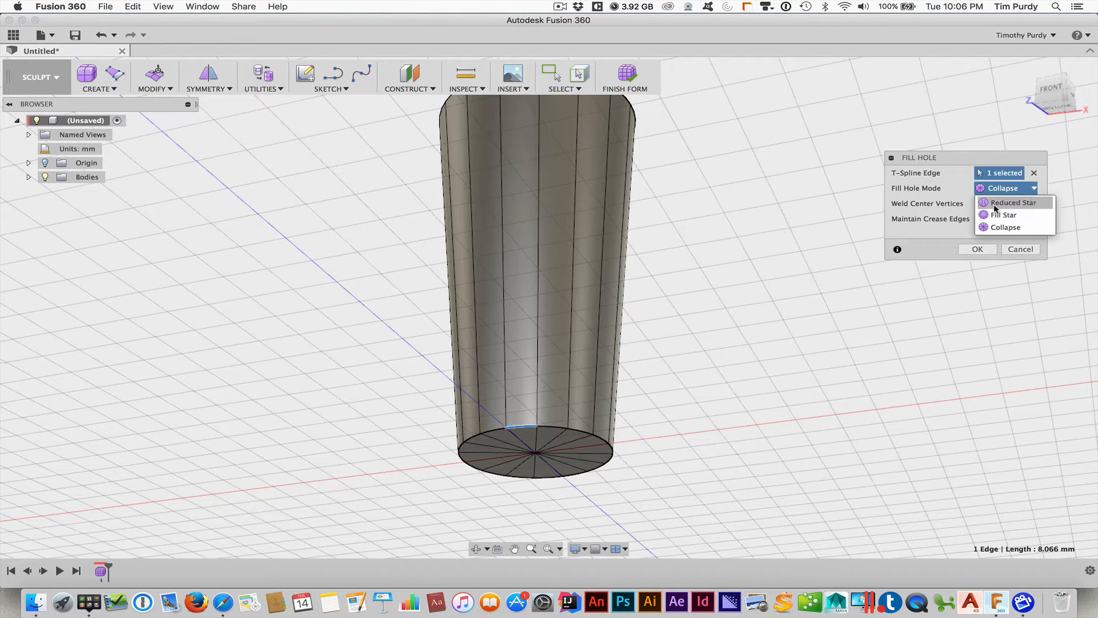
pyautogui.click(996, 202)
pyautogui.click(1034, 188)
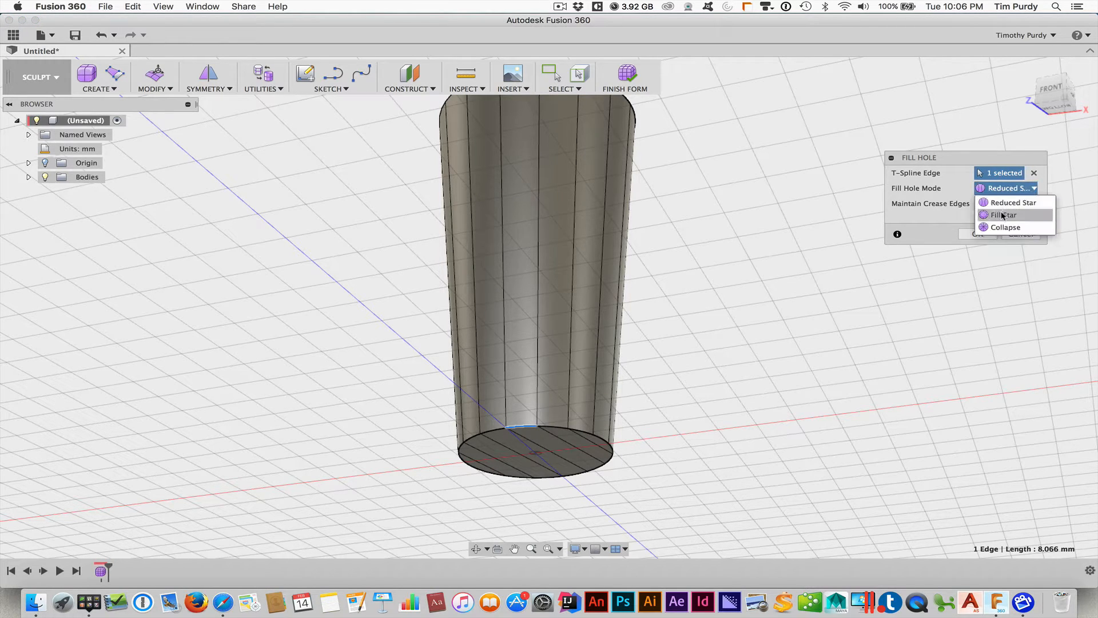
pyautogui.click(998, 215)
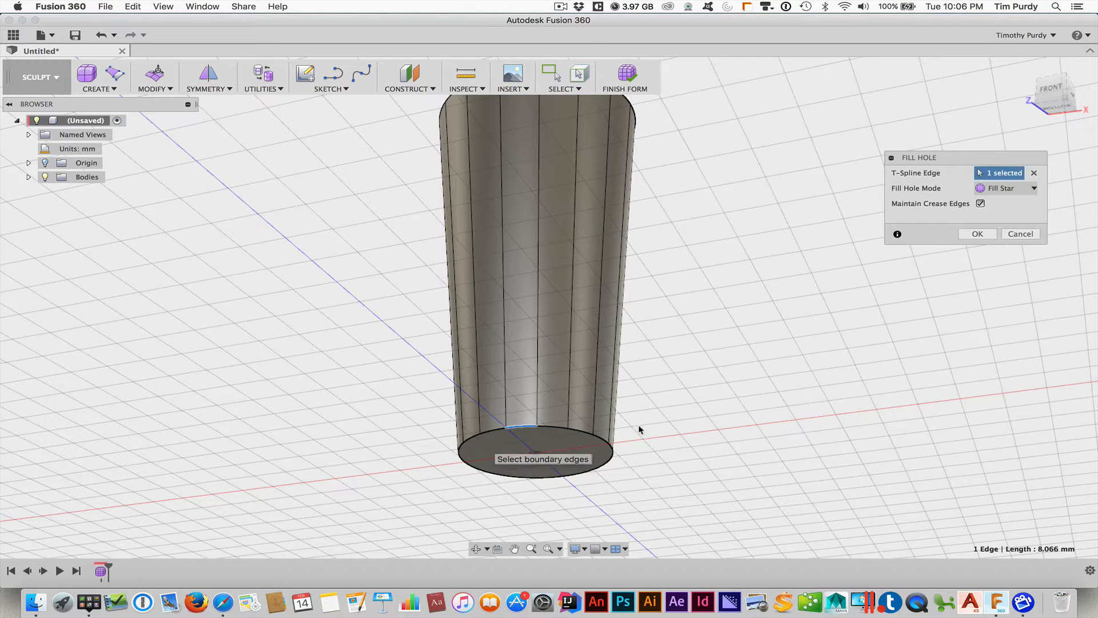
pyautogui.keyDown('shift'); pyautogui.moveTo(713, 408); pyautogui.dragTo(728, 412, button='middle'); pyautogui.keyUp('shift')
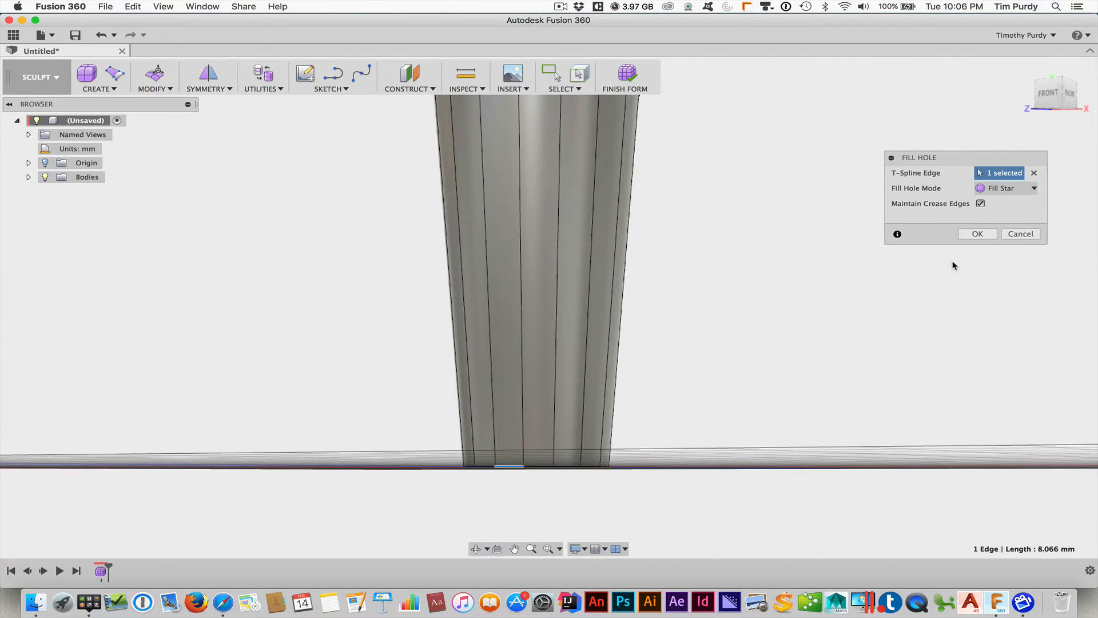
pyautogui.click(977, 234)
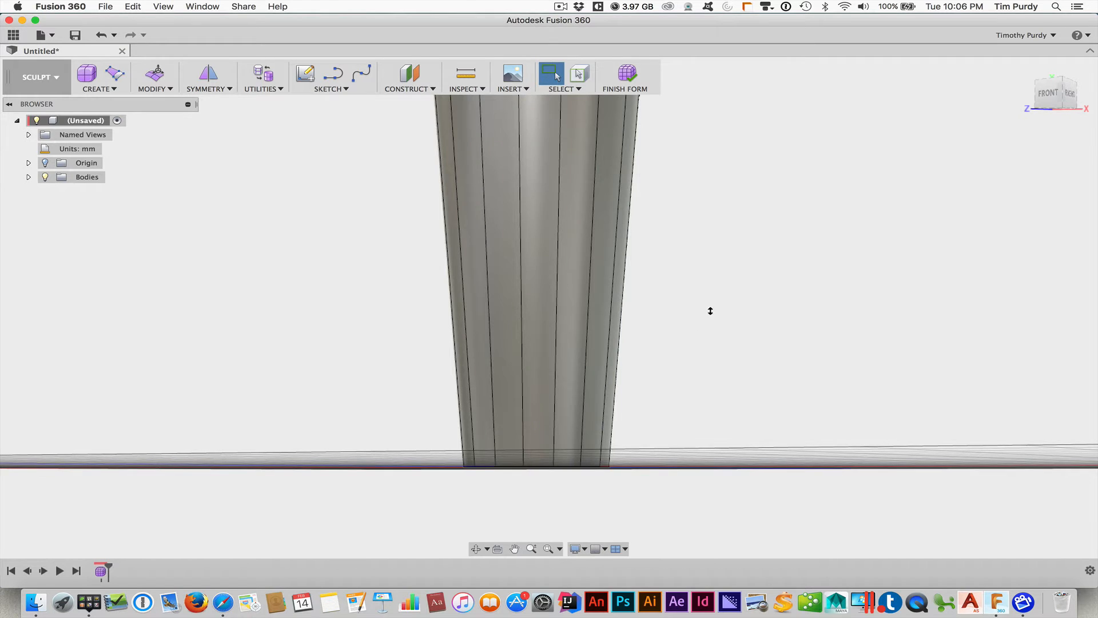
# Insert a Simple, Single-sided edge loop around the cup at location 0.50 from its top rim loop
pyautogui.scroll(-5, 711, 311)
pyautogui.keyDown('shift'); pyautogui.moveTo(679, 332); pyautogui.dragTo(681, 335, button='middle'); pyautogui.keyUp('shift')
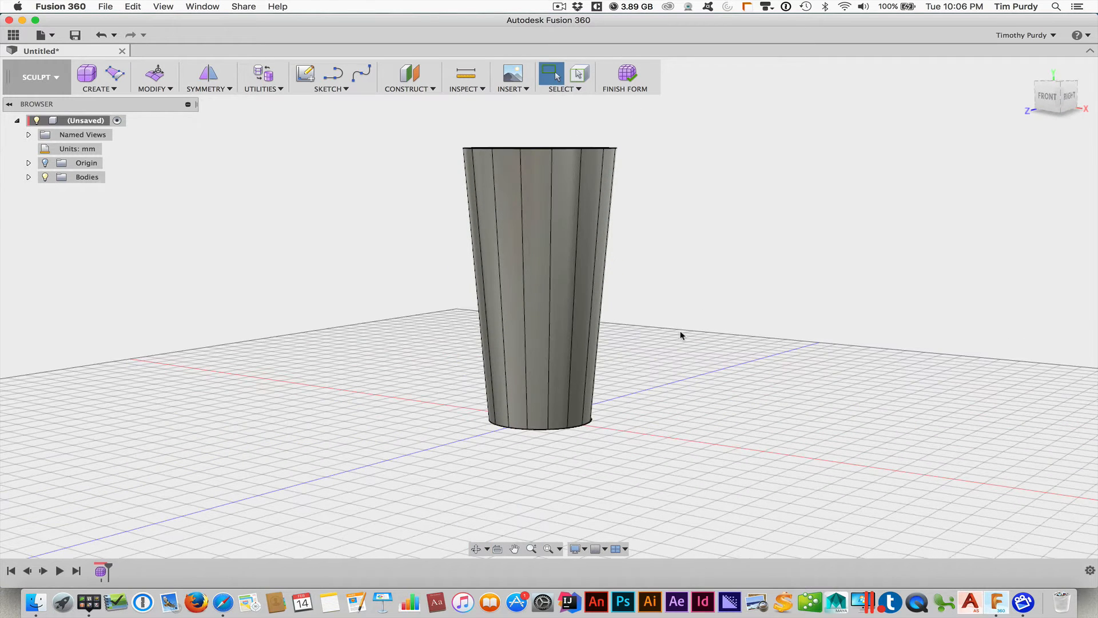
pyautogui.click(147, 89)
pyautogui.click(167, 114)
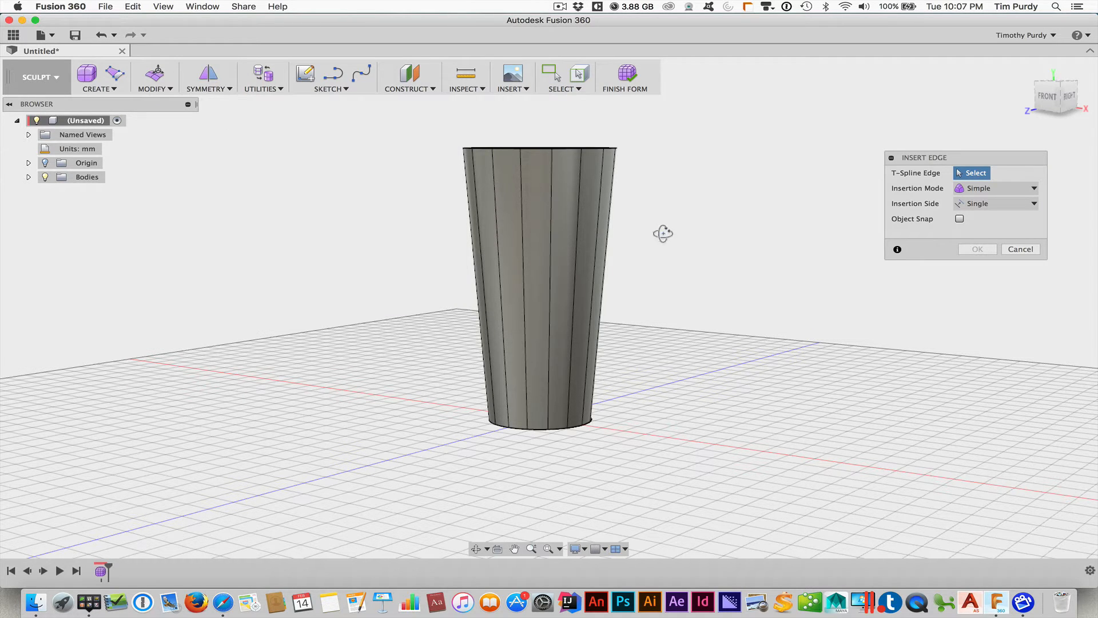
pyautogui.keyDown('shift'); pyautogui.moveTo(661, 232); pyautogui.dragTo(588, 199, button='middle'); pyautogui.keyUp('shift')
pyautogui.doubleClick(535, 165)
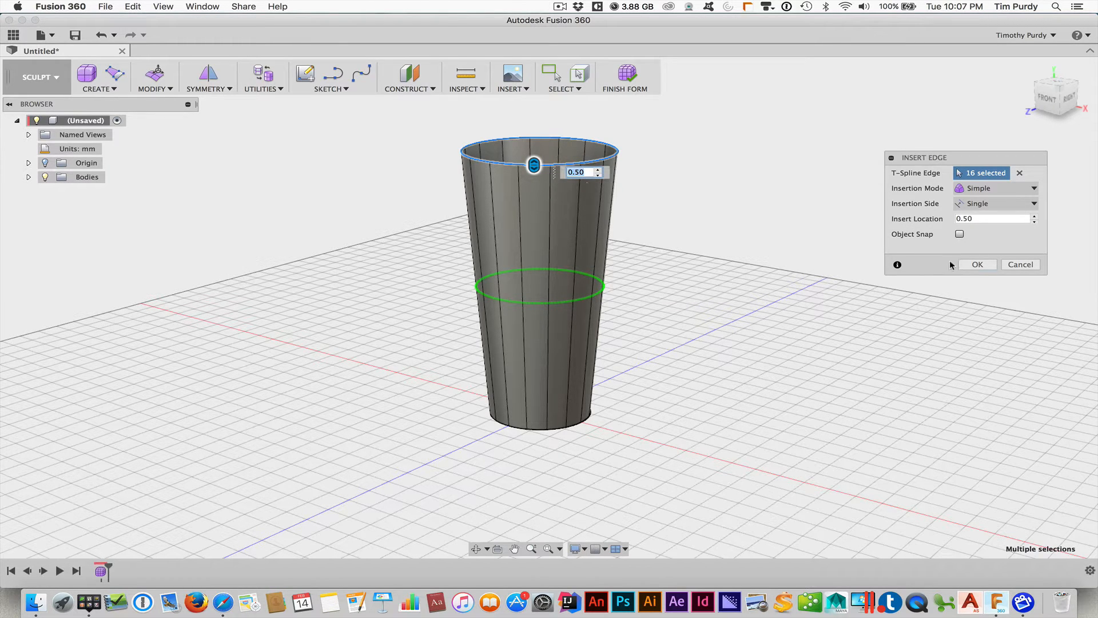
pyautogui.click(968, 266)
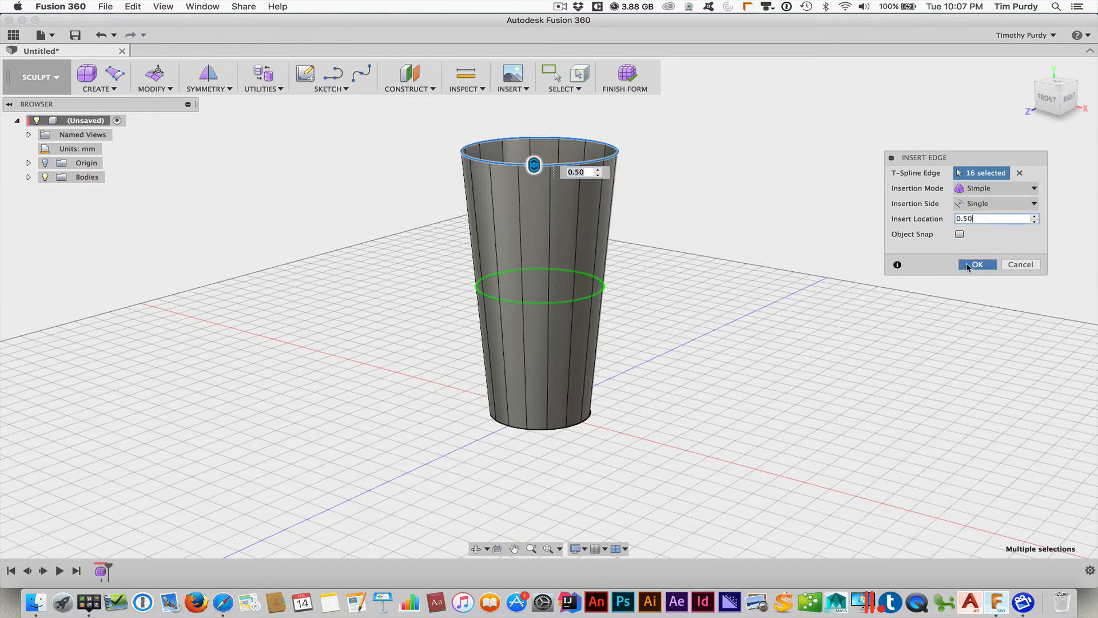
# Insert edge loops on both sides of the cup's middle loop at location 0.50
pyautogui.doubleClick(558, 303)
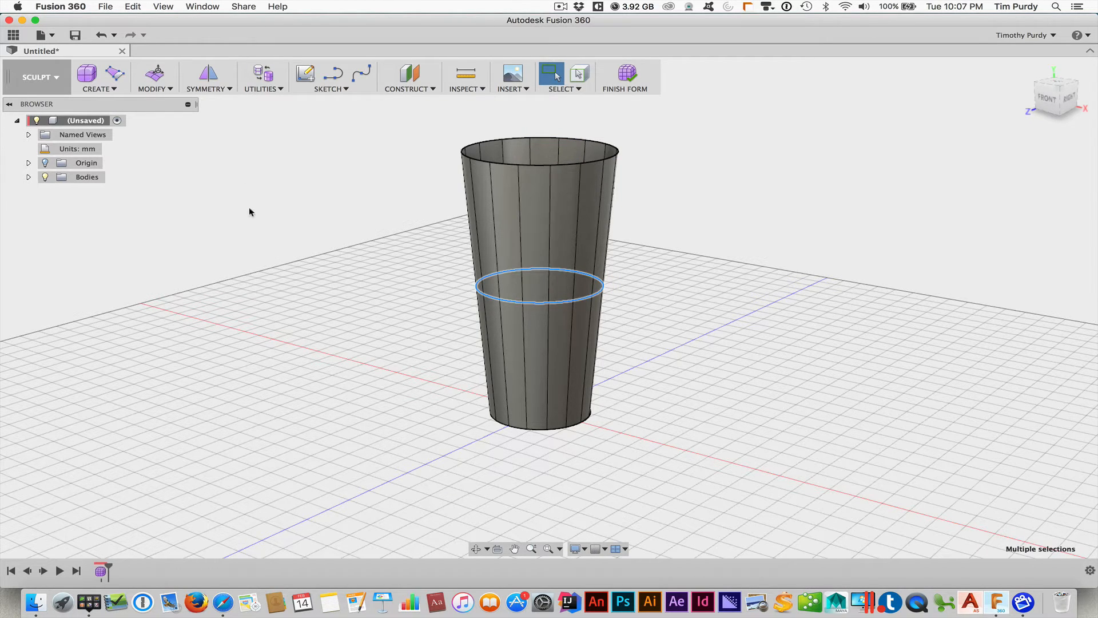
pyautogui.rightClick(262, 260)
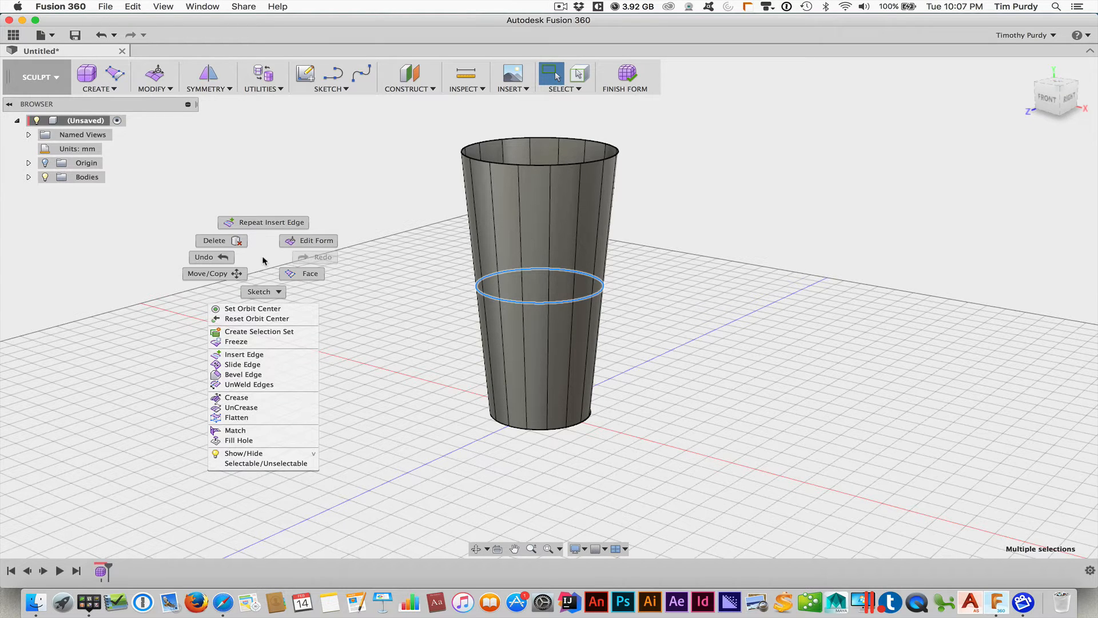
pyautogui.click(261, 223)
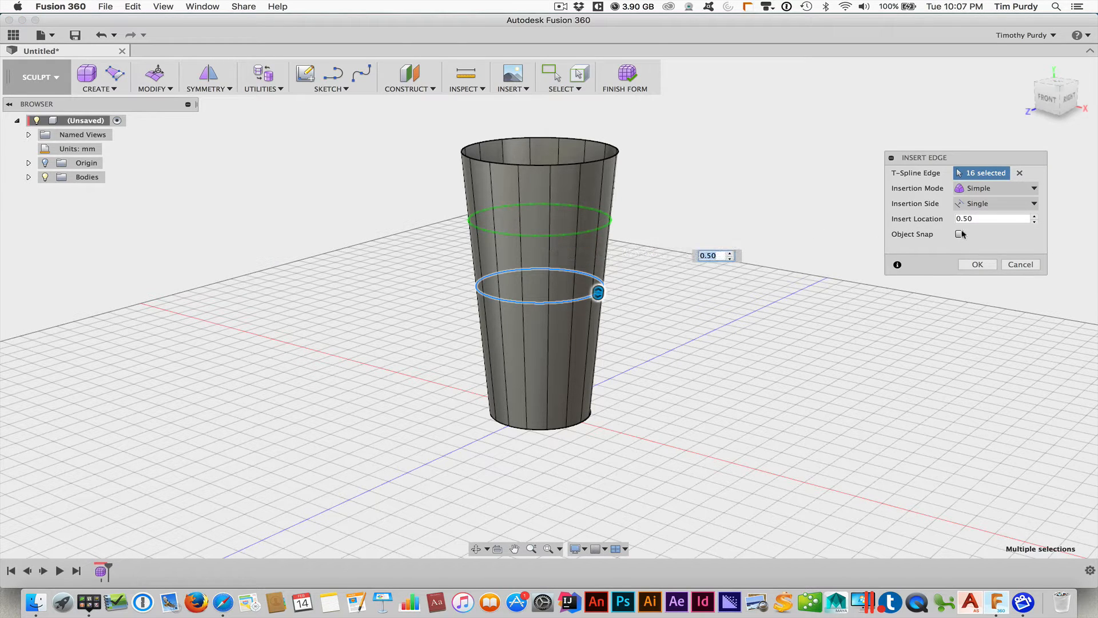
pyautogui.click(995, 205)
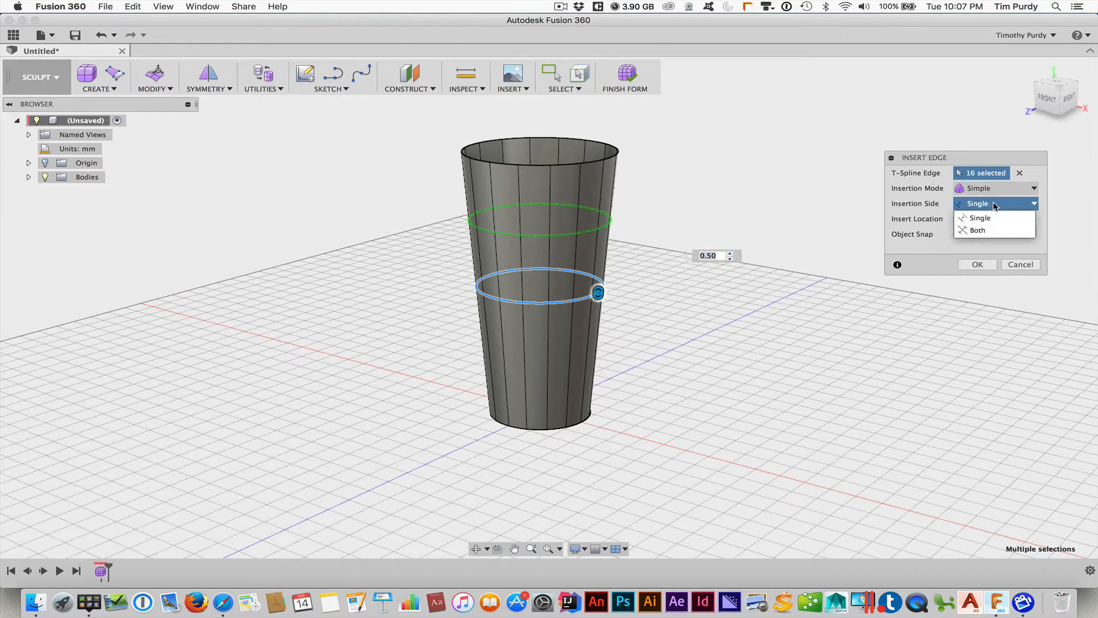
pyautogui.click(979, 230)
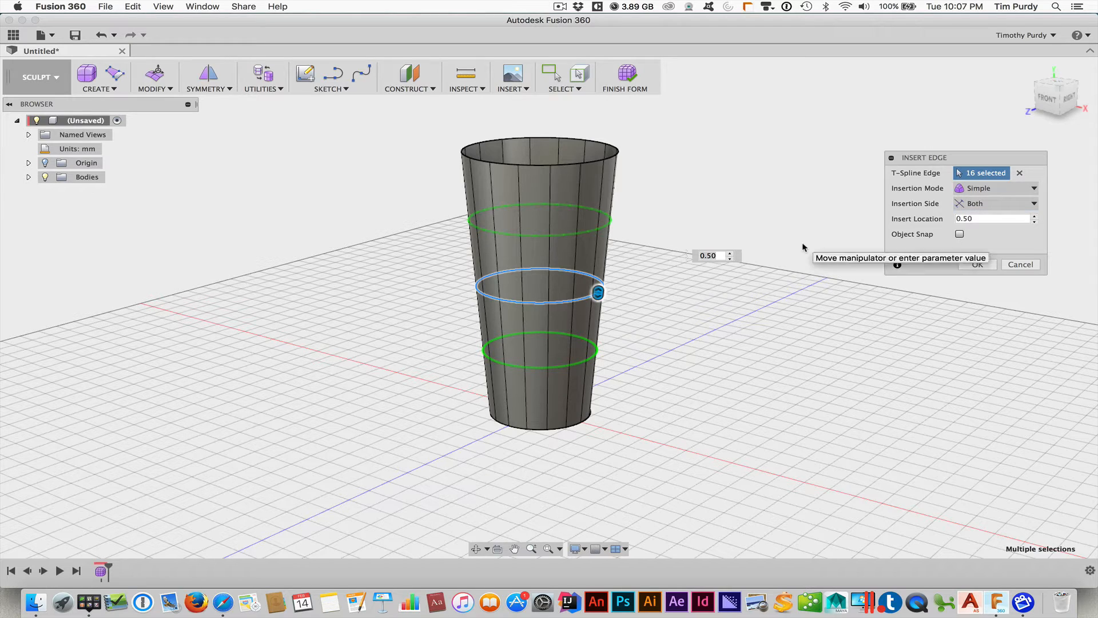
pyautogui.click(978, 265)
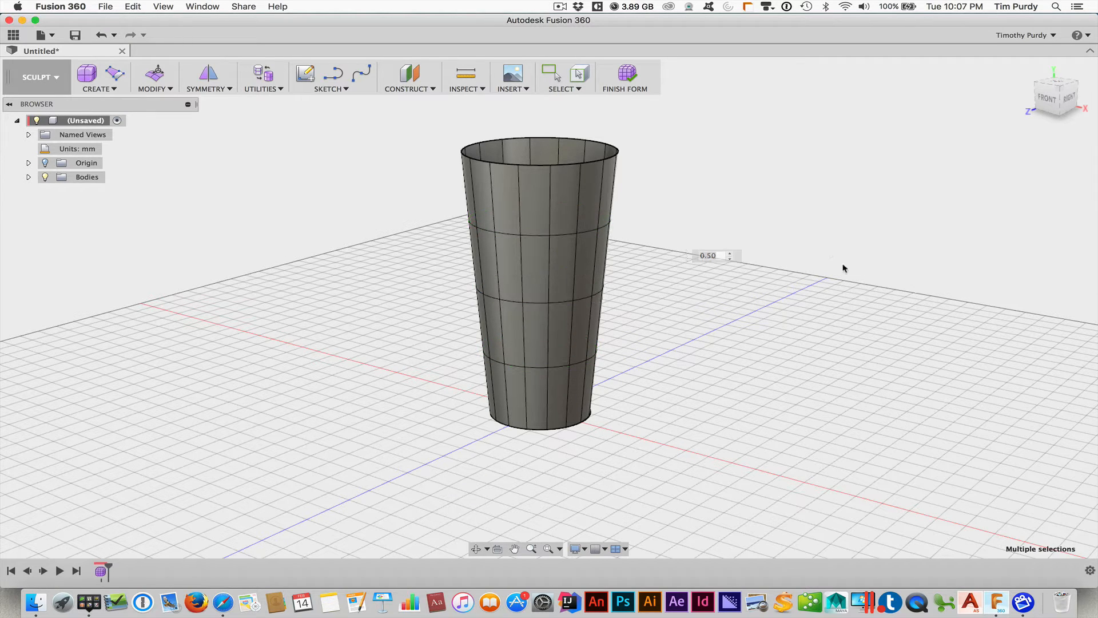
# Insert edge loops above and below the cup's upper edge loop
pyautogui.doubleClick(562, 235)
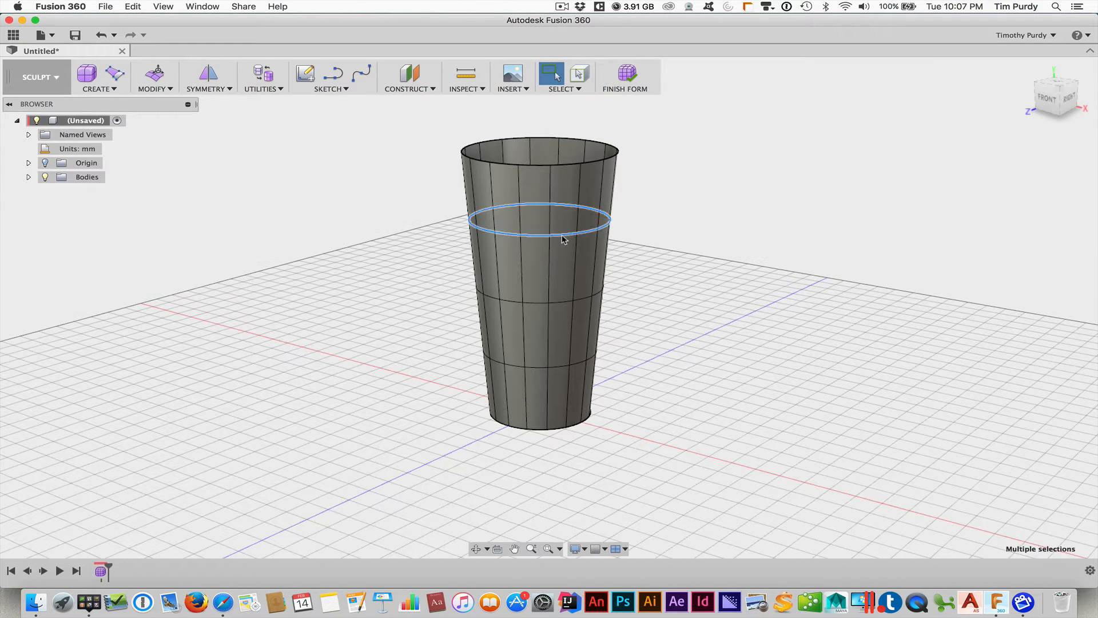
pyautogui.rightClick(349, 226)
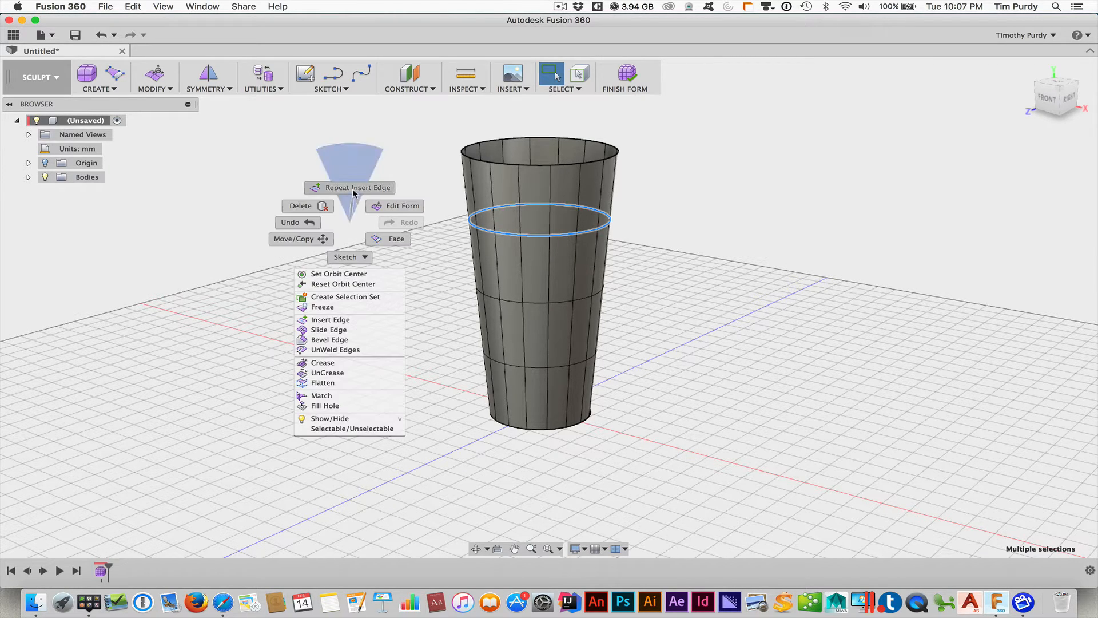
pyautogui.click(356, 189)
pyautogui.click(978, 264)
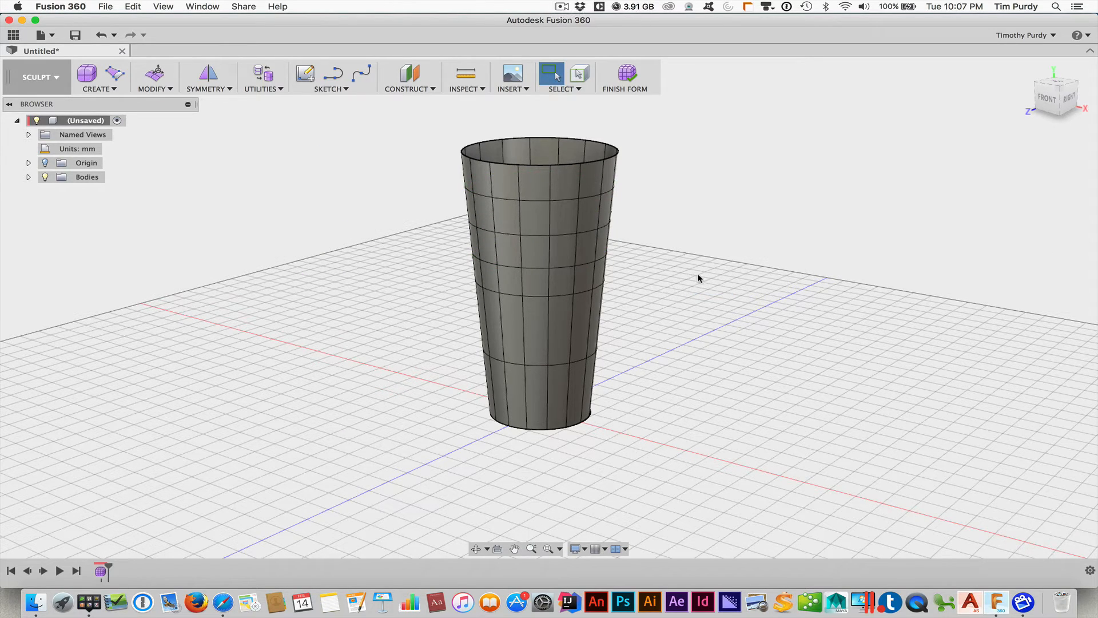
# Start thickening the cup body with the Soft thicken type and set the direction to Normal
pyautogui.keyDown('shift'); pyautogui.moveTo(712, 276); pyautogui.dragTo(664, 294, button='middle'); pyautogui.keyUp('shift')
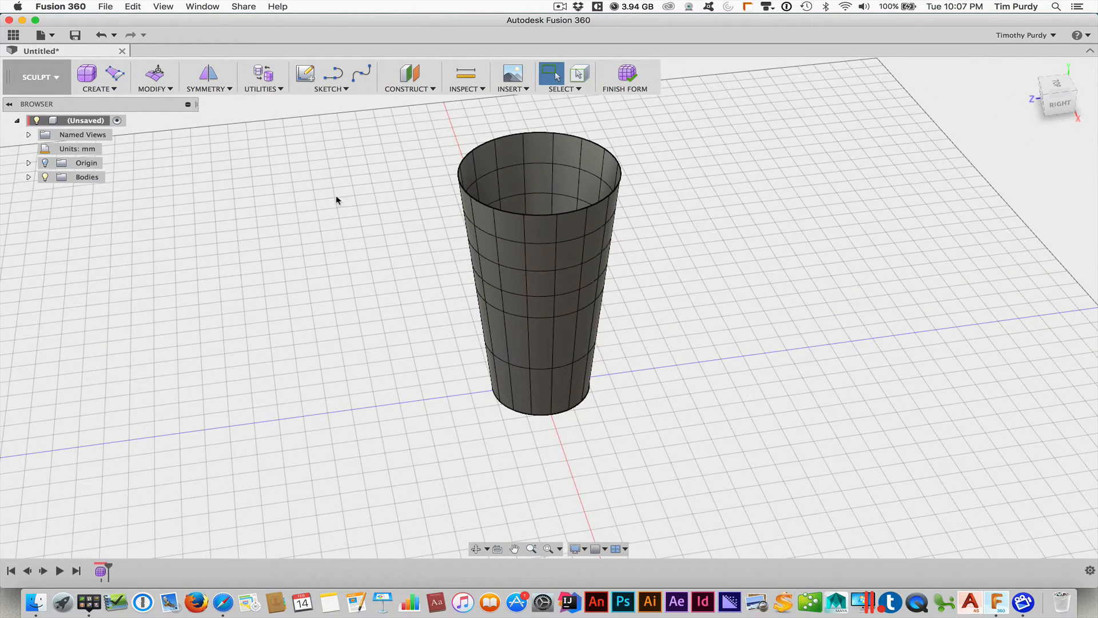
pyautogui.click(154, 89)
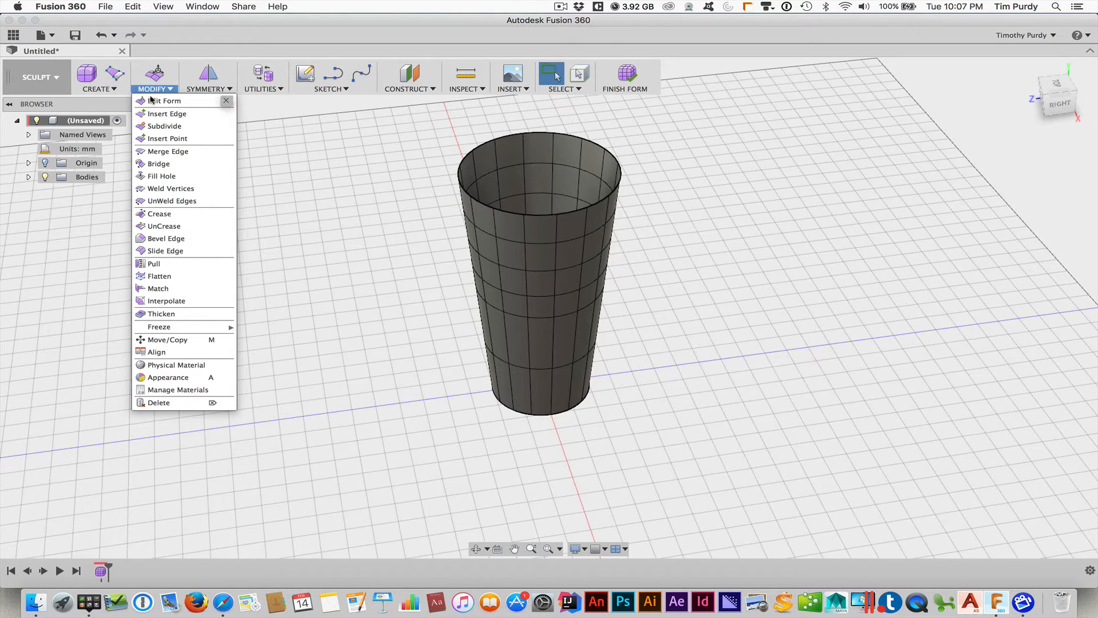
pyautogui.click(180, 315)
pyautogui.click(480, 236)
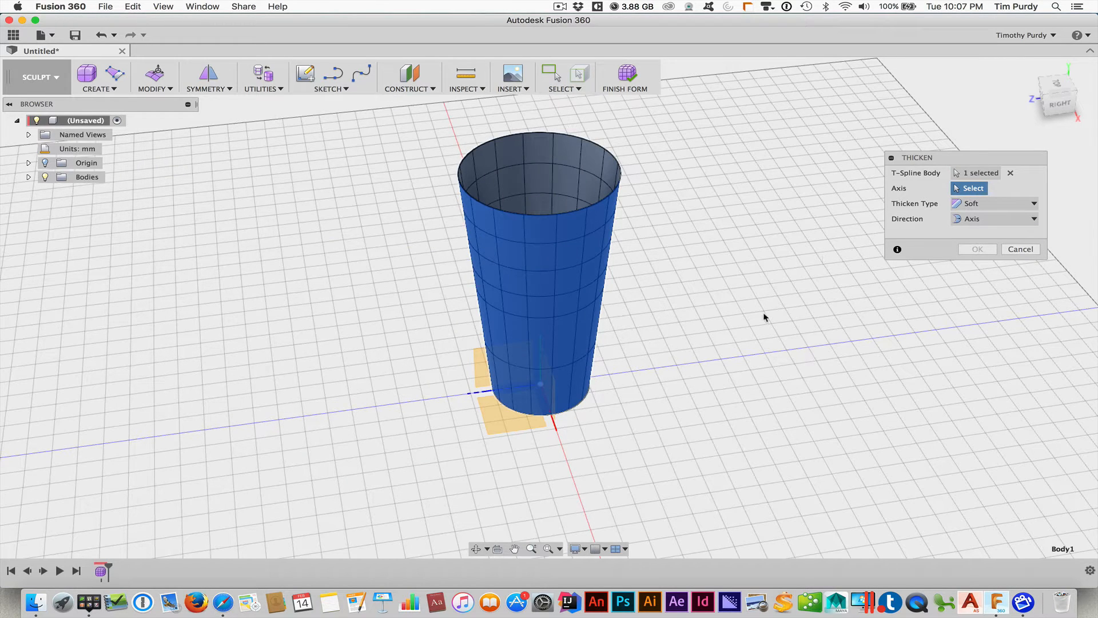
pyautogui.click(974, 219)
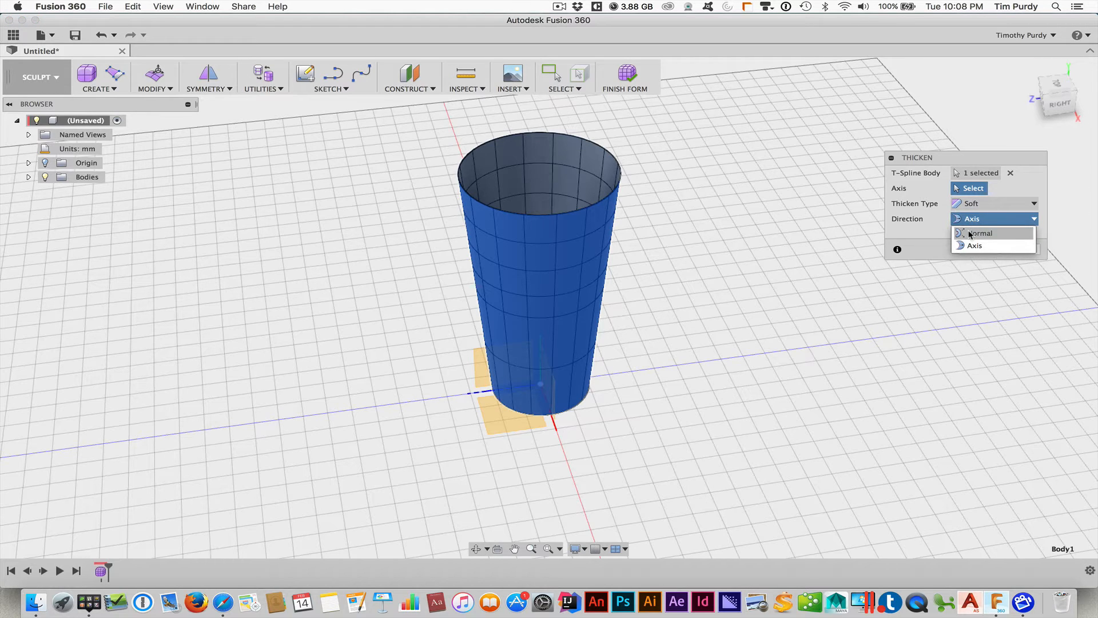
pyautogui.click(970, 233)
# Reselect the cup body and thicken it by -5 mm along its normals
pyautogui.keyDown('shift'); pyautogui.moveTo(667, 225); pyautogui.dragTo(789, 232, button='middle'); pyautogui.keyUp('shift')
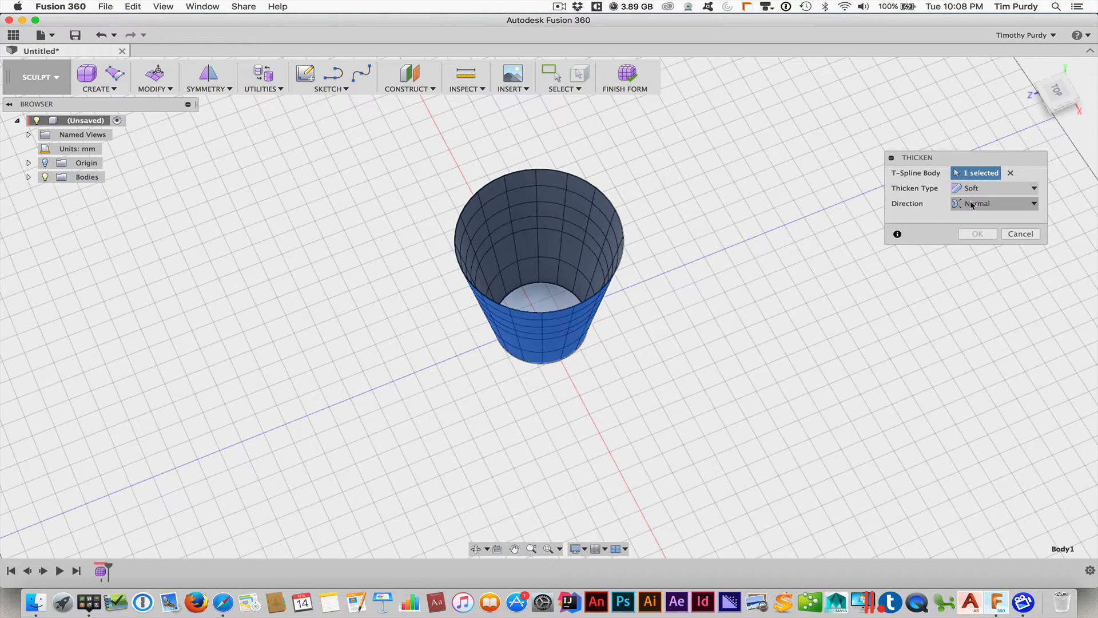
pyautogui.click(611, 235)
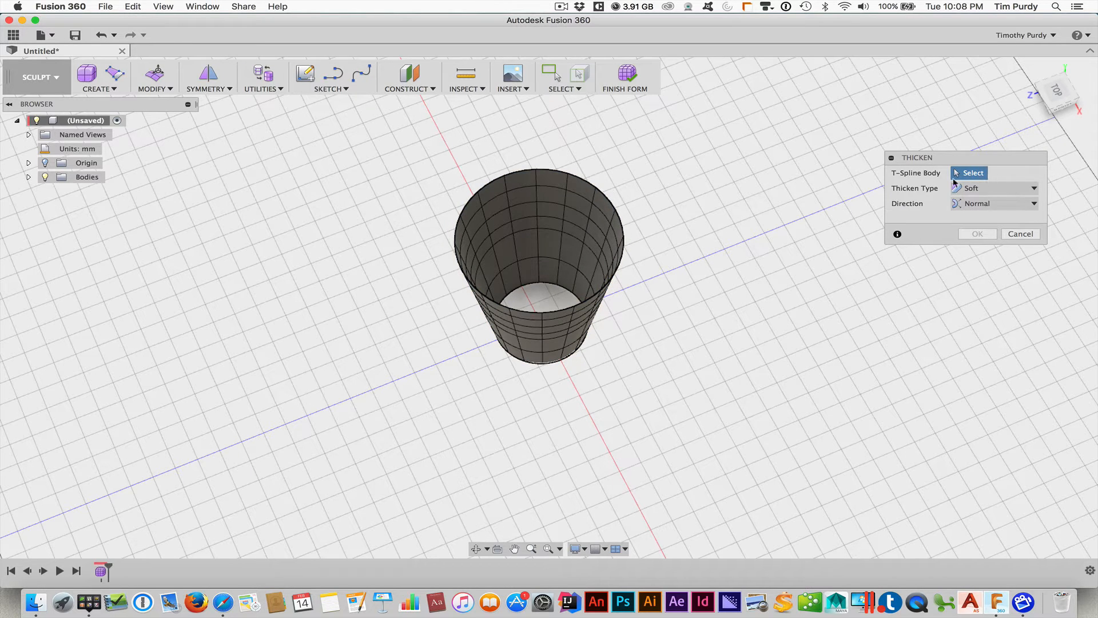
pyautogui.click(553, 214)
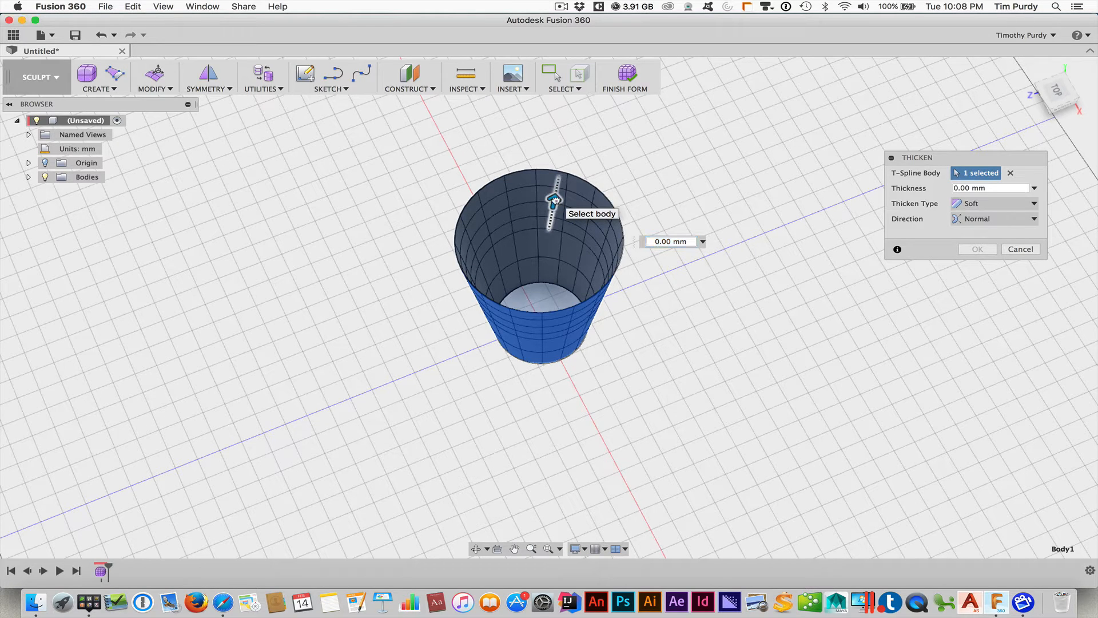
pyautogui.moveTo(554, 200)
pyautogui.mouseDown()
pyautogui.moveTo(553, 218)
pyautogui.moveTo(554, 209)
pyautogui.mouseUp()
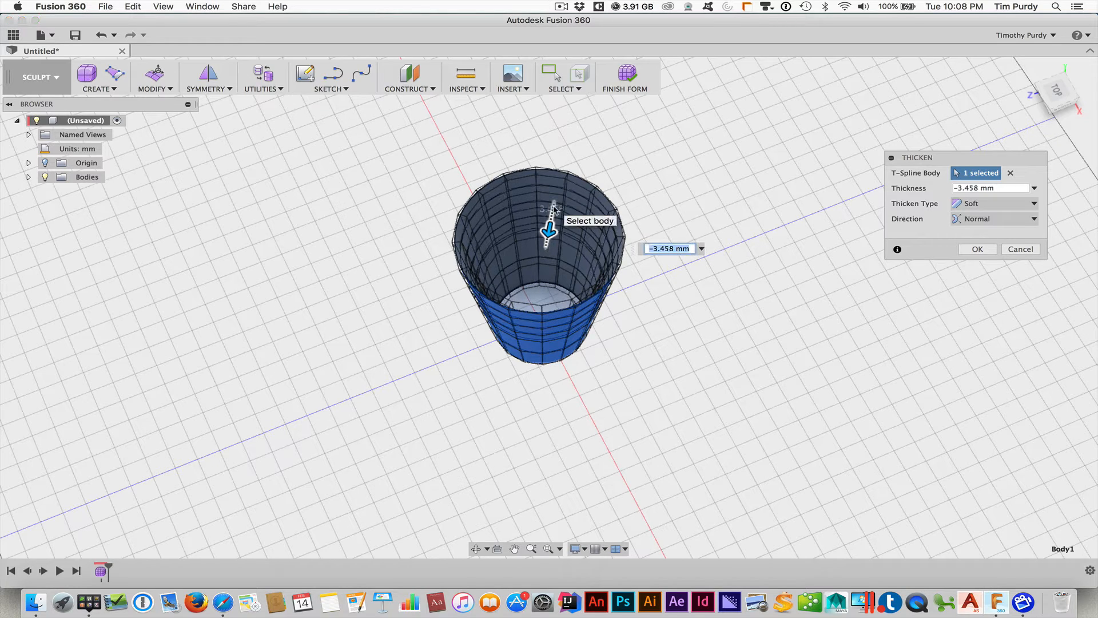
pyautogui.write('-5')
pyautogui.press('Return')
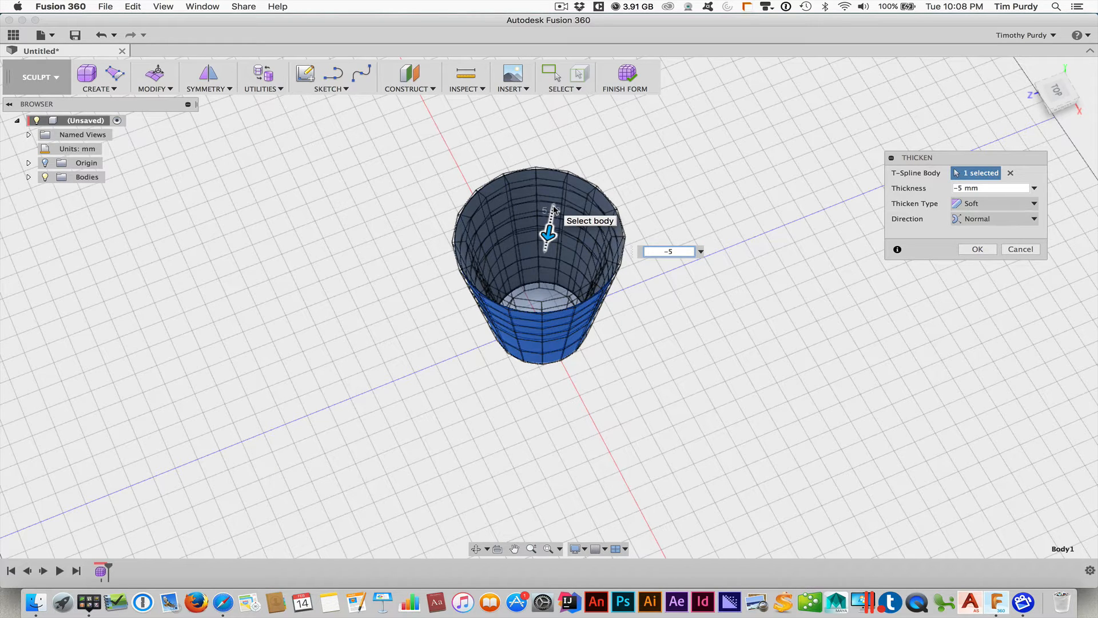
pyautogui.press('Return')
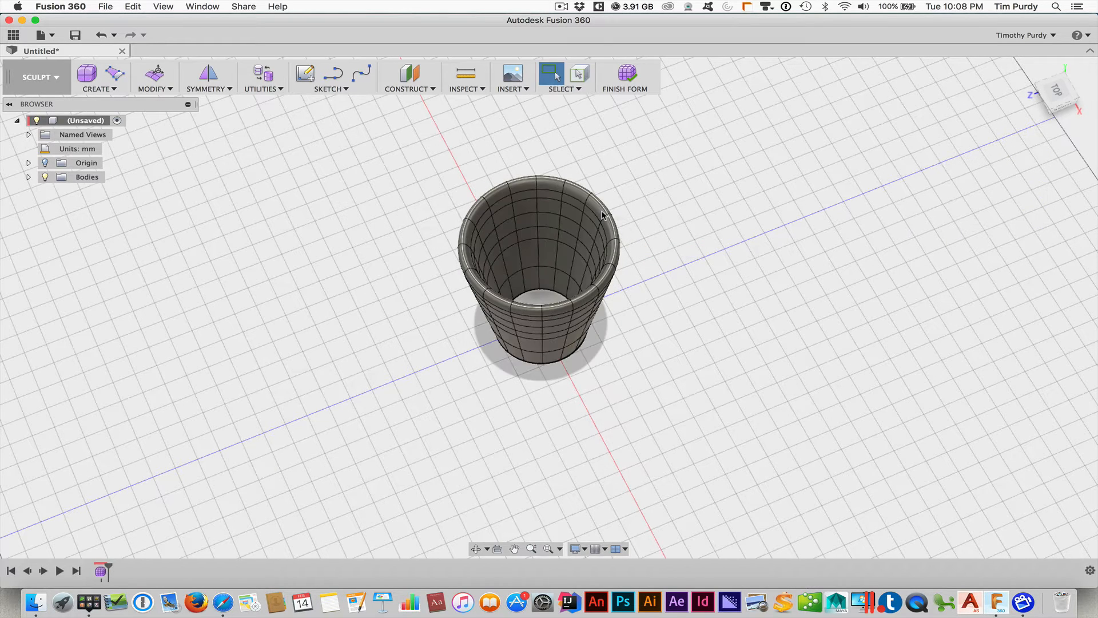
# Start a section analysis of the cup on the YZ origin plane
pyautogui.keyDown('shift'); pyautogui.moveTo(641, 321); pyautogui.dragTo(625, 252, button='middle'); pyautogui.keyUp('shift')
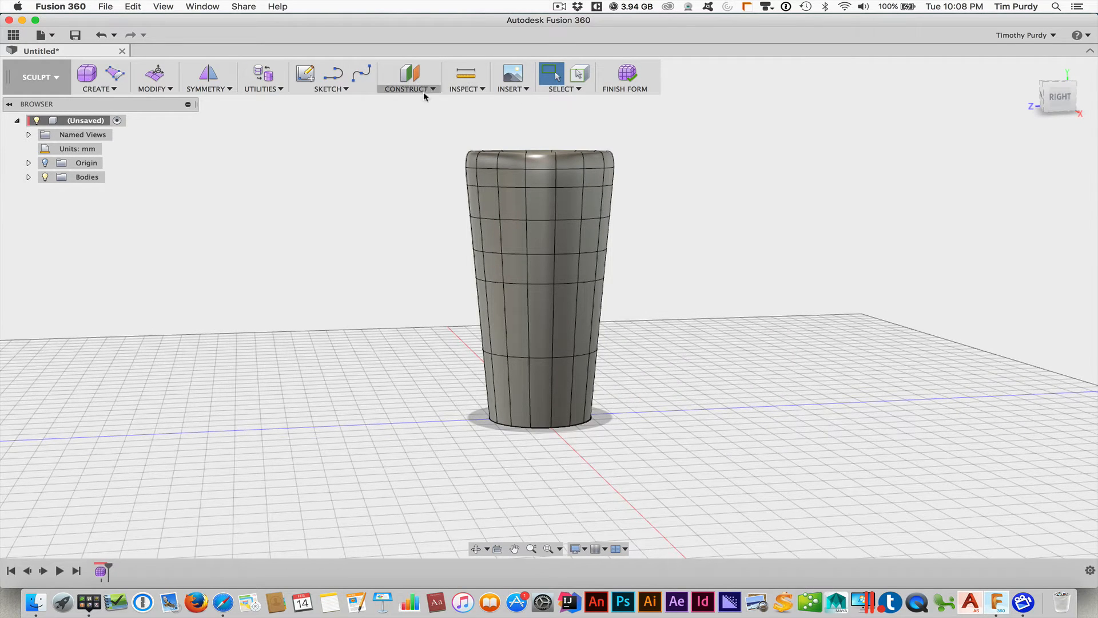
pyautogui.click(462, 89)
pyautogui.click(607, 175)
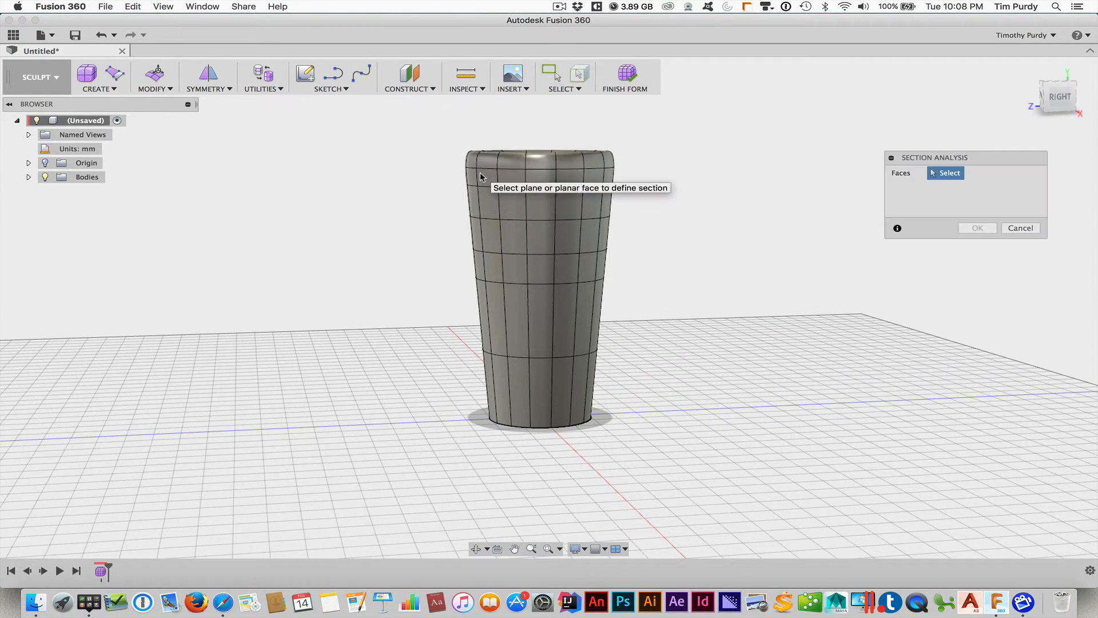
pyautogui.click(28, 163)
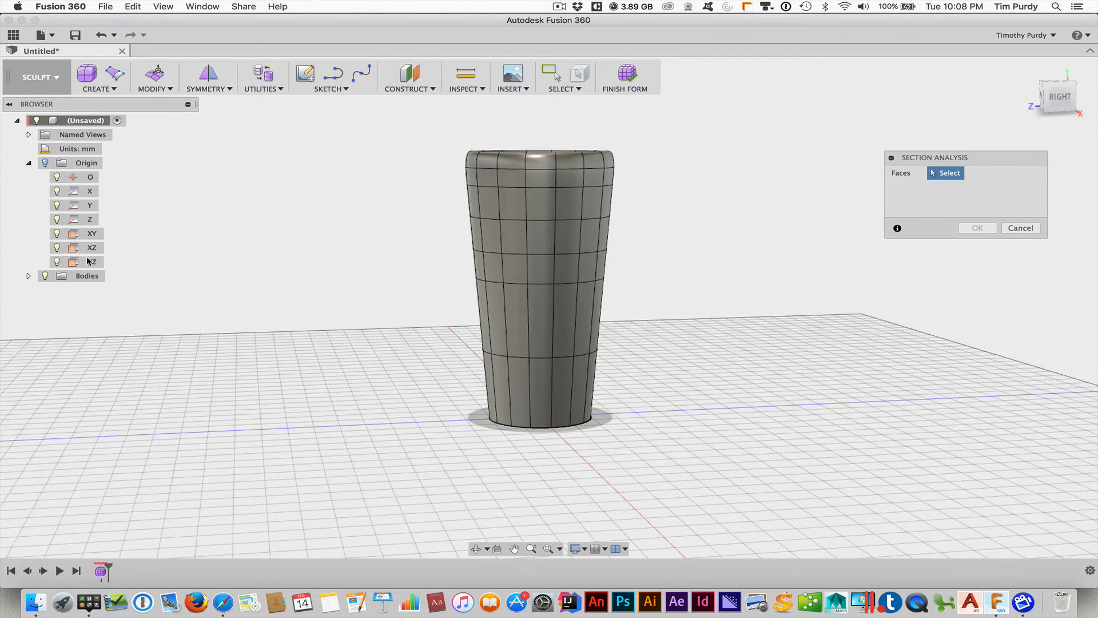
pyautogui.click(88, 261)
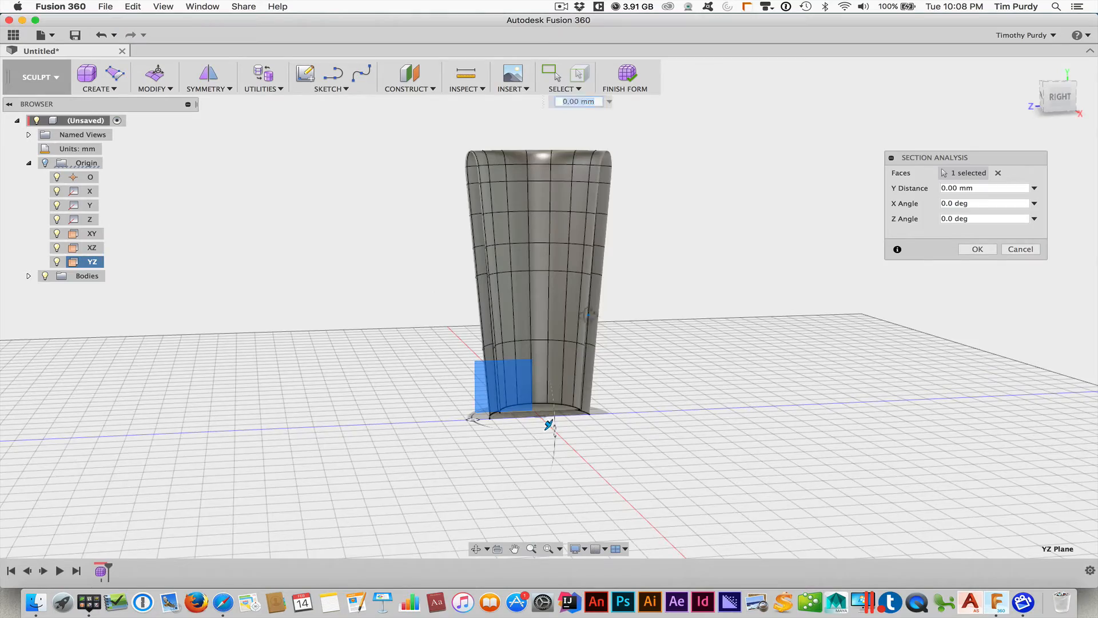
# Accept the section analysis after examining the cup's walls and base from several angles, and hide it
pyautogui.keyDown('shift'); pyautogui.moveTo(596, 306); pyautogui.dragTo(519, 343, button='middle'); pyautogui.keyUp('shift')
pyautogui.scroll(1, 520, 343)
pyautogui.scroll(3, 555, 340)
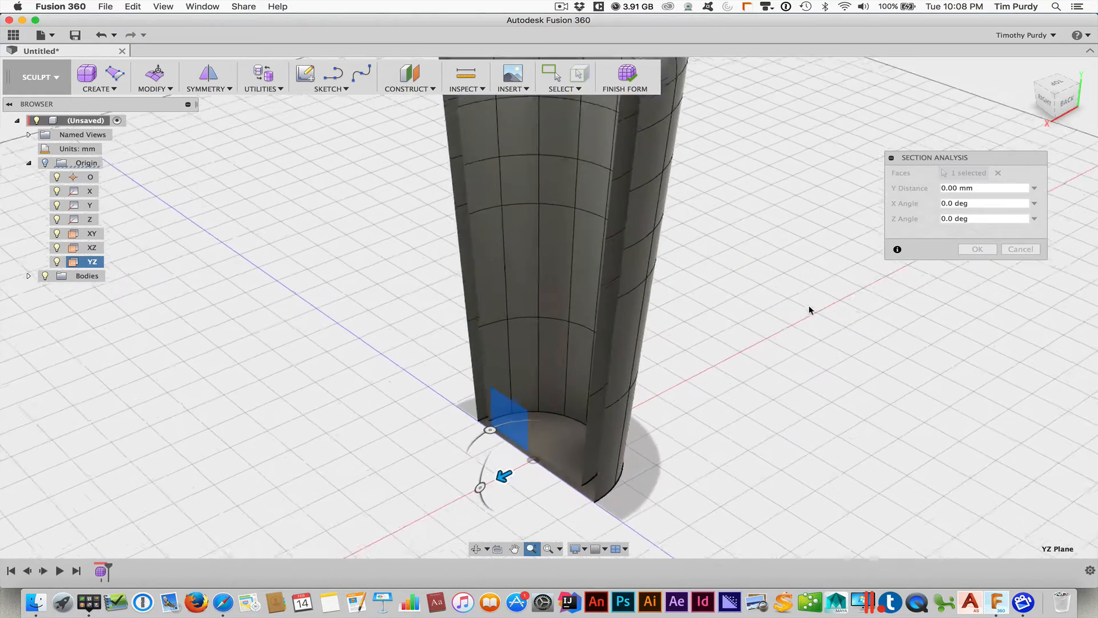
pyautogui.keyDown('shift'); pyautogui.moveTo(642, 334); pyautogui.dragTo(698, 317, button='middle'); pyautogui.keyUp('shift')
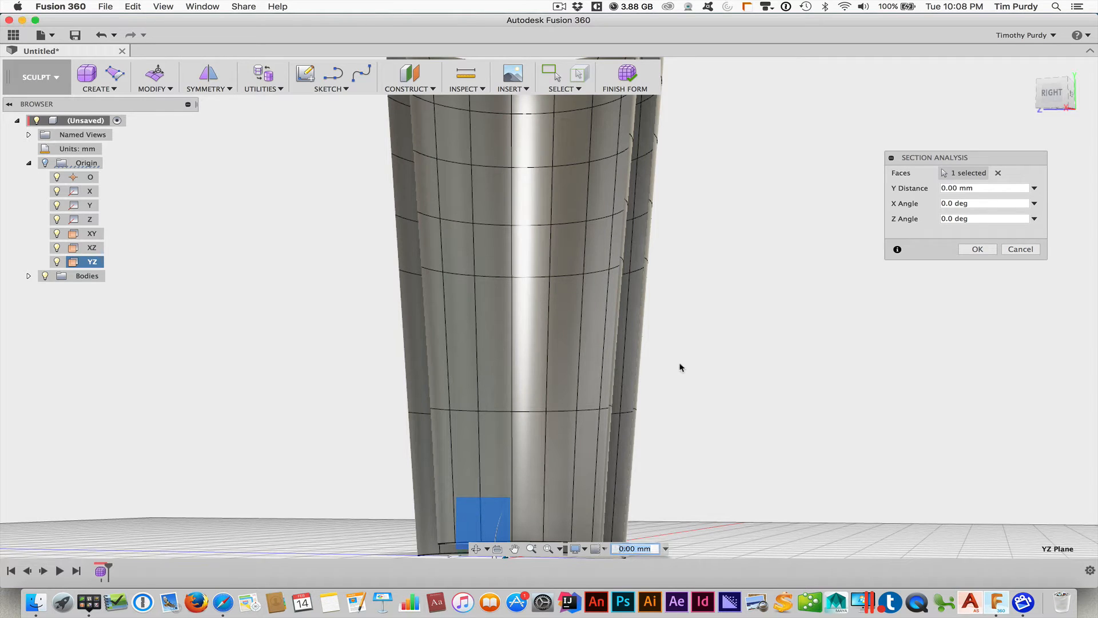
pyautogui.keyDown('shift'); pyautogui.moveTo(681, 367); pyautogui.dragTo(607, 382, button='middle'); pyautogui.keyUp('shift')
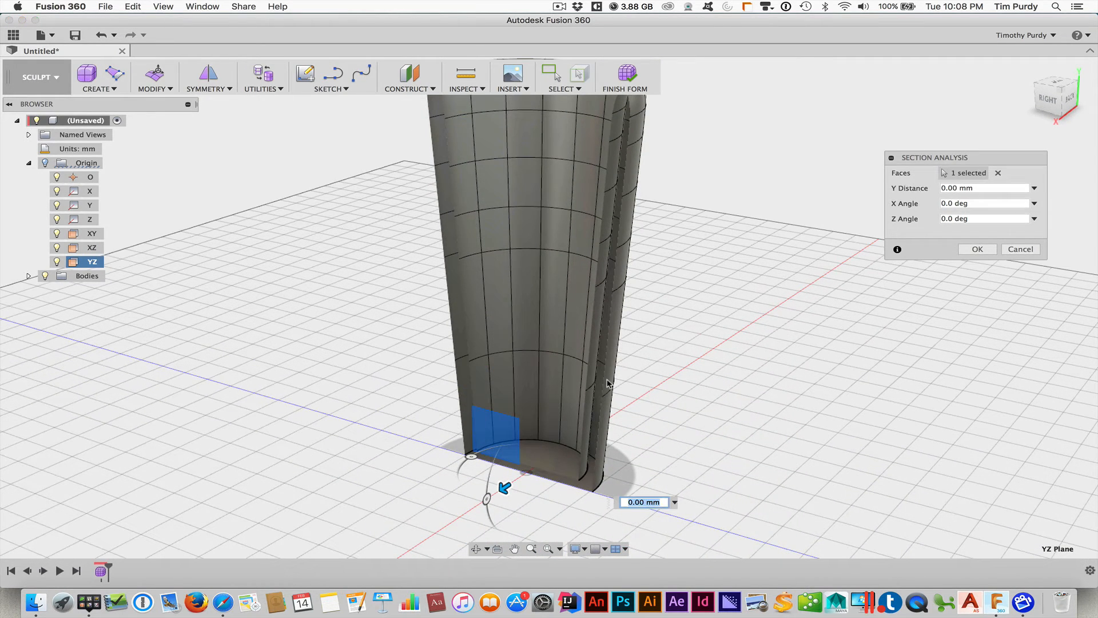
pyautogui.click(977, 250)
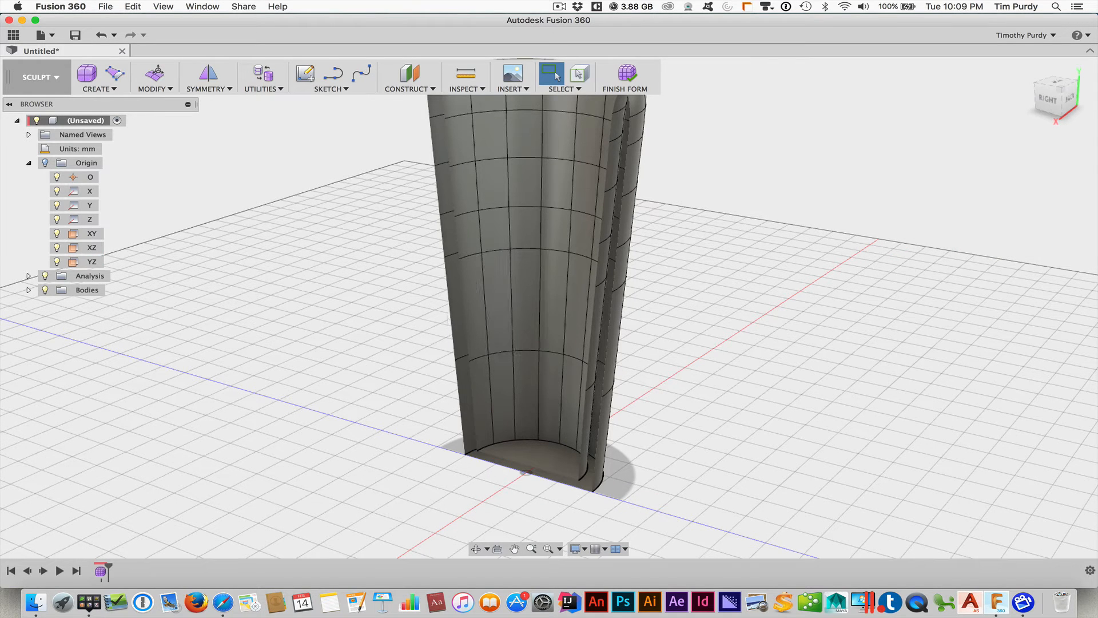
pyautogui.click(45, 276)
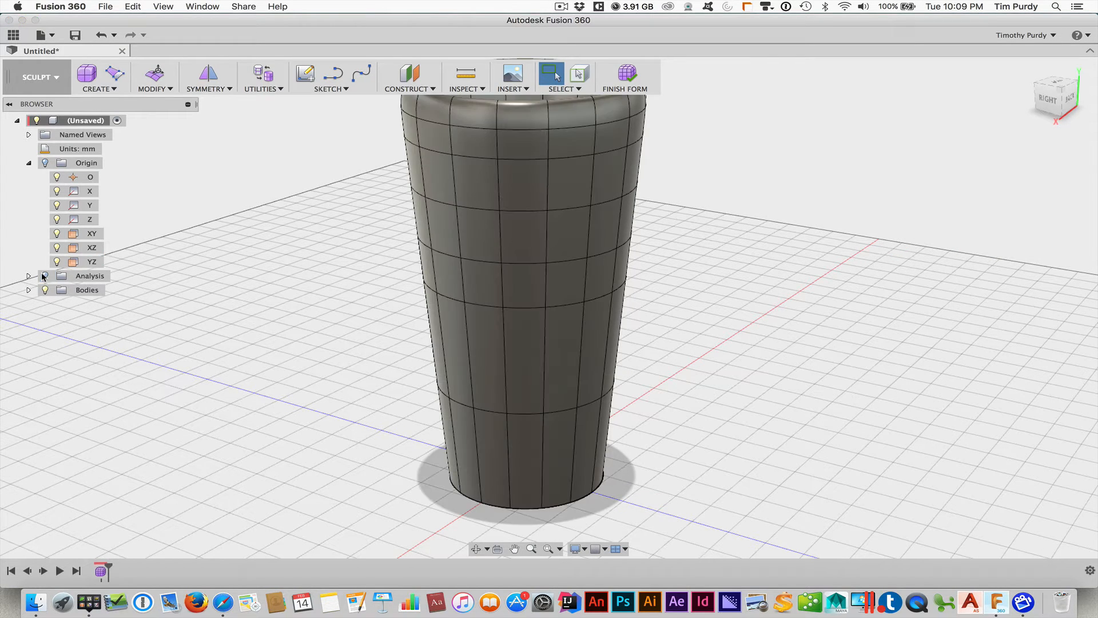
# Finish the form and list the resulting solid body, viewing the whole cup
pyautogui.click(637, 74)
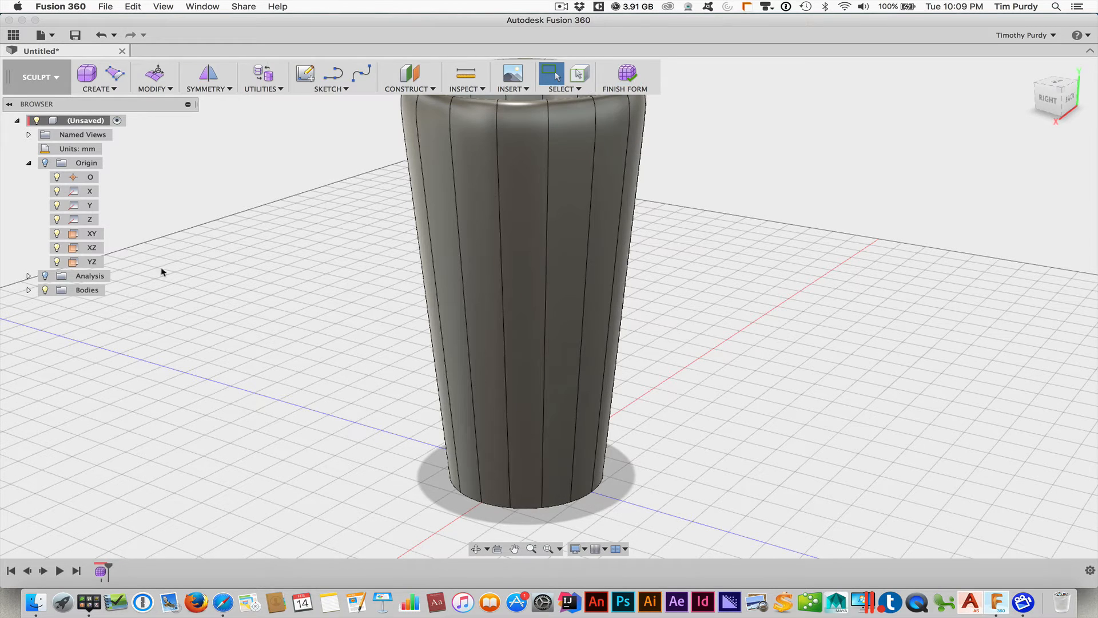
pyautogui.click(28, 290)
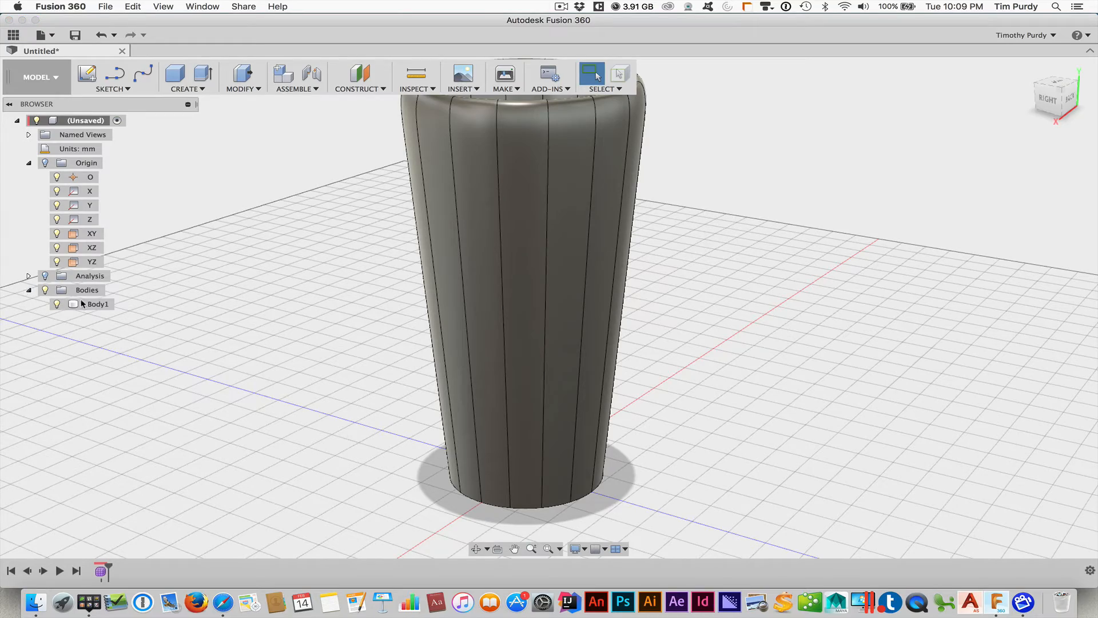
pyautogui.scroll(-2, 592, 326)
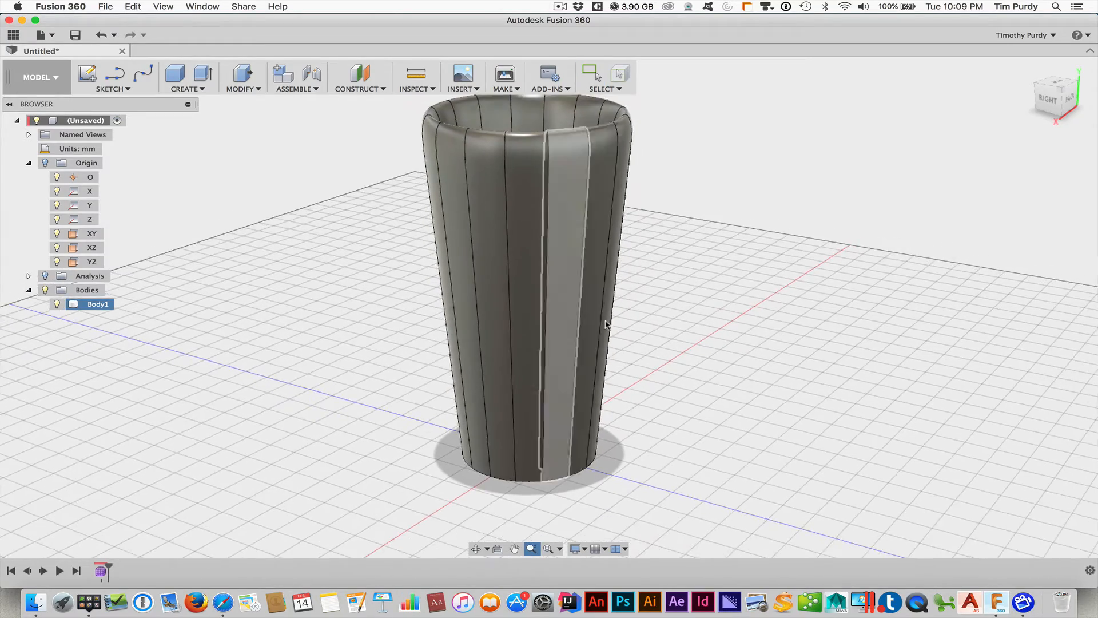
pyautogui.keyDown('shift'); pyautogui.moveTo(608, 328); pyautogui.dragTo(646, 310, button='middle'); pyautogui.keyUp('shift')
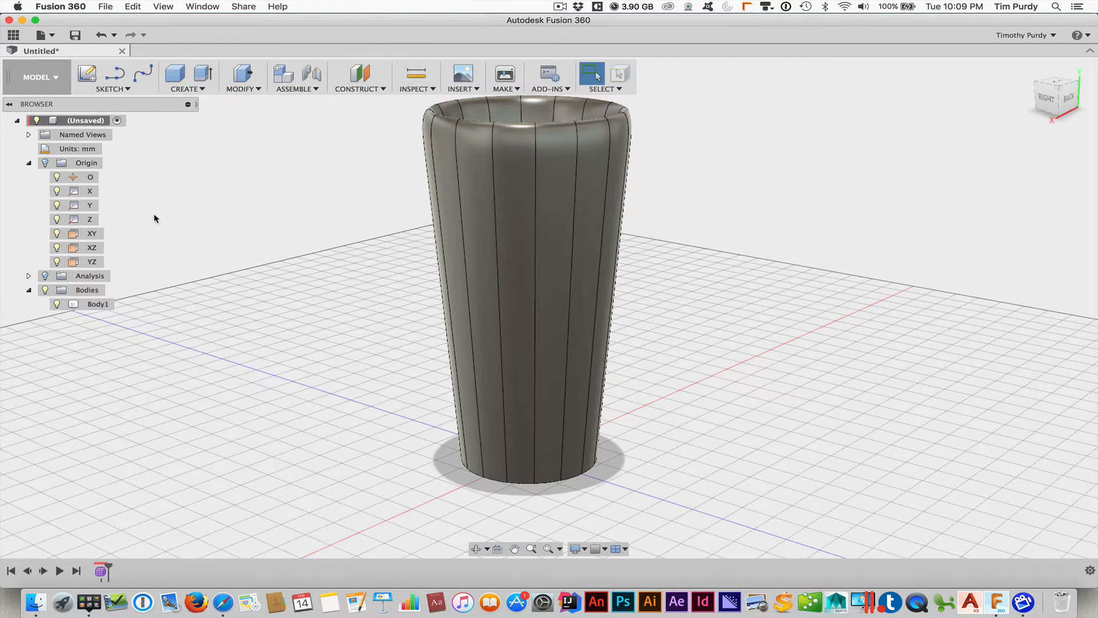
pyautogui.click(243, 86)
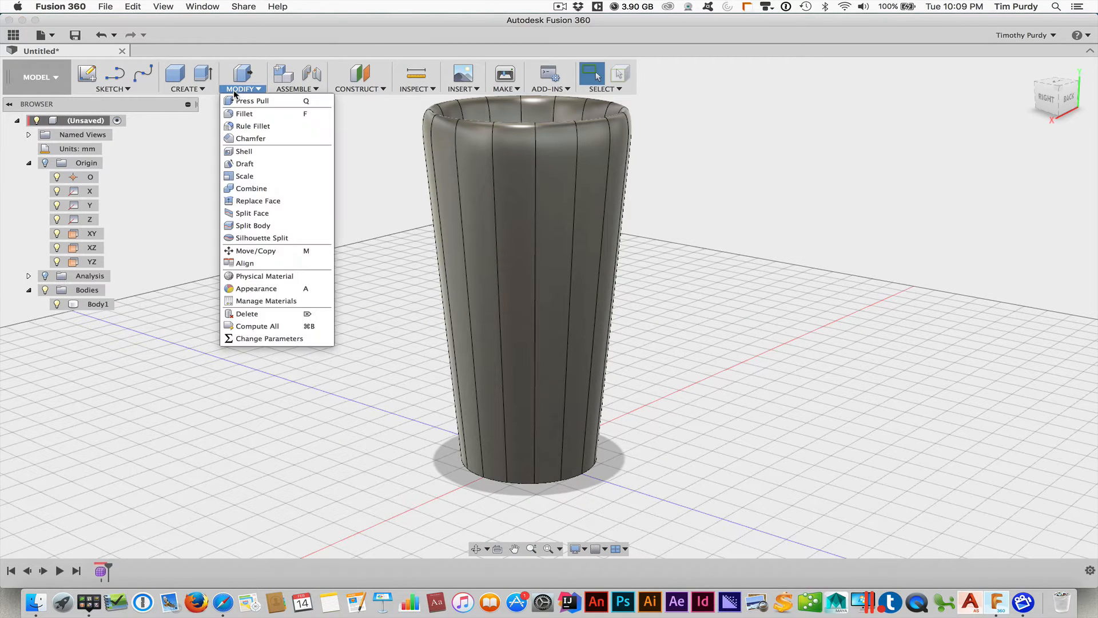
pyautogui.click(243, 113)
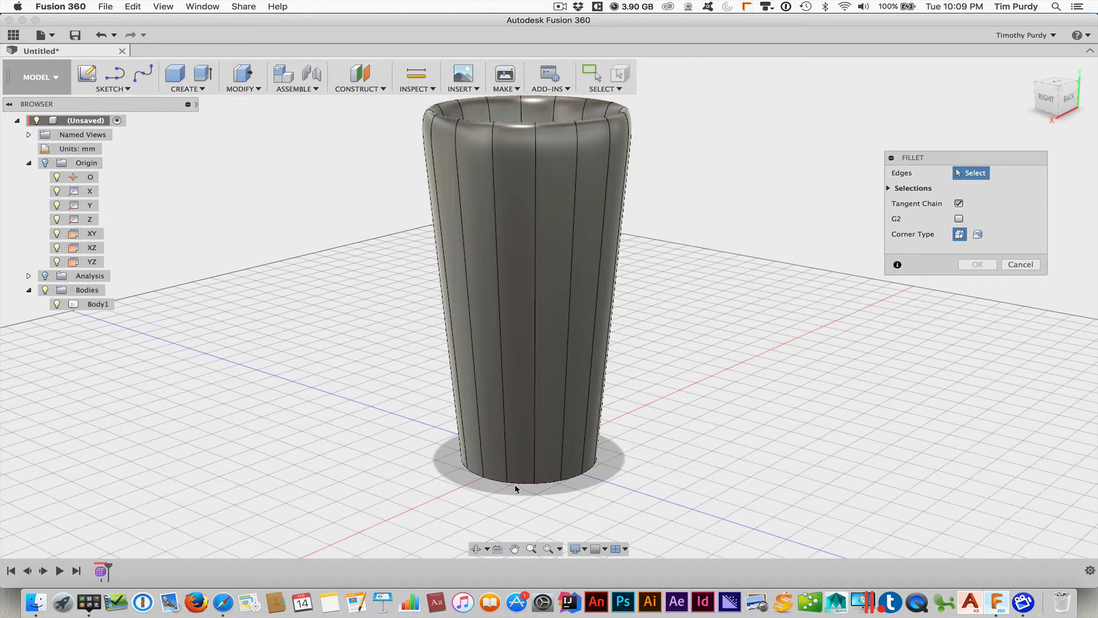
pyautogui.click(516, 482)
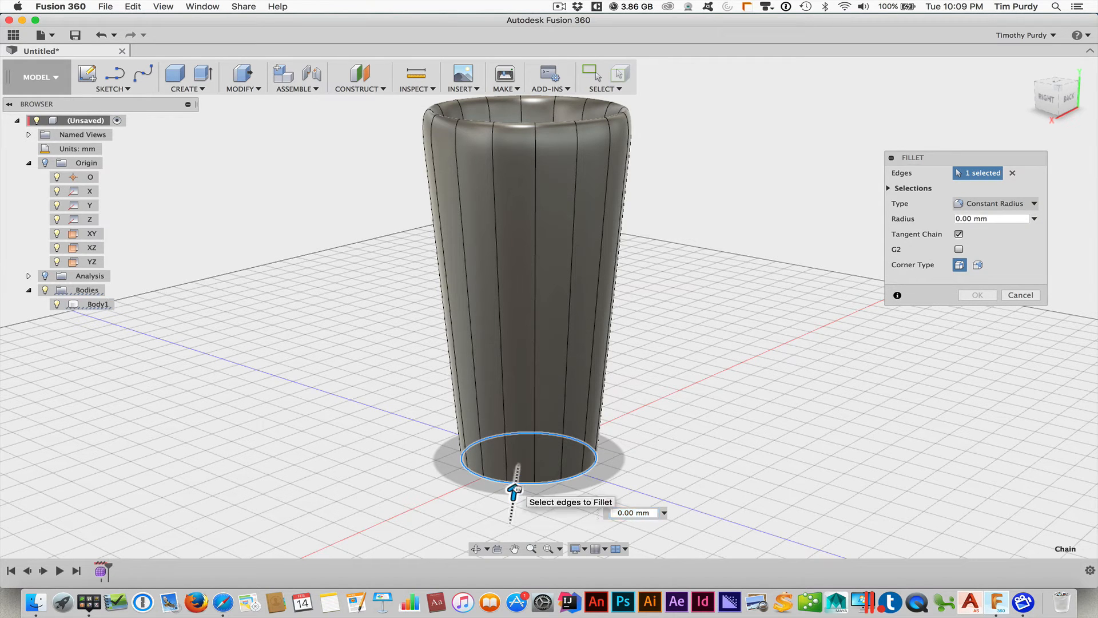
pyautogui.moveTo(514, 490); pyautogui.dragTo(527, 477)
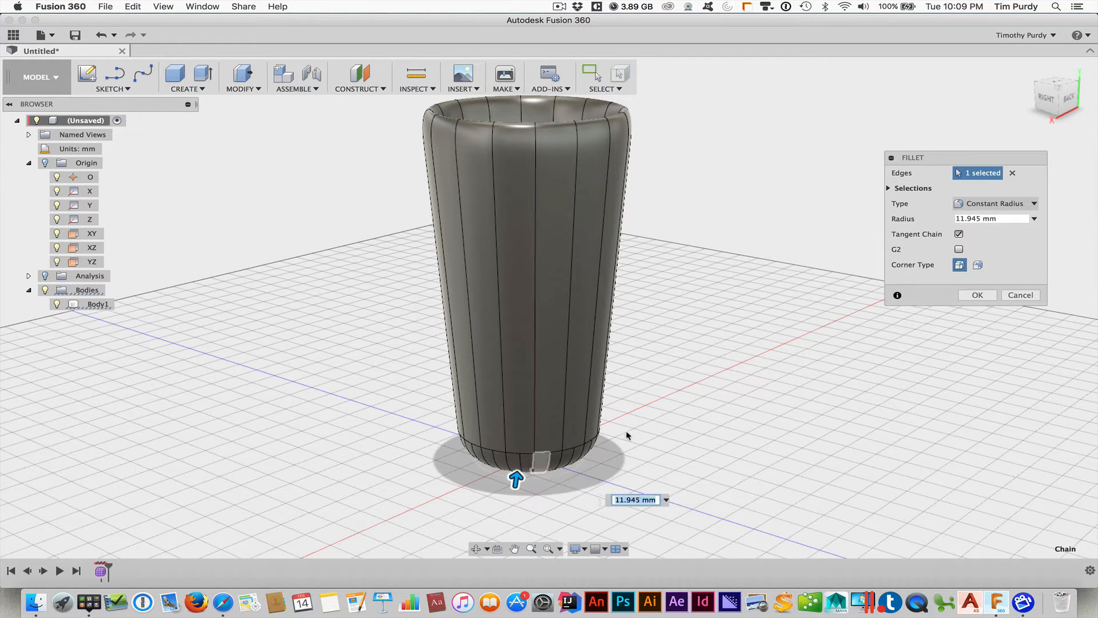
pyautogui.click(997, 294)
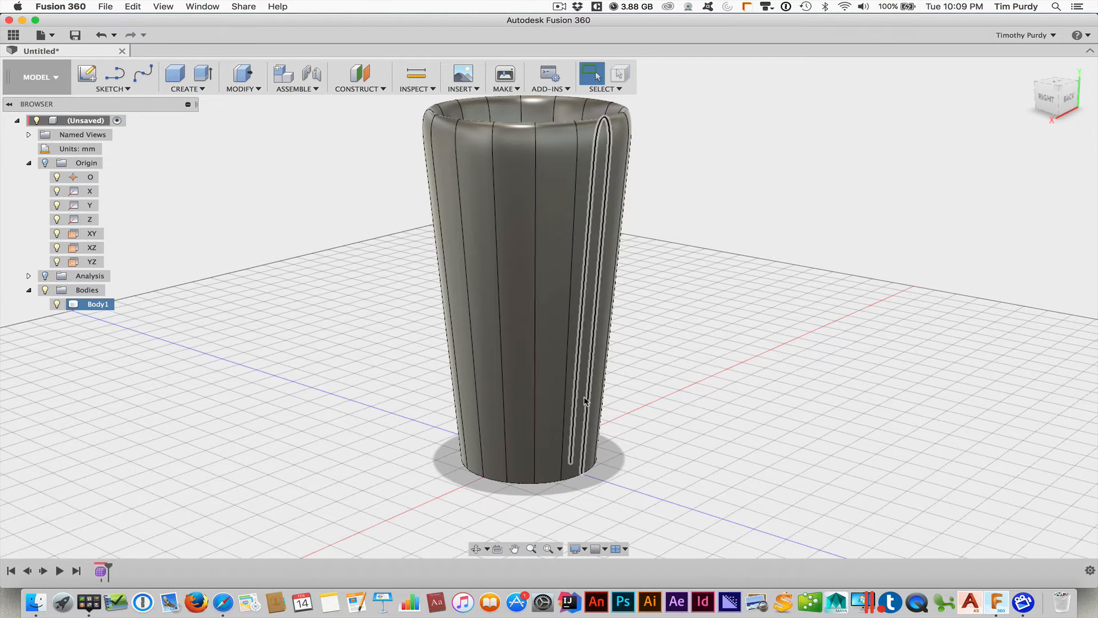
# Reopen the cup's form feature for editing from the design history
pyautogui.keyDown('shift'); pyautogui.moveTo(651, 219); pyautogui.dragTo(650, 228, button='middle'); pyautogui.keyUp('shift')
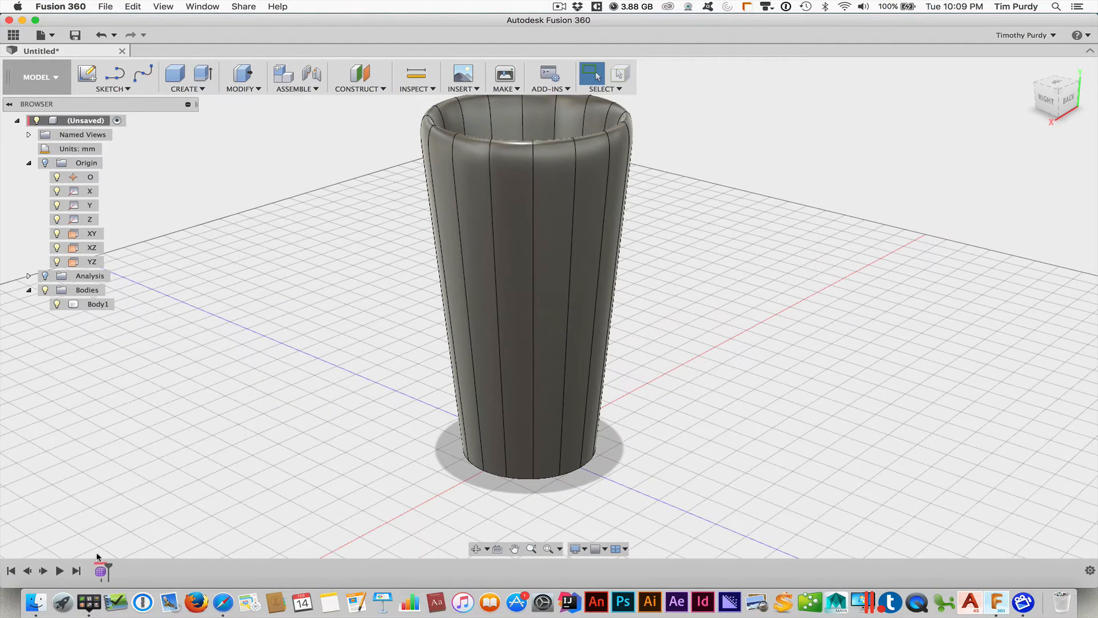
pyautogui.rightClick(100, 570)
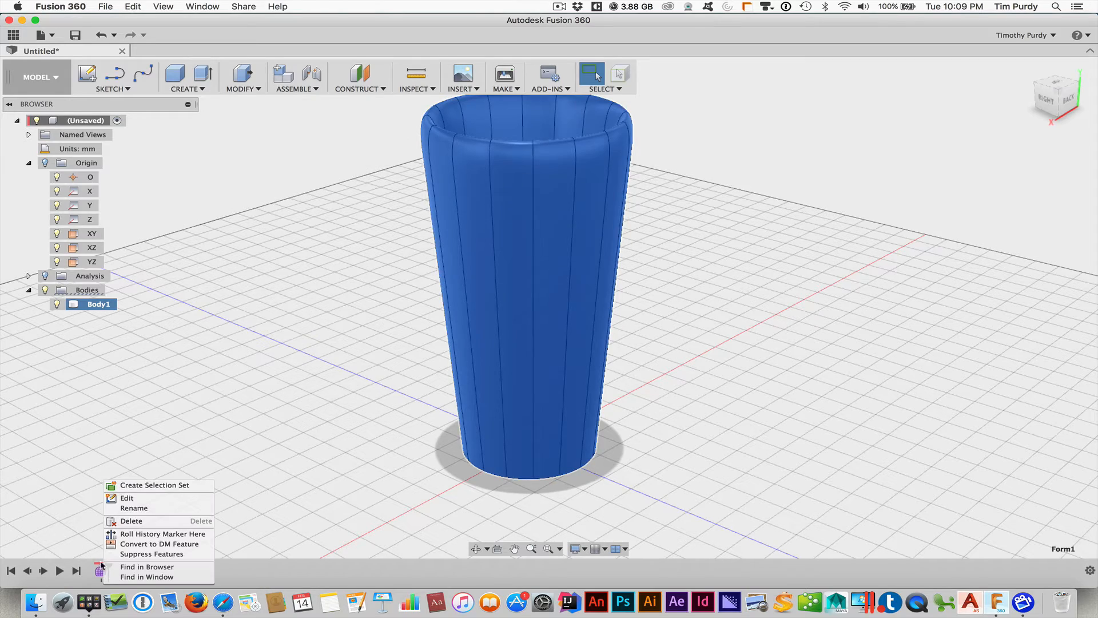
pyautogui.click(116, 498)
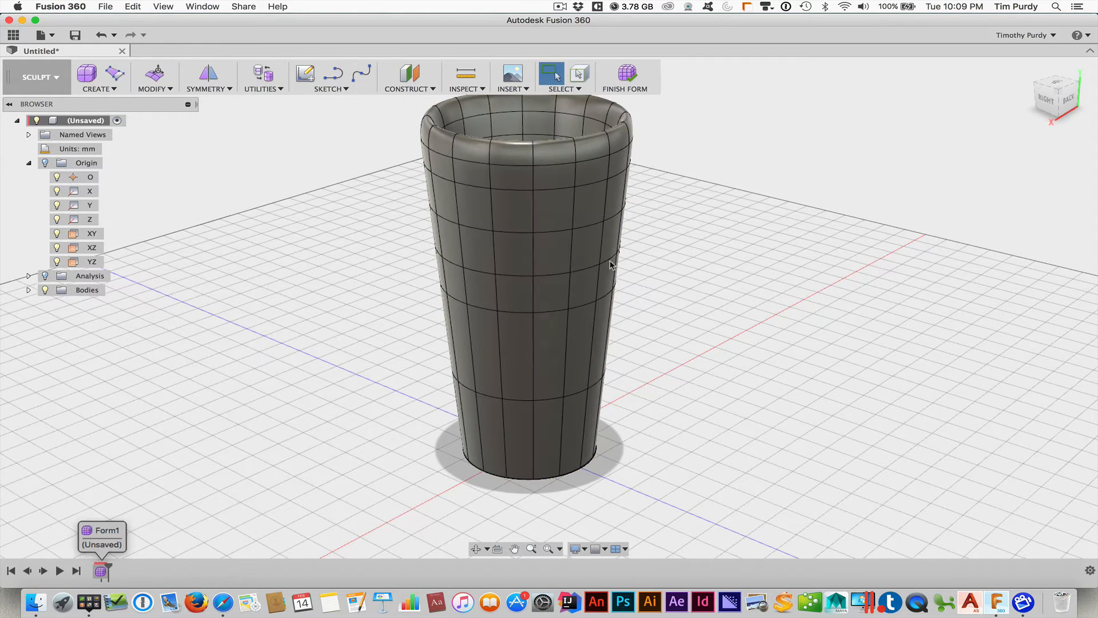
# Select the four stacked vertical edges below the rim in each of two alternate columns on the cup's outer wall
pyautogui.keyDown('shift'); pyautogui.moveTo(658, 249); pyautogui.dragTo(594, 330, button='middle'); pyautogui.keyUp('shift')
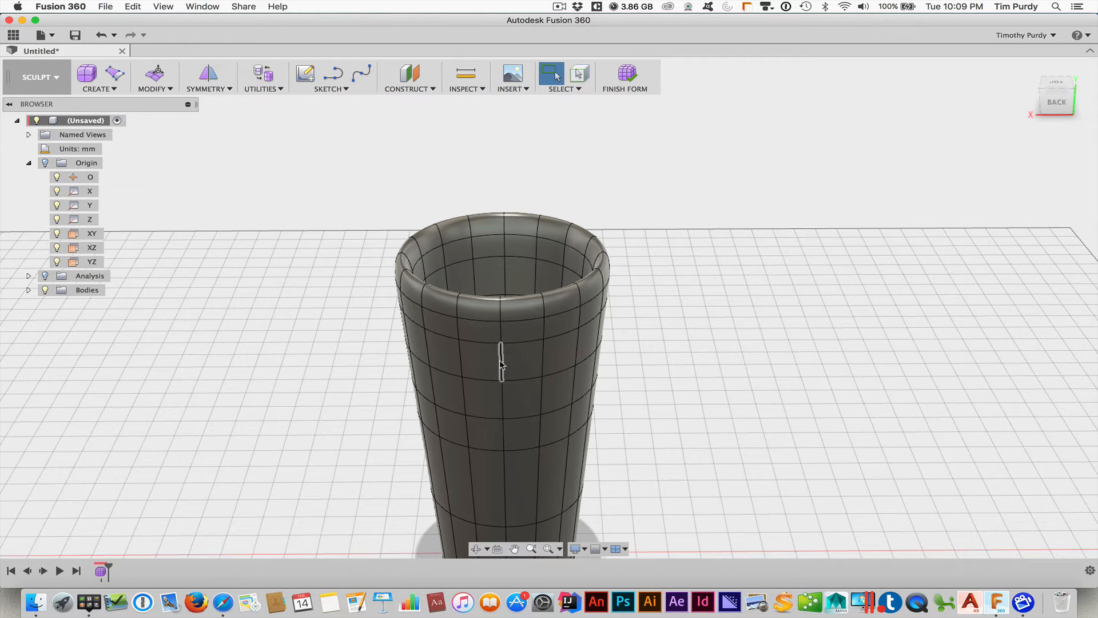
pyautogui.moveTo(649, 382)
pyautogui.keyDown('shift'); pyautogui.mouseDown(button='middle')
pyautogui.moveTo(640, 350)
pyautogui.moveTo(659, 370)
pyautogui.mouseUp(button='middle'); pyautogui.keyUp('shift')
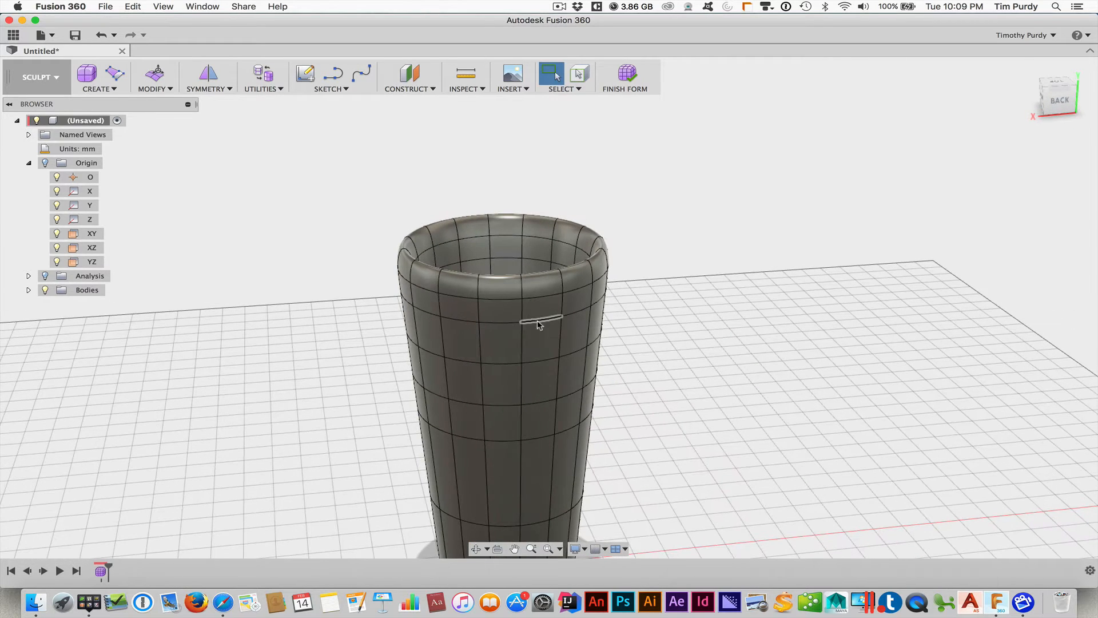
pyautogui.click(522, 313)
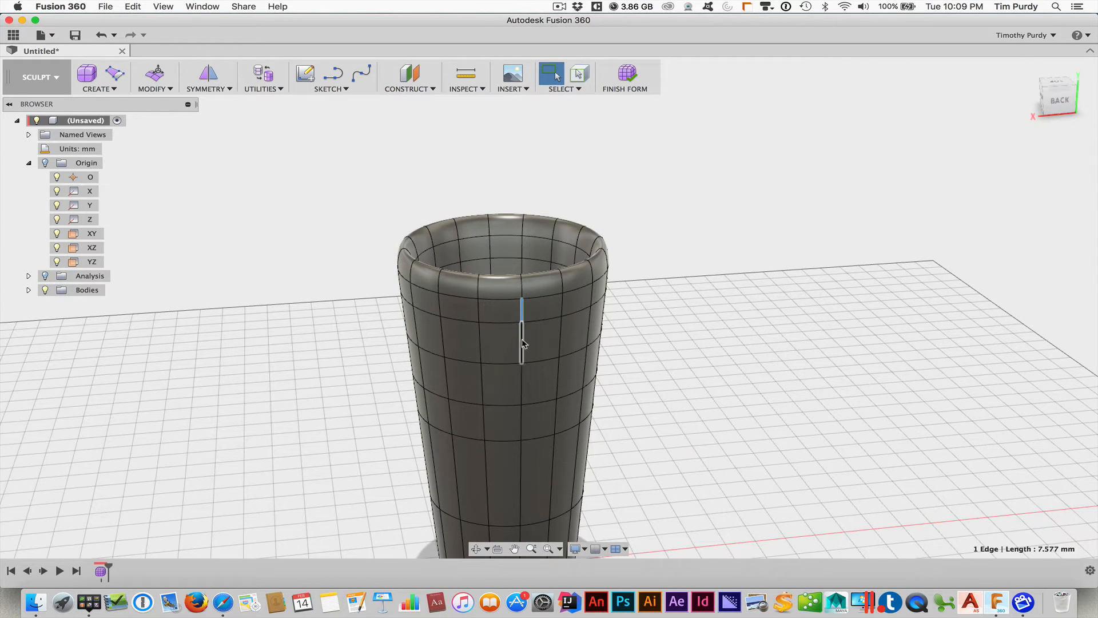
pyautogui.keyDown('shift'); pyautogui.click(520, 383); pyautogui.keyUp('shift')
pyautogui.keyDown('shift'); pyautogui.click(521, 423); pyautogui.keyUp('shift')
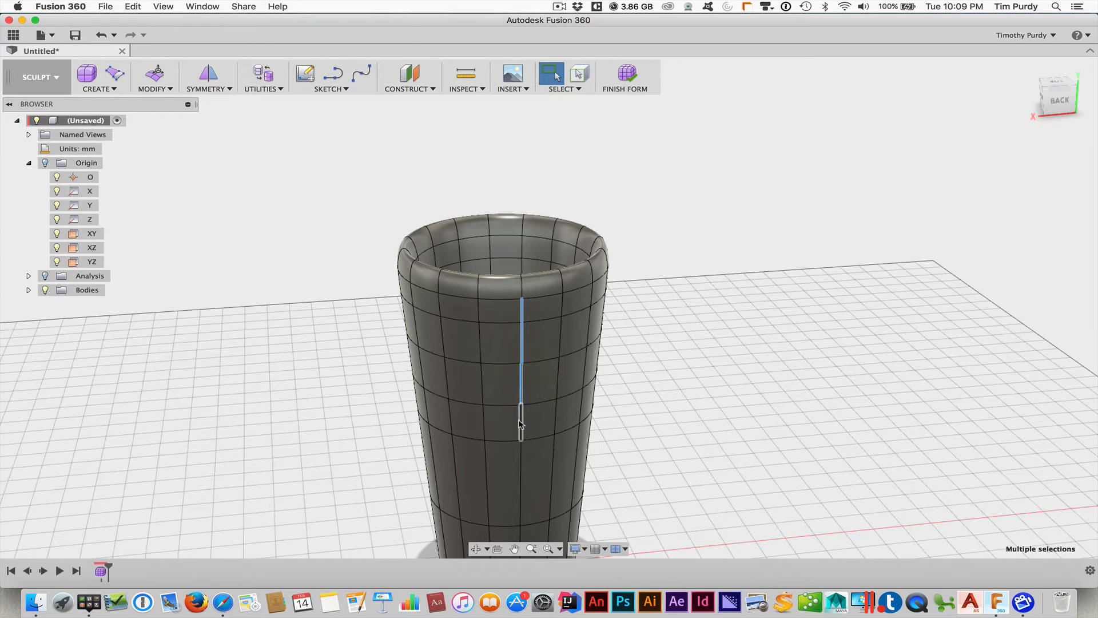
pyautogui.keyDown('shift'); pyautogui.moveTo(673, 393); pyautogui.dragTo(626, 383, button='middle'); pyautogui.keyUp('shift')
pyautogui.keyDown('shift'); pyautogui.click(548, 313); pyautogui.keyUp('shift')
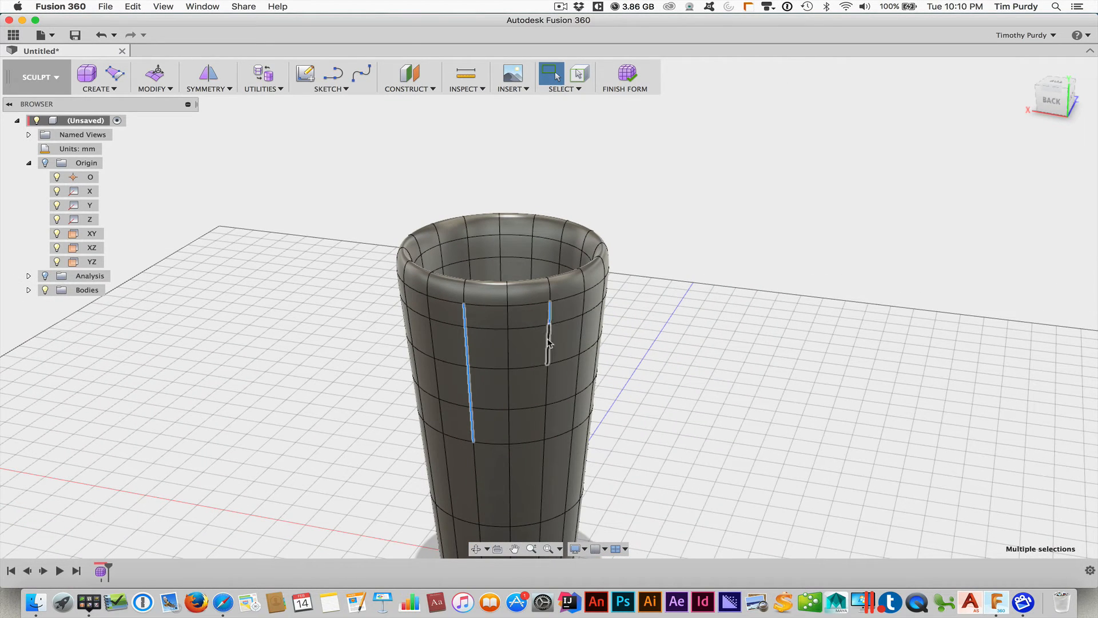
pyautogui.keyDown('shift'); pyautogui.click(546, 383); pyautogui.keyUp('shift')
pyautogui.keyDown('shift'); pyautogui.click(543, 424); pyautogui.keyUp('shift')
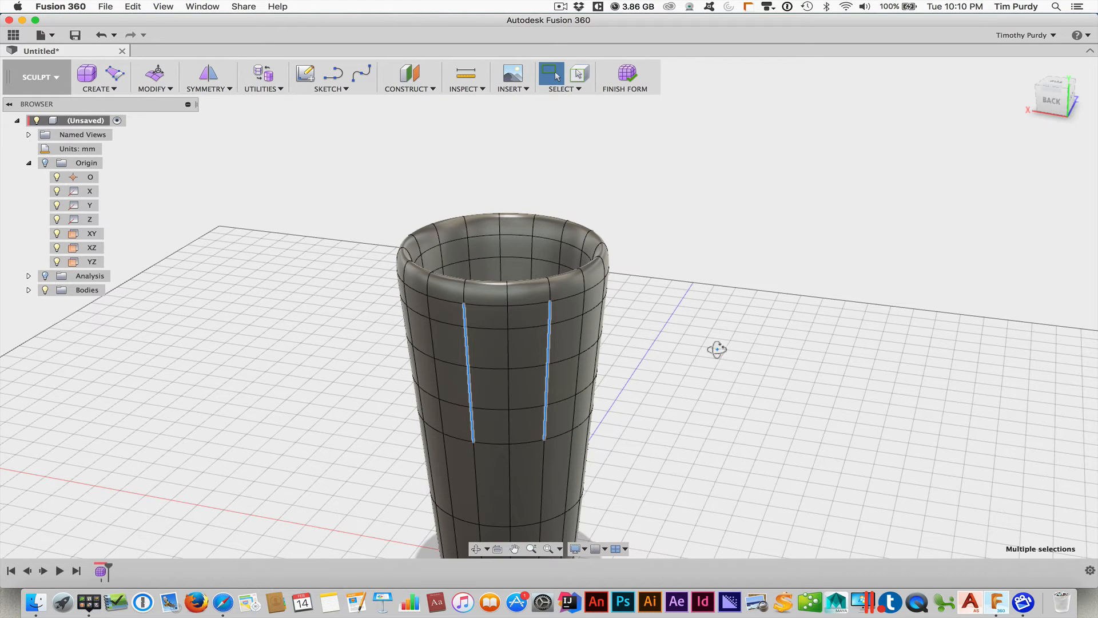
# Add the same four-edge vertical runs in the next three alternate columns around the cup to the selection
pyautogui.keyDown('shift'); pyautogui.moveTo(715, 346); pyautogui.dragTo(664, 360, button='middle'); pyautogui.keyUp('shift')
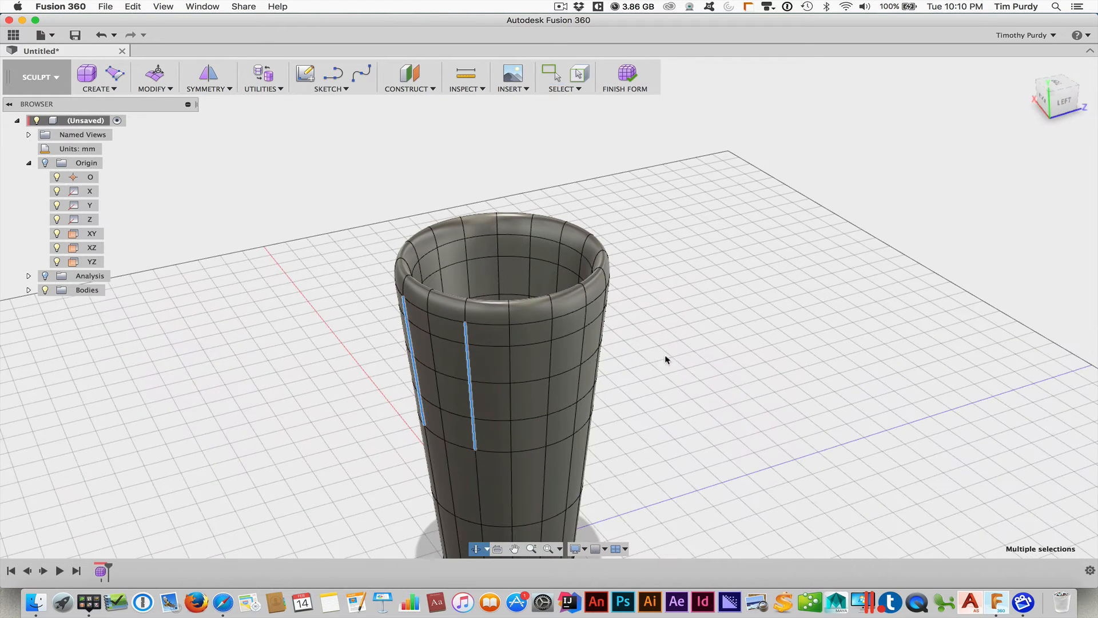
pyautogui.keyDown('shift'); pyautogui.click(553, 318); pyautogui.keyUp('shift')
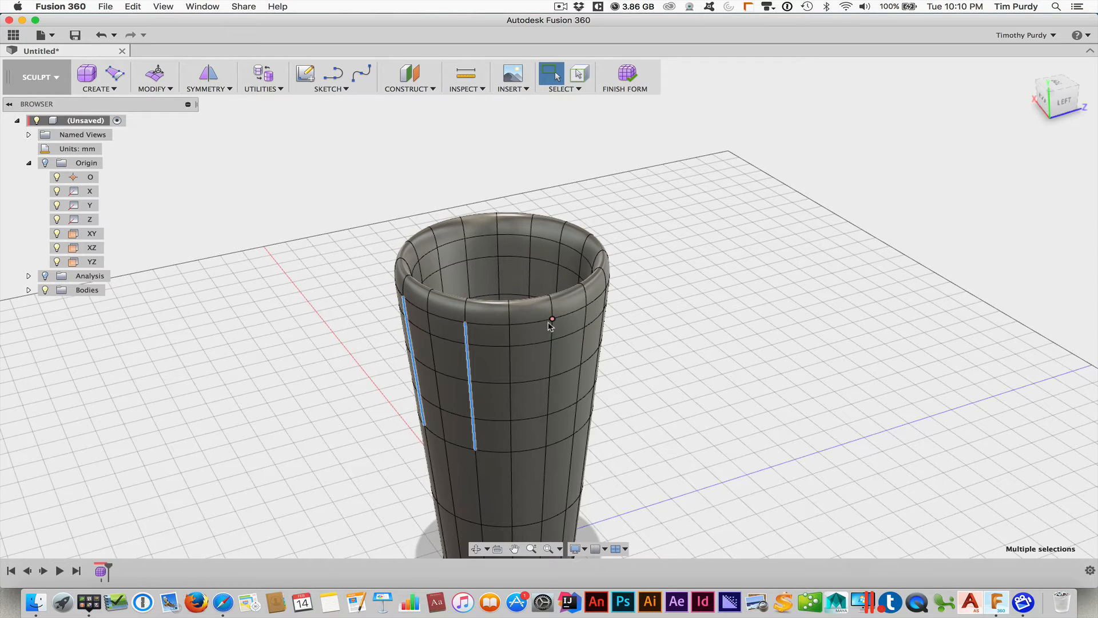
pyautogui.keyDown('shift'); pyautogui.click(550, 358); pyautogui.keyUp('shift')
pyautogui.keyDown('shift'); pyautogui.click(548, 393); pyautogui.keyUp('shift')
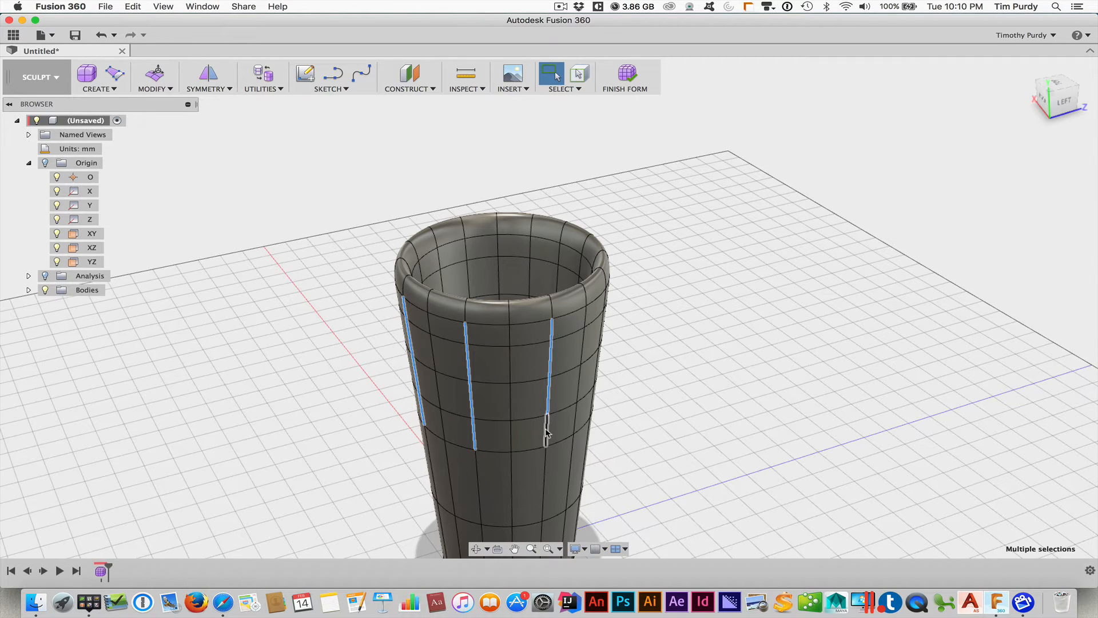
pyautogui.keyDown('shift'); pyautogui.click(545, 431); pyautogui.keyUp('shift')
pyautogui.keyDown('shift'); pyautogui.moveTo(691, 411); pyautogui.dragTo(608, 400, button='middle'); pyautogui.keyUp('shift')
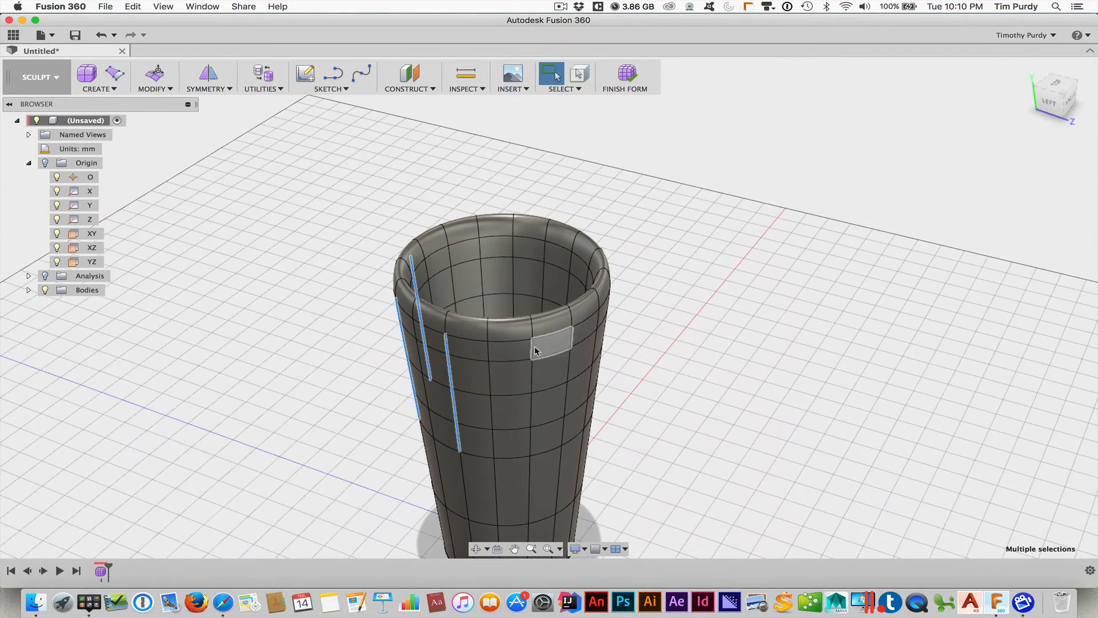
pyautogui.keyDown('shift'); pyautogui.click(535, 373); pyautogui.keyUp('shift')
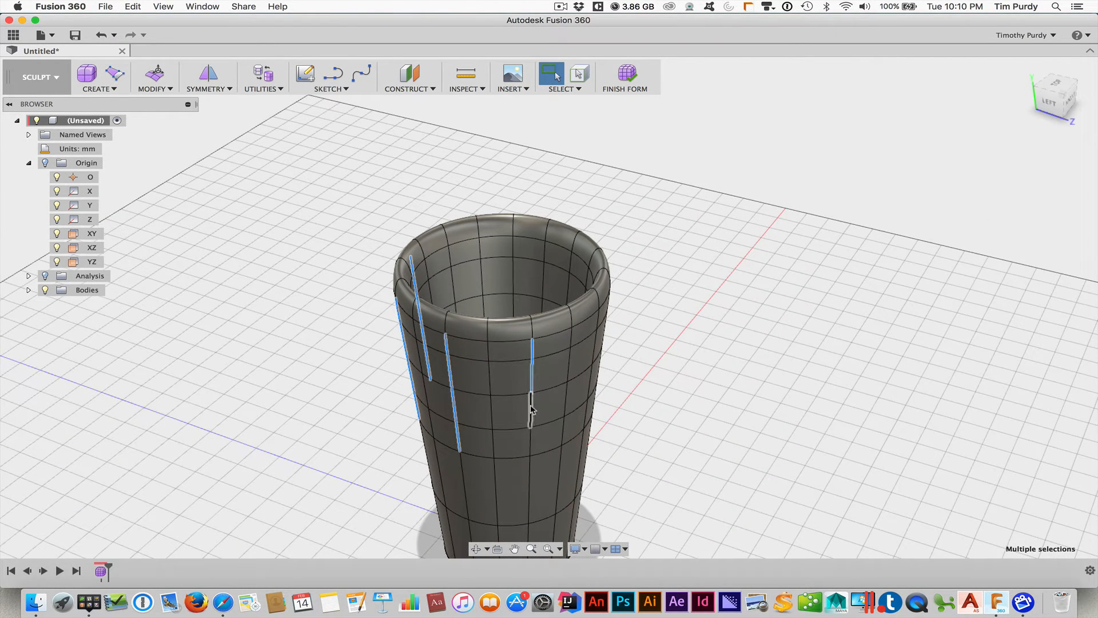
pyautogui.keyDown('shift'); pyautogui.click(531, 411); pyautogui.keyUp('shift')
pyautogui.keyDown('shift'); pyautogui.click(548, 436); pyautogui.keyUp('shift')
pyautogui.keyDown('shift'); pyautogui.click(598, 323); pyautogui.keyUp('shift')
pyautogui.keyDown('shift'); pyautogui.click(594, 369); pyautogui.keyUp('shift')
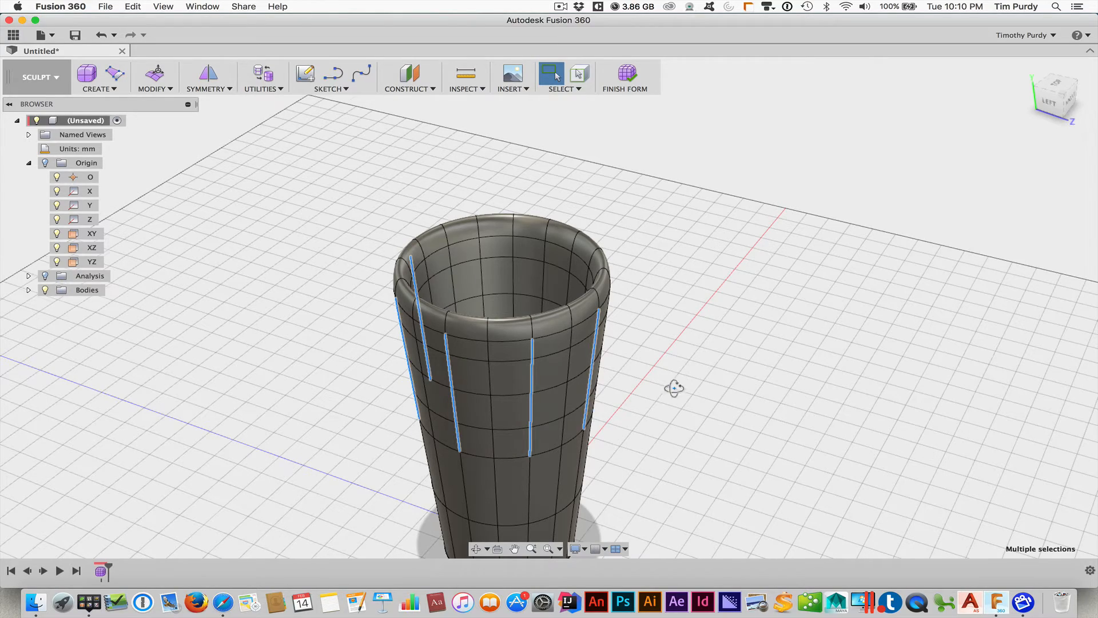
# Add the four stacked vertical edges below the rim in the next two alternate columns to the selection
pyautogui.keyDown('shift'); pyautogui.moveTo(674, 385); pyautogui.dragTo(550, 381, button='middle'); pyautogui.keyUp('shift')
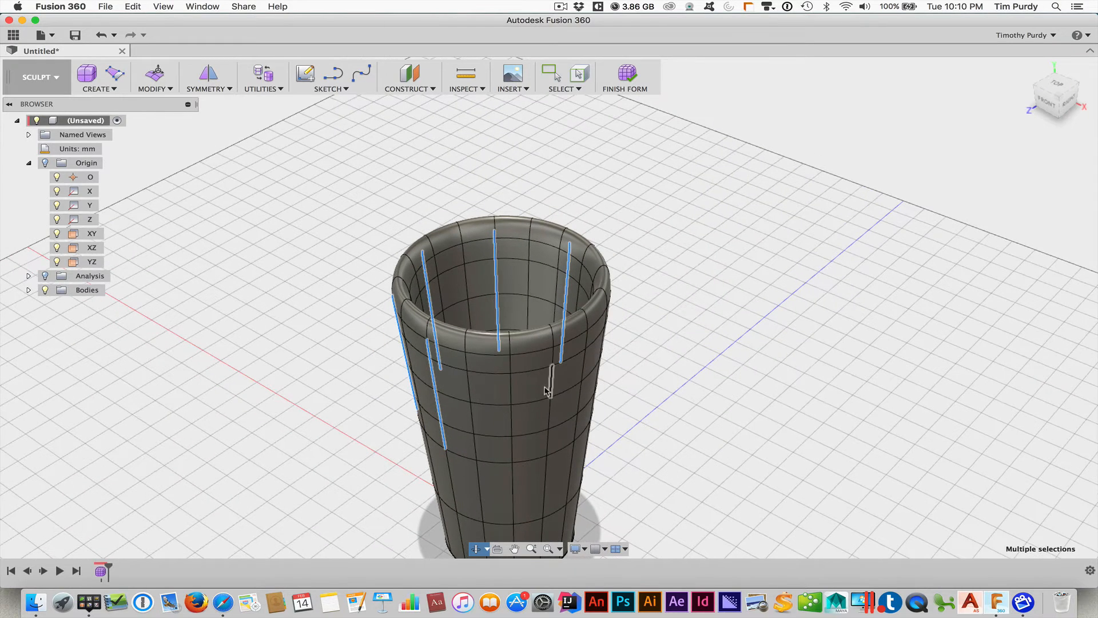
pyautogui.keyDown('shift'); pyautogui.click(511, 365); pyautogui.keyUp('shift')
pyautogui.keyDown('shift'); pyautogui.click(511, 389); pyautogui.keyUp('shift')
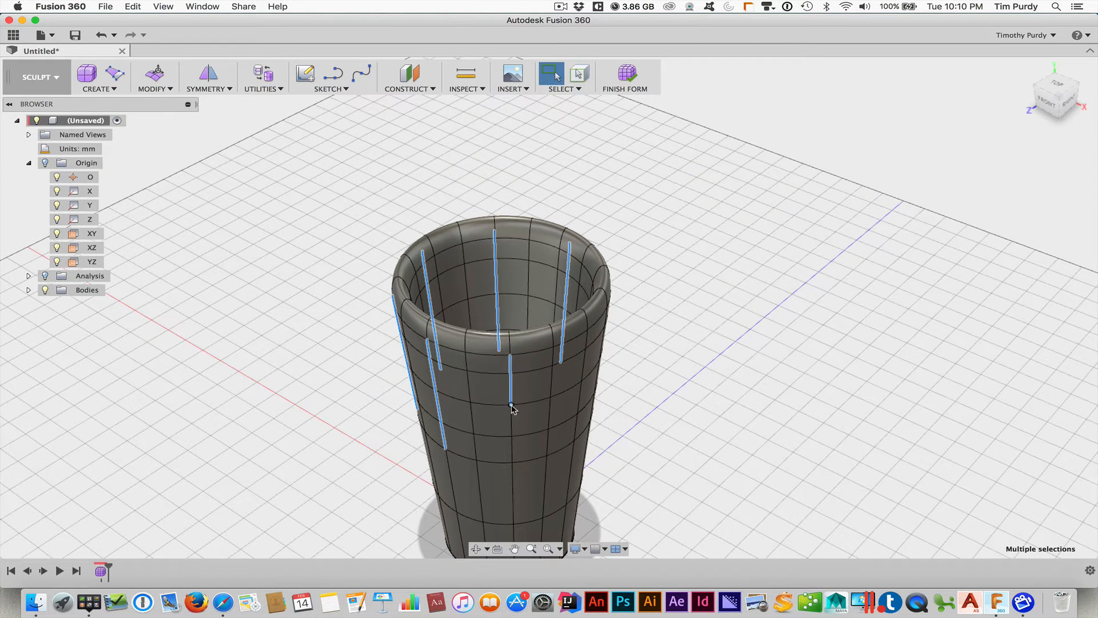
pyautogui.keyDown('shift'); pyautogui.click(511, 419); pyautogui.keyUp('shift')
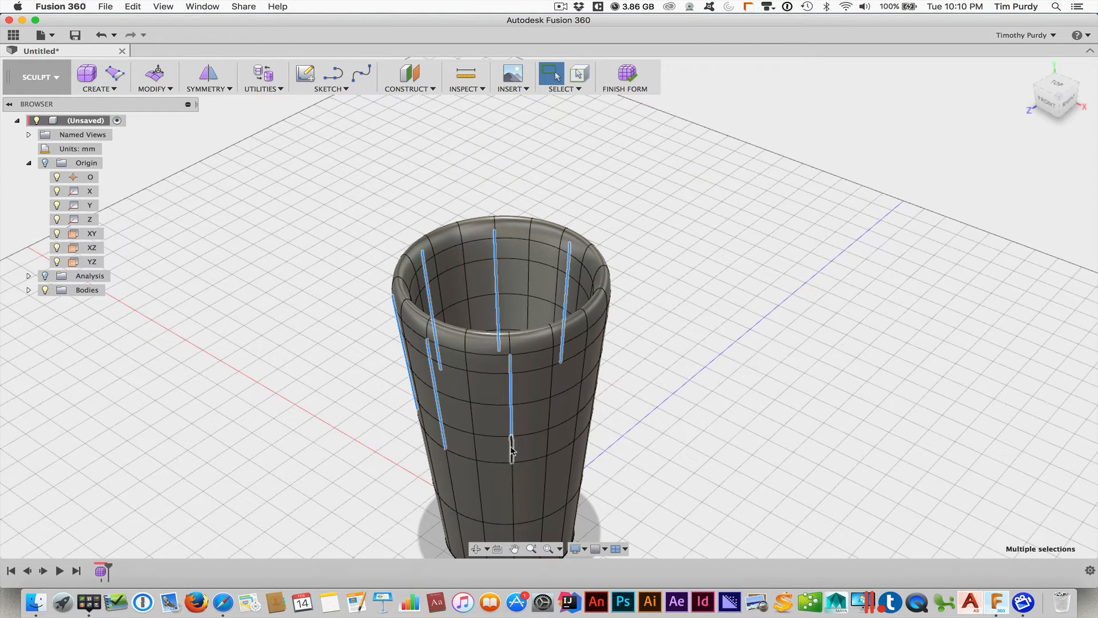
pyautogui.keyDown('shift'); pyautogui.click(588, 342); pyautogui.keyUp('shift')
pyautogui.keyDown('shift'); pyautogui.click(584, 364); pyautogui.keyUp('shift')
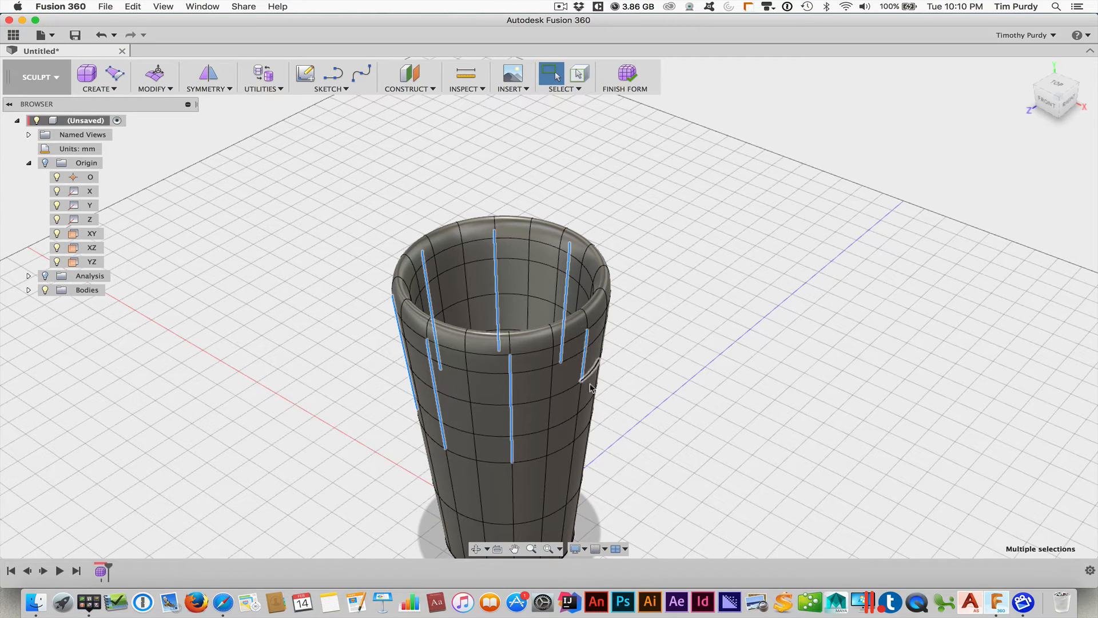
pyautogui.keyDown('shift'); pyautogui.click(579, 397); pyautogui.keyUp('shift')
pyautogui.keyDown('shift'); pyautogui.click(578, 423); pyautogui.keyUp('shift')
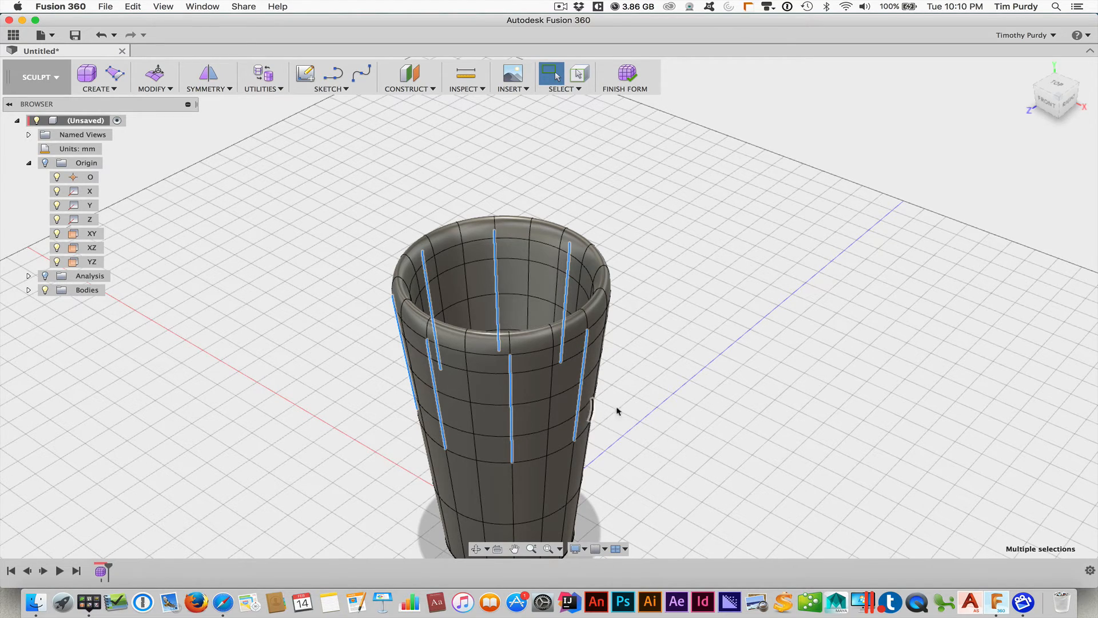
# Add the last alternate column's four vertical edges and save all the selected edges as a selection set
pyautogui.keyDown('shift'); pyautogui.moveTo(616, 412); pyautogui.dragTo(595, 393, button='middle'); pyautogui.keyUp('shift')
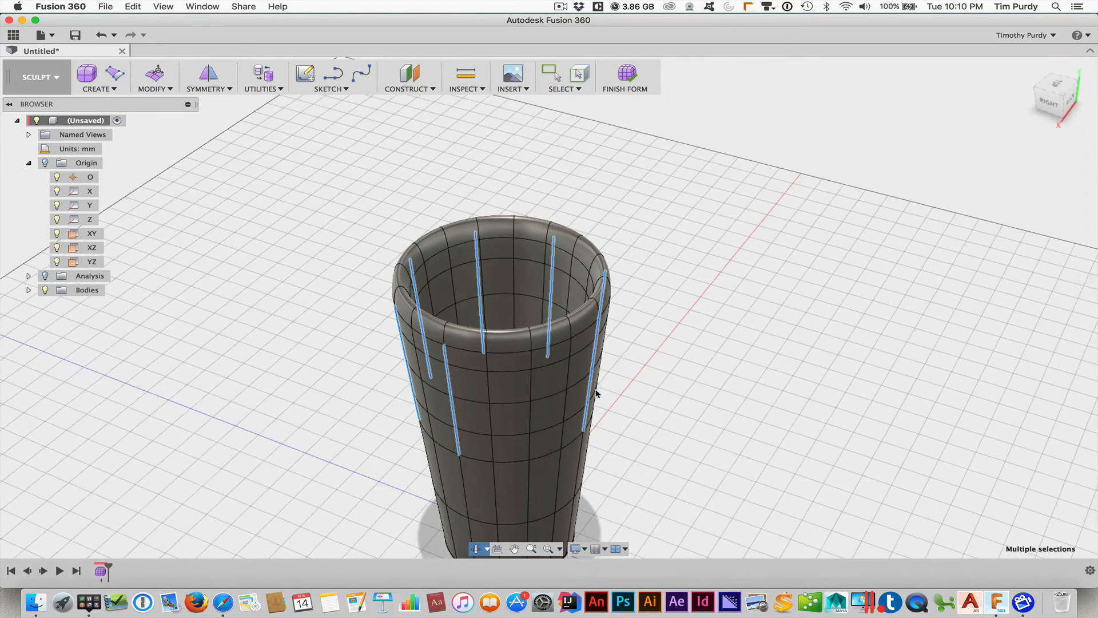
pyautogui.keyDown('shift'); pyautogui.click(531, 361); pyautogui.keyUp('shift')
pyautogui.keyDown('shift'); pyautogui.click(530, 386); pyautogui.keyUp('shift')
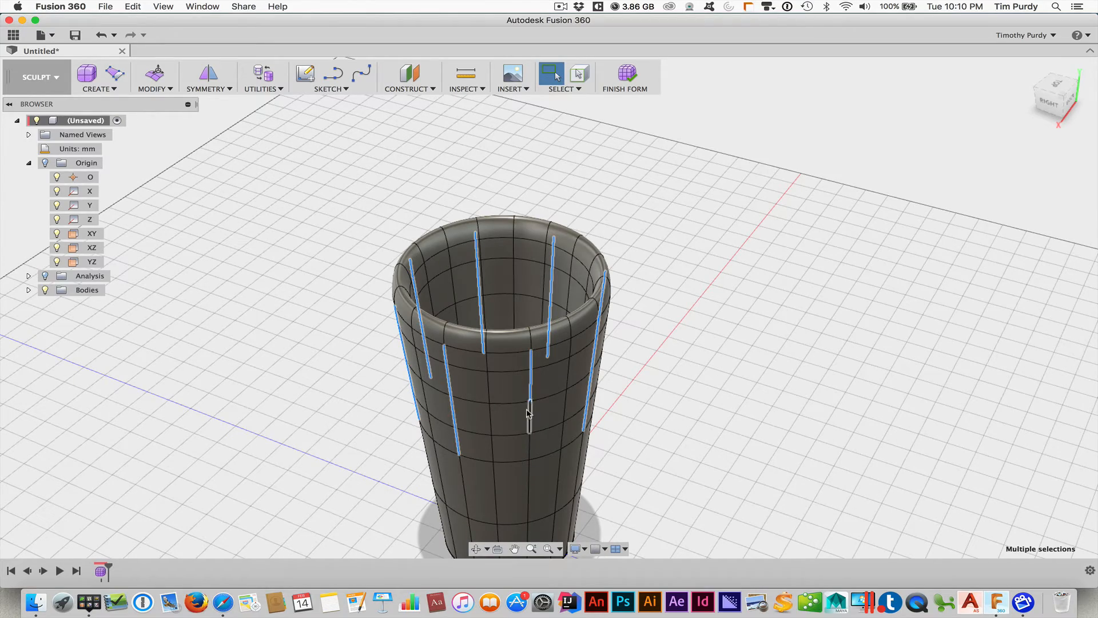
pyautogui.keyDown('shift'); pyautogui.click(530, 417); pyautogui.keyUp('shift')
pyautogui.keyDown('shift'); pyautogui.click(530, 447); pyautogui.keyUp('shift')
pyautogui.keyDown('shift'); pyautogui.moveTo(718, 392); pyautogui.dragTo(731, 350, button='middle'); pyautogui.keyUp('shift')
pyautogui.moveTo(728, 402); pyautogui.dragTo(736, 391)
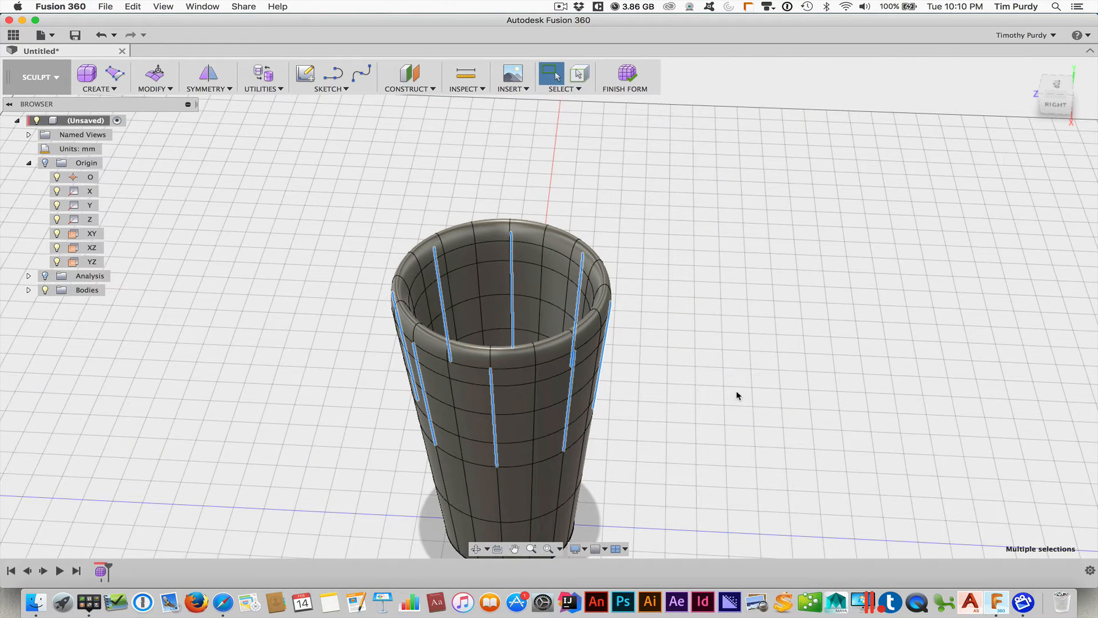
pyautogui.rightClick(671, 263)
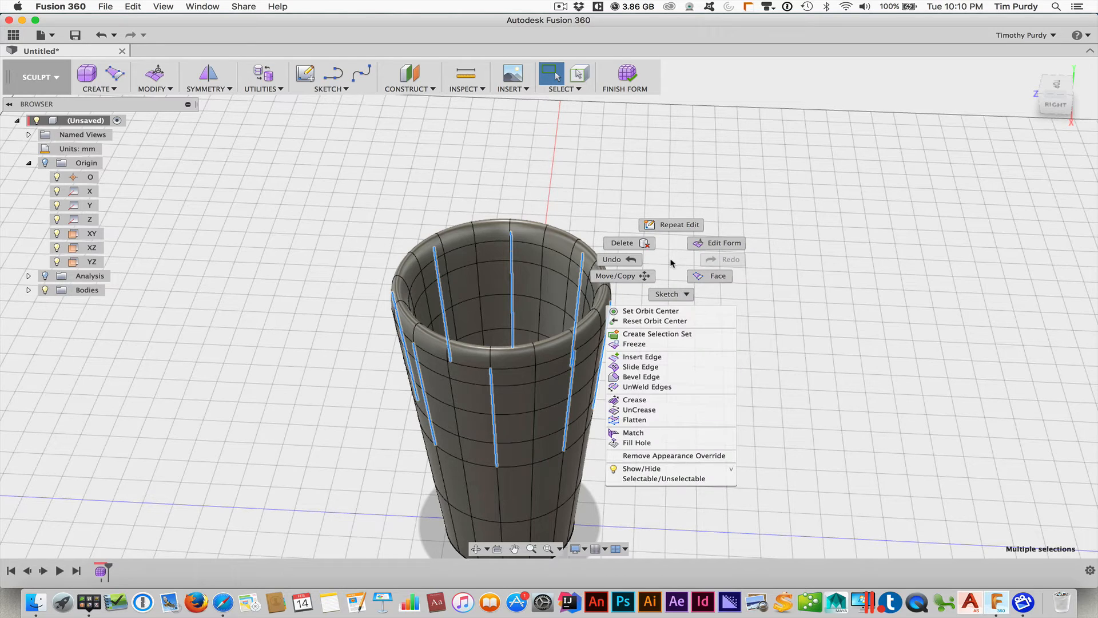
pyautogui.click(662, 335)
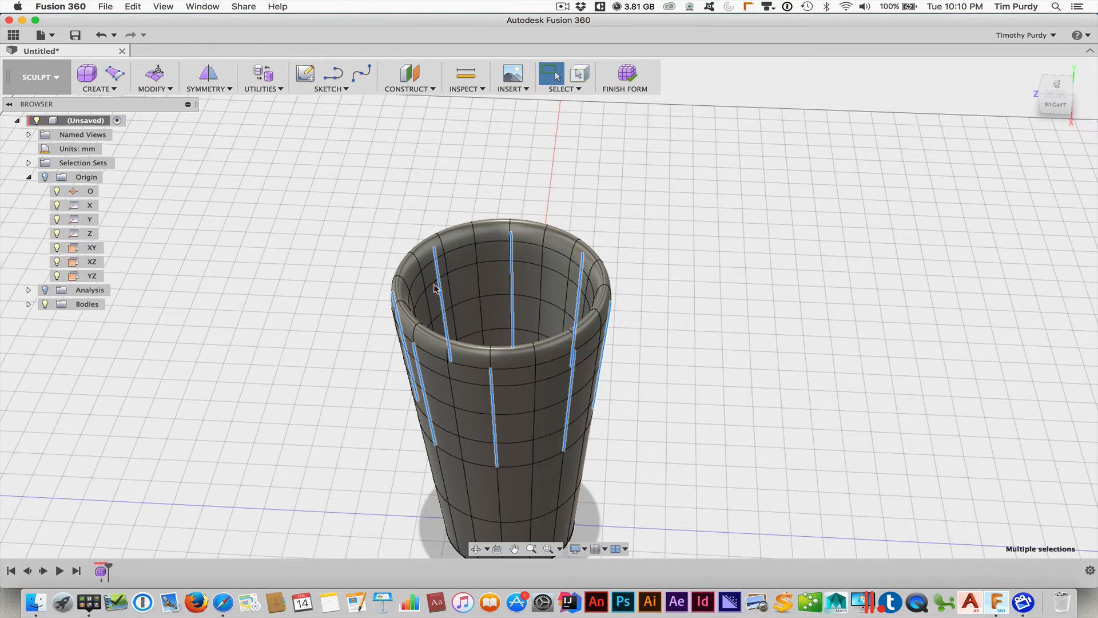
# Start Edit Form on the selected vertical edge runs around the cup's upper wall
pyautogui.scroll(5, 658, 319)
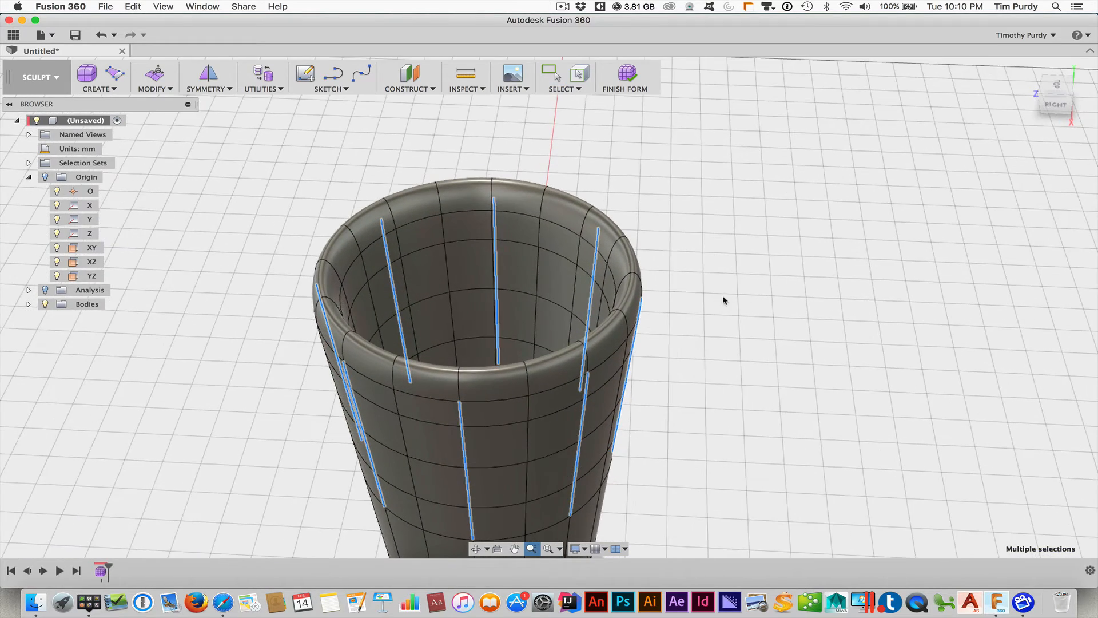
pyautogui.moveTo(722, 299); pyautogui.dragTo(747, 247, button='middle')
pyautogui.rightClick(733, 255)
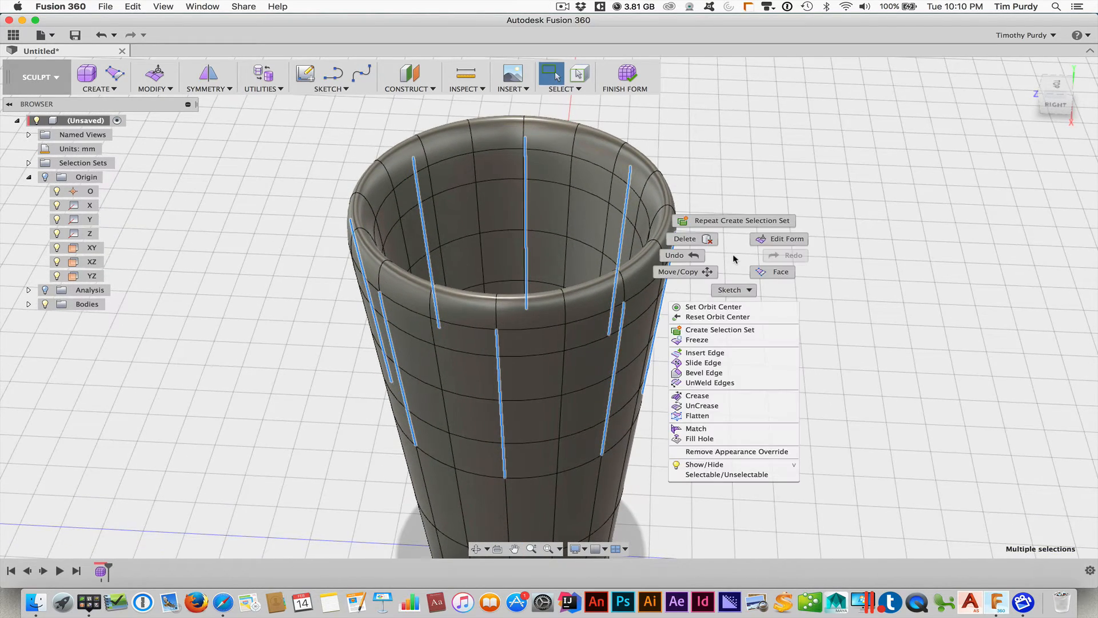
pyautogui.click(769, 240)
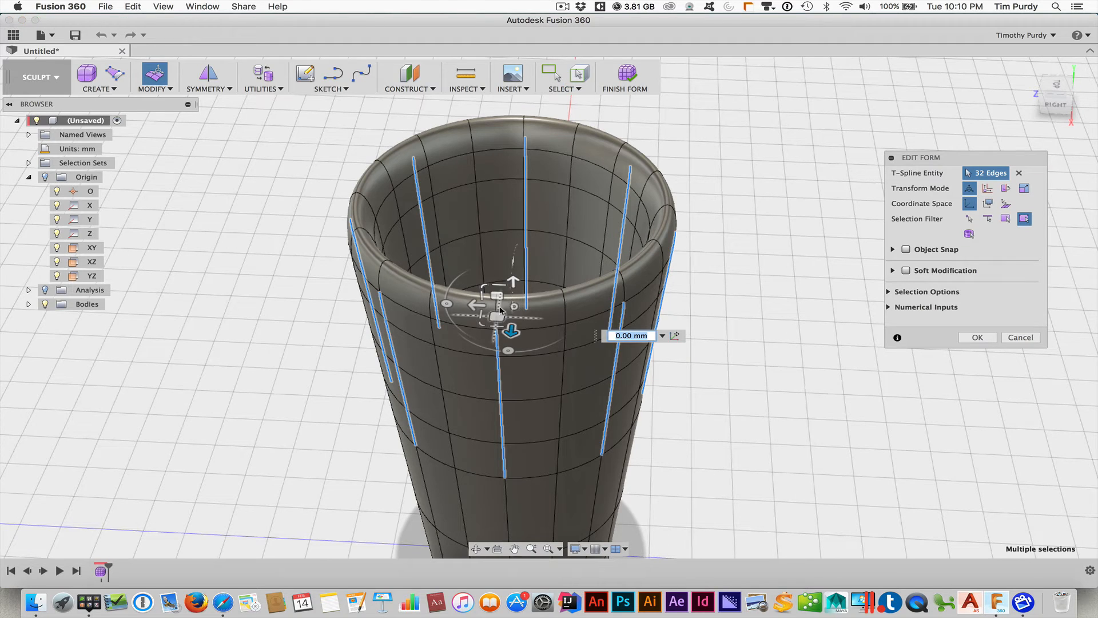
# Try scaling the selected edges in a vertical plane by about 1.31, and undo that scaling
pyautogui.moveTo(511, 306); pyautogui.dragTo(499, 310)
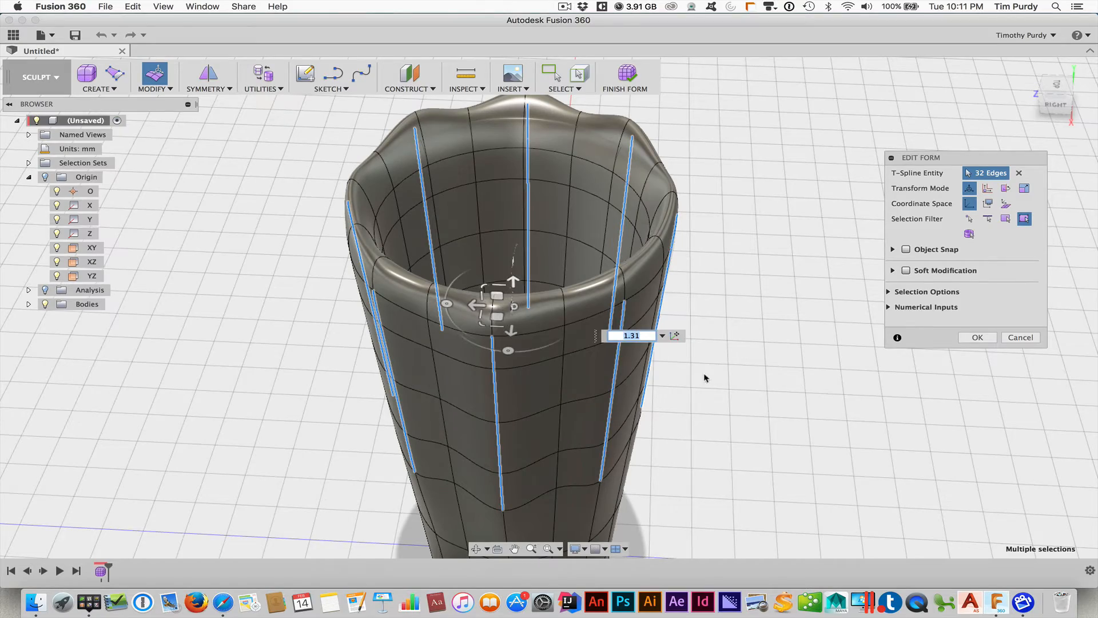
pyautogui.moveTo(713, 379)
pyautogui.keyDown('shift'); pyautogui.mouseDown(button='middle')
pyautogui.moveTo(649, 346)
pyautogui.moveTo(688, 405)
pyautogui.moveTo(736, 355)
pyautogui.moveTo(728, 362)
pyautogui.mouseUp(button='middle'); pyautogui.keyUp('shift')
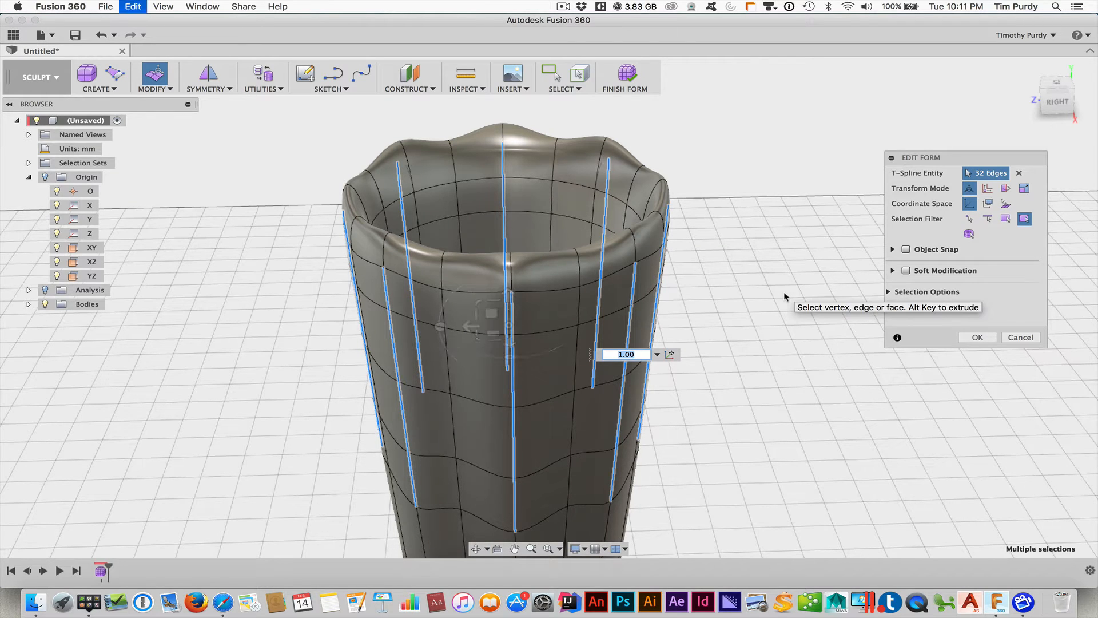
pyautogui.press('super+z')
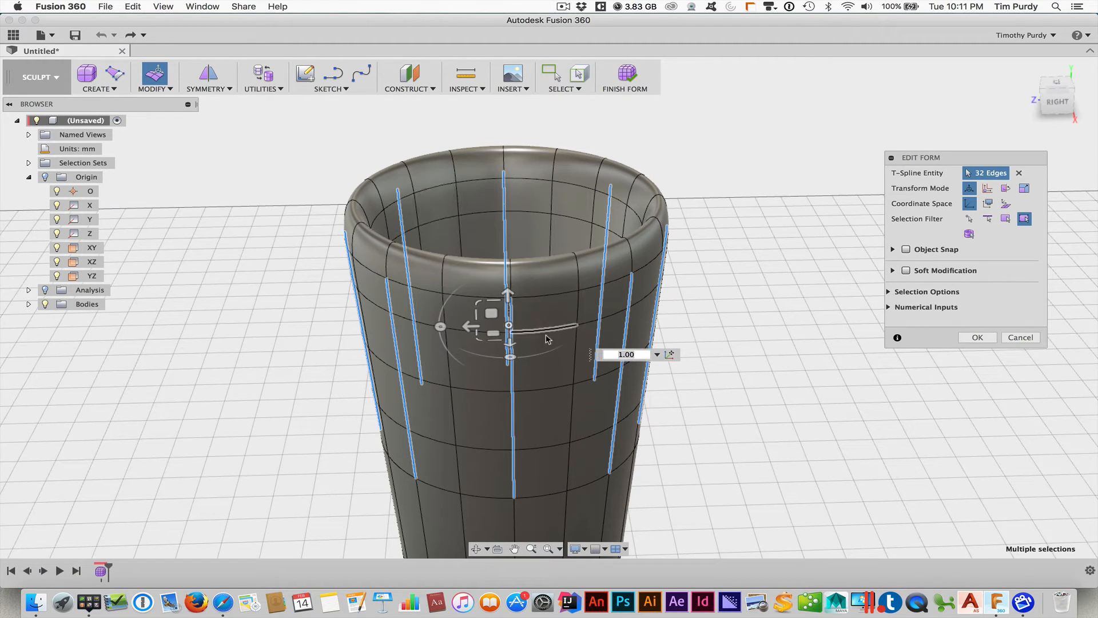
# Scale the selected edges outward in the horizontal plane by about 1.24 and move them slightly down to flute the cup wall
pyautogui.keyDown('shift'); pyautogui.moveTo(728, 385); pyautogui.dragTo(746, 358, button='middle'); pyautogui.keyUp('shift')
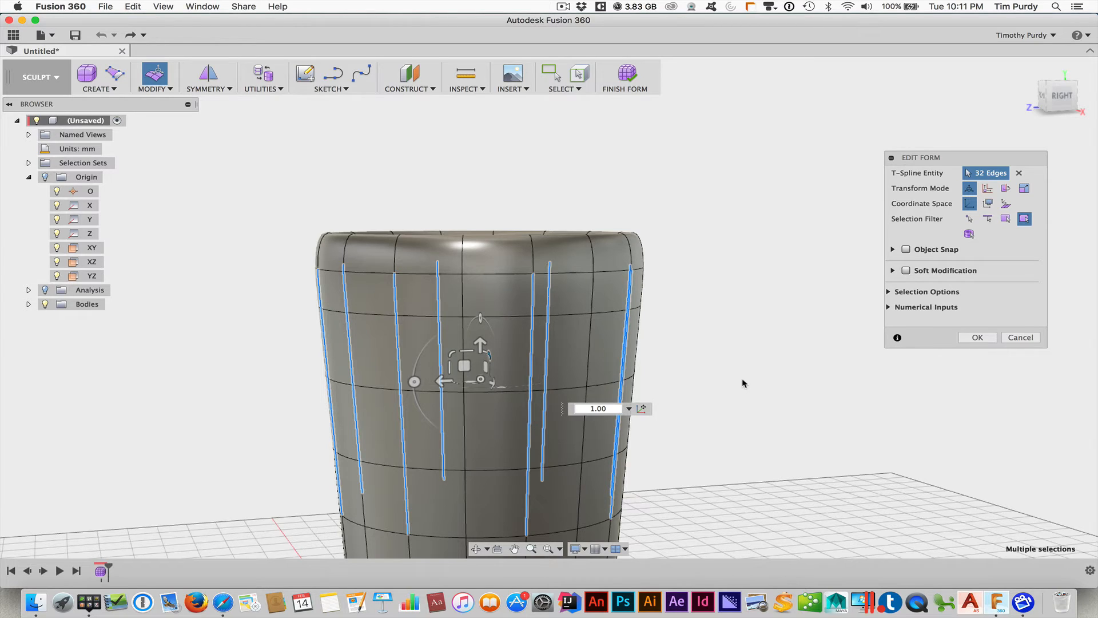
pyautogui.keyDown('shift'); pyautogui.moveTo(743, 379); pyautogui.dragTo(738, 414, button='middle'); pyautogui.keyUp('shift')
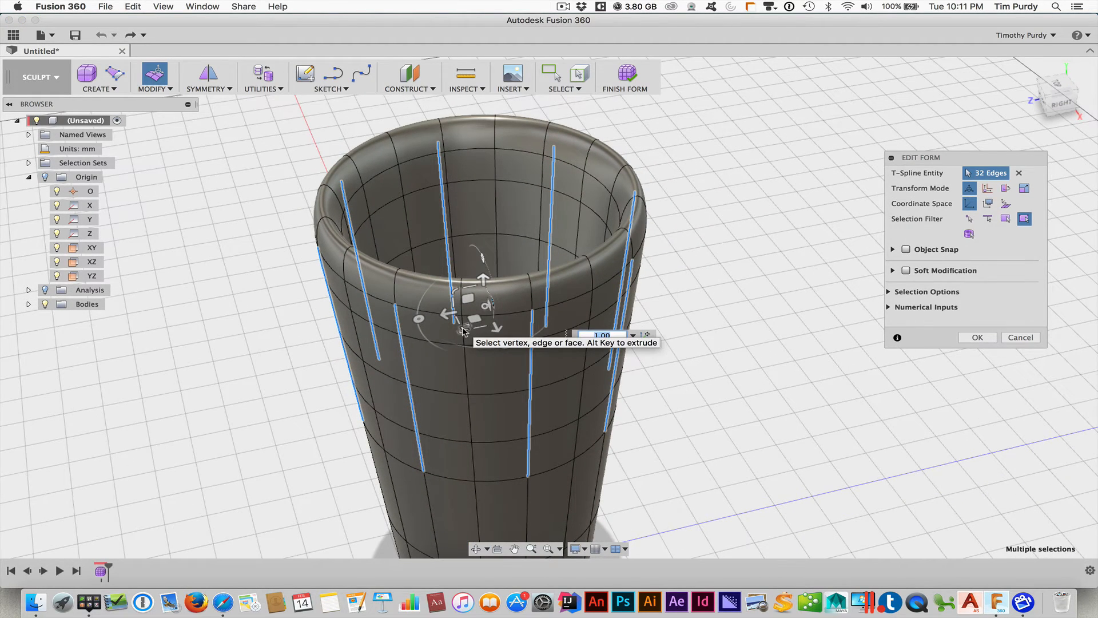
pyautogui.moveTo(464, 331); pyautogui.dragTo(459, 335)
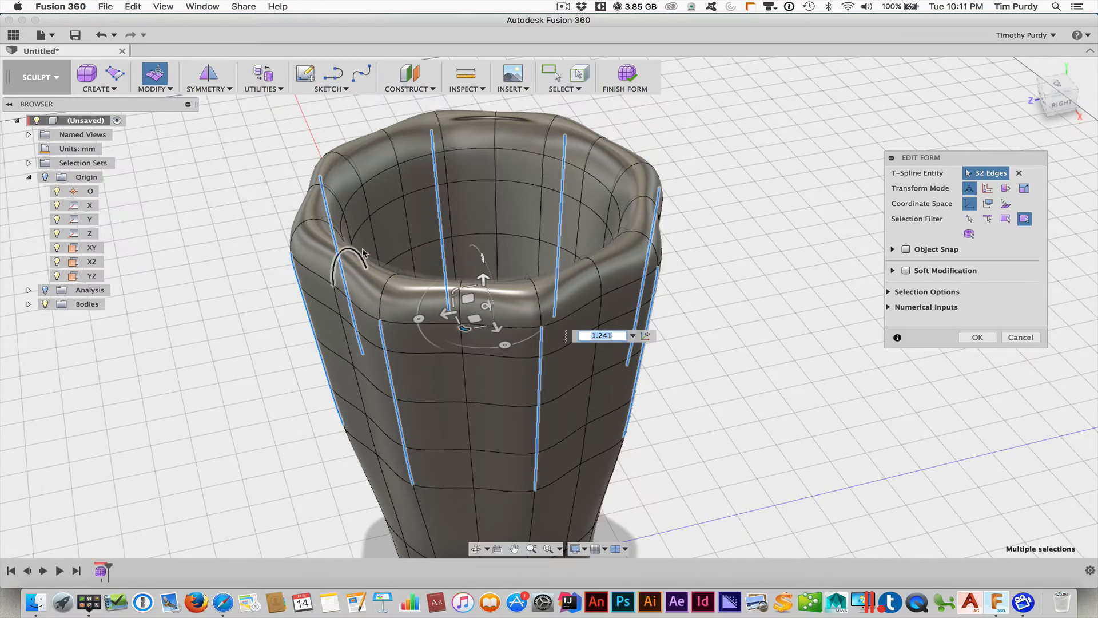
pyautogui.moveTo(716, 303)
pyautogui.keyDown('shift'); pyautogui.mouseDown(button='middle')
pyautogui.moveTo(745, 272)
pyautogui.moveTo(688, 306)
pyautogui.moveTo(728, 294)
pyautogui.moveTo(703, 300)
pyautogui.mouseUp(button='middle'); pyautogui.keyUp('shift')
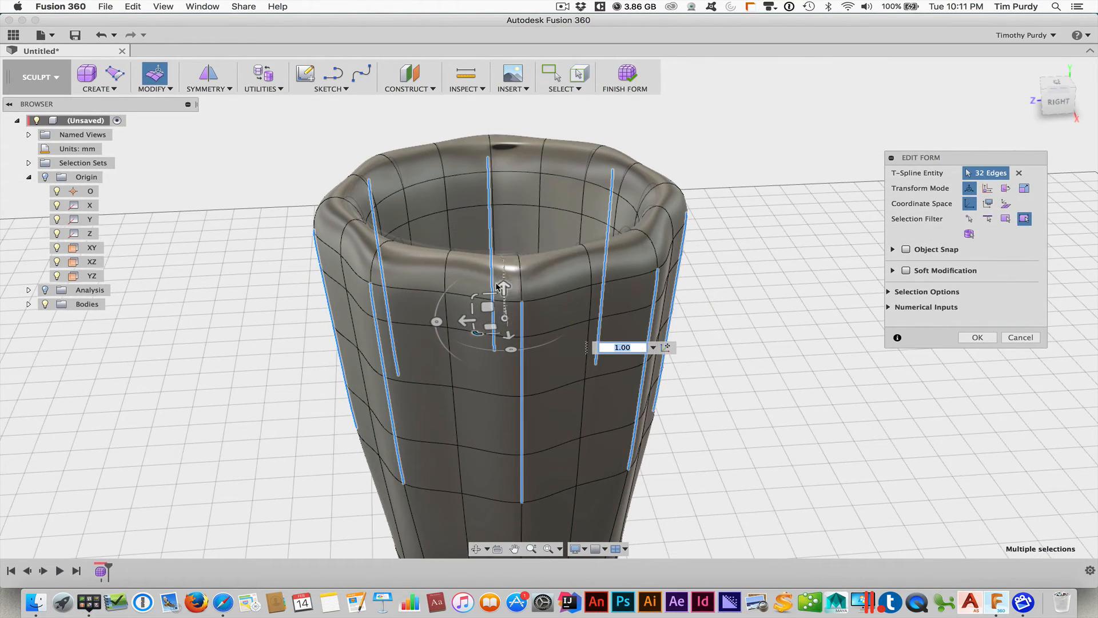
pyautogui.moveTo(505, 289); pyautogui.dragTo(504, 319)
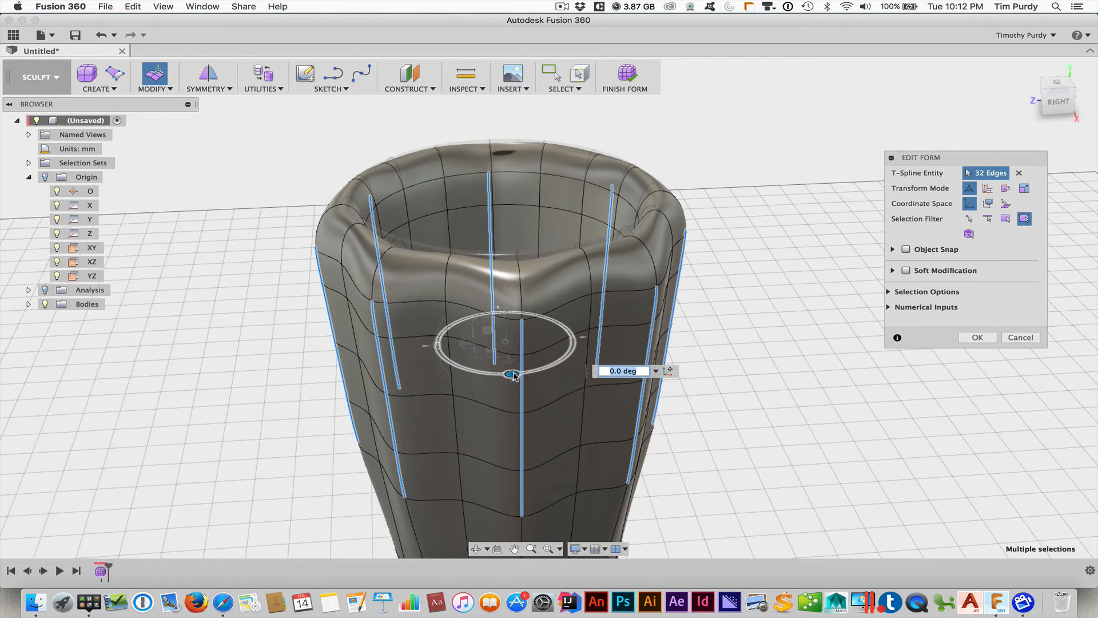
# Rotate the selected edges about 41.8 degrees around the cup's vertical axis and accept the form edit
pyautogui.moveTo(512, 375); pyautogui.dragTo(572, 371)
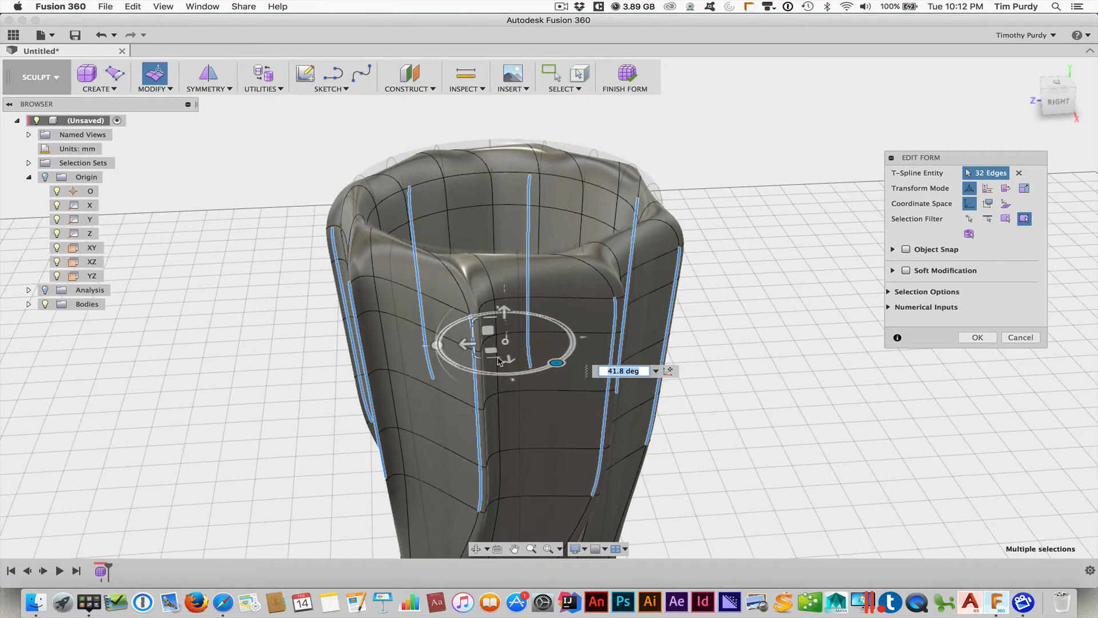
pyautogui.keyDown('shift'); pyautogui.moveTo(294, 345); pyautogui.dragTo(318, 379, button='middle'); pyautogui.keyUp('shift')
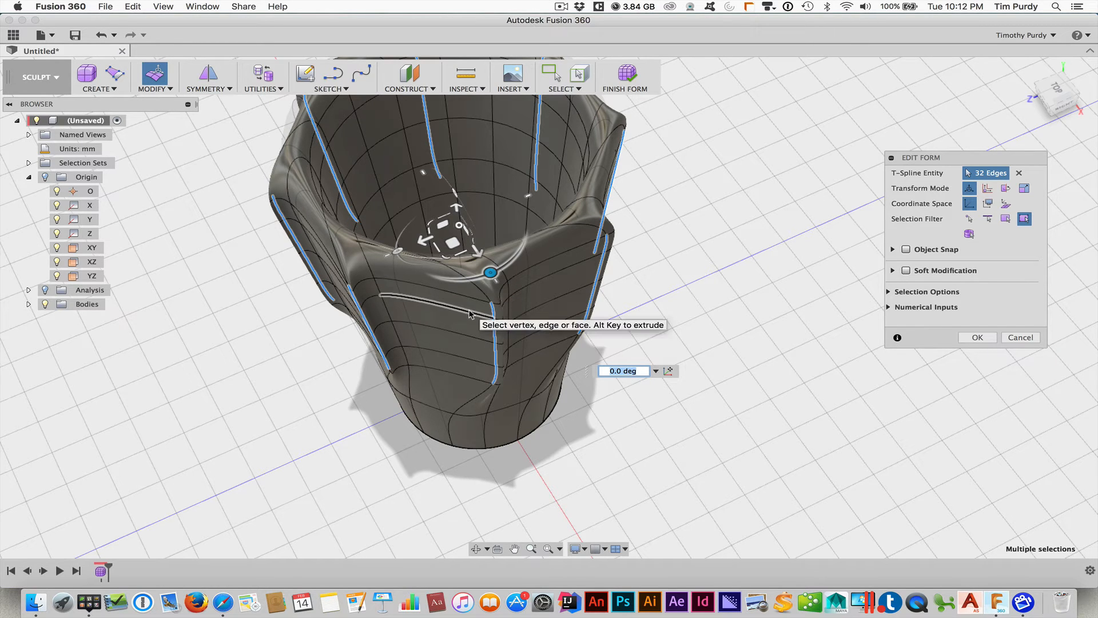
pyautogui.keyDown('shift'); pyautogui.moveTo(635, 412); pyautogui.dragTo(519, 385, button='middle'); pyautogui.keyUp('shift')
pyautogui.keyDown('shift'); pyautogui.moveTo(615, 334); pyautogui.dragTo(621, 377, button='middle'); pyautogui.keyUp('shift')
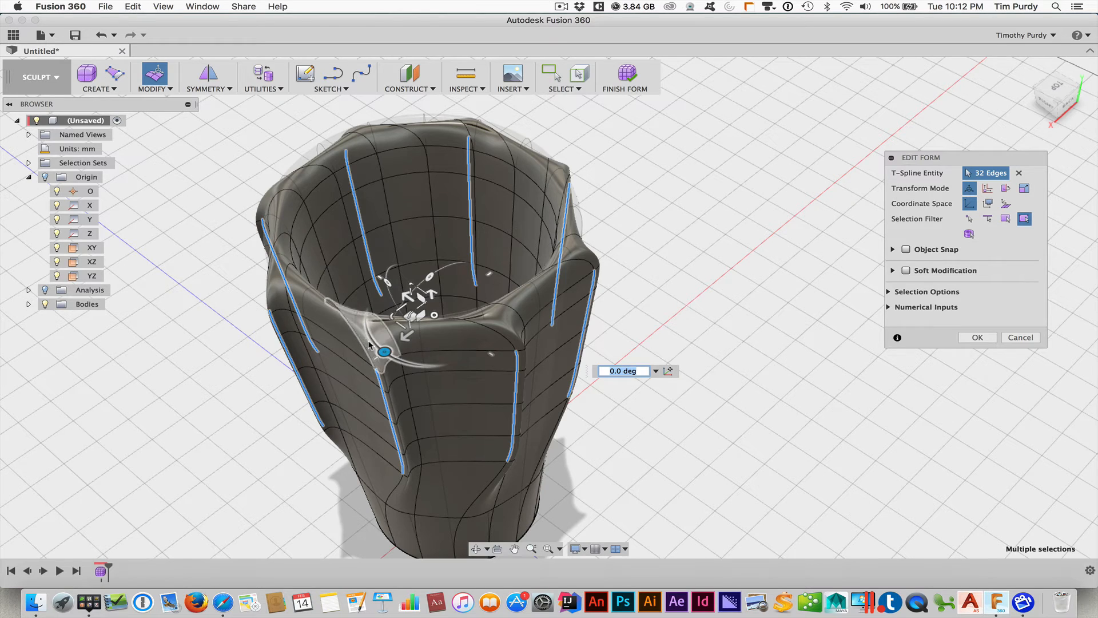
pyautogui.click(978, 337)
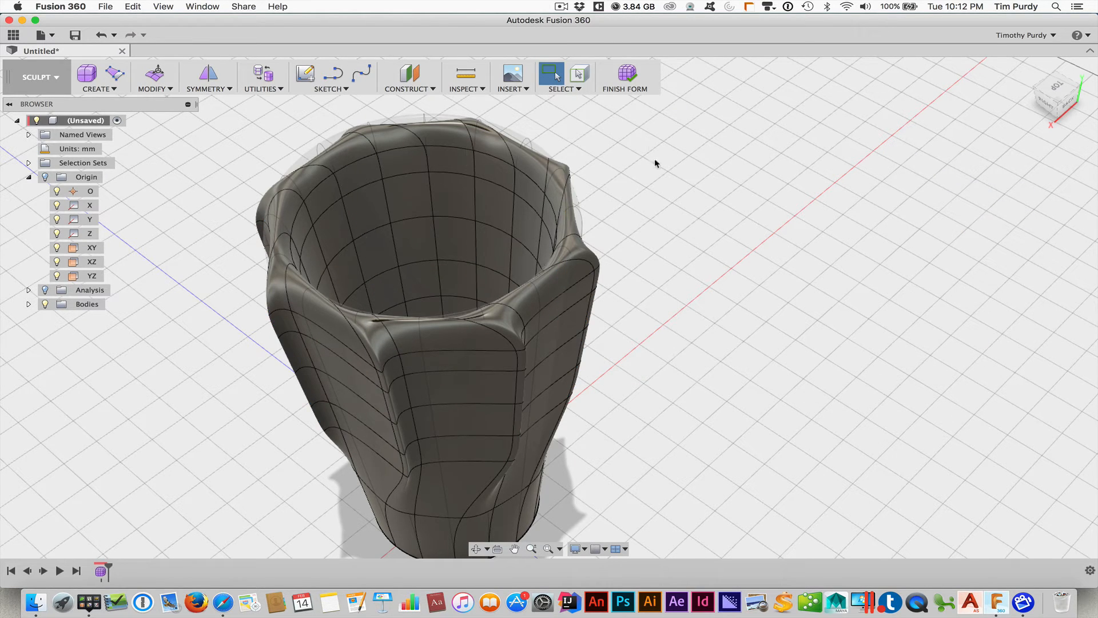
# Finish the form to view the twisted cup from the side, and undo both the finish and the edge rotation
pyautogui.click(631, 81)
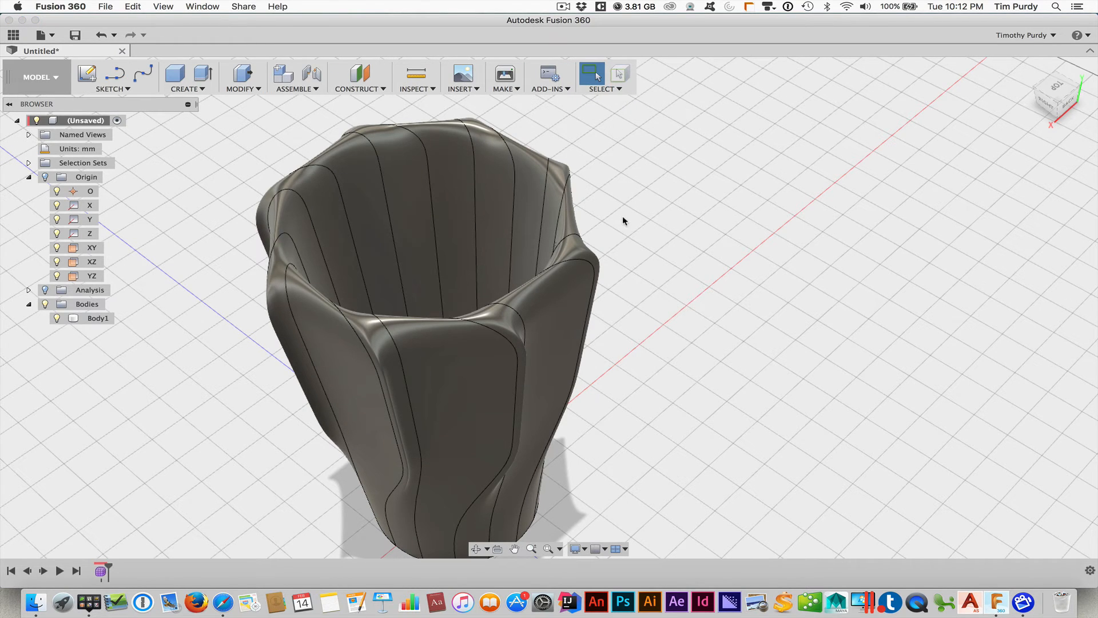
pyautogui.moveTo(637, 248)
pyautogui.keyDown('shift'); pyautogui.mouseDown(button='middle')
pyautogui.moveTo(627, 206)
pyautogui.moveTo(669, 250)
pyautogui.moveTo(627, 299)
pyautogui.moveTo(653, 248)
pyautogui.moveTo(629, 235)
pyautogui.moveTo(624, 250)
pyautogui.mouseUp(button='middle'); pyautogui.keyUp('shift')
pyautogui.scroll(-3, 591, 243)
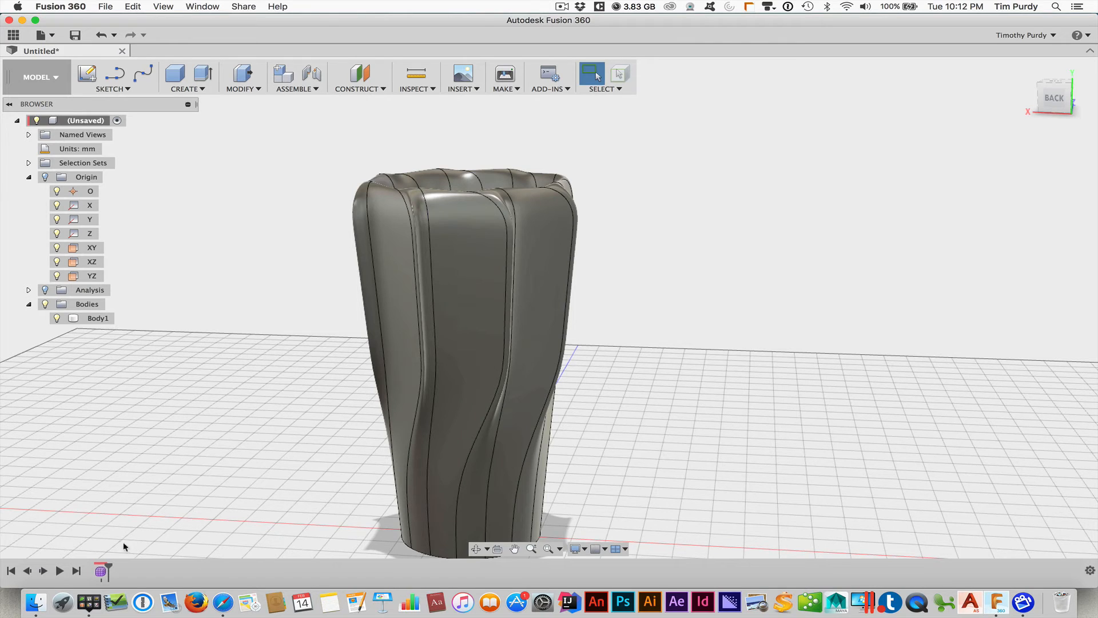
pyautogui.press('super+z')
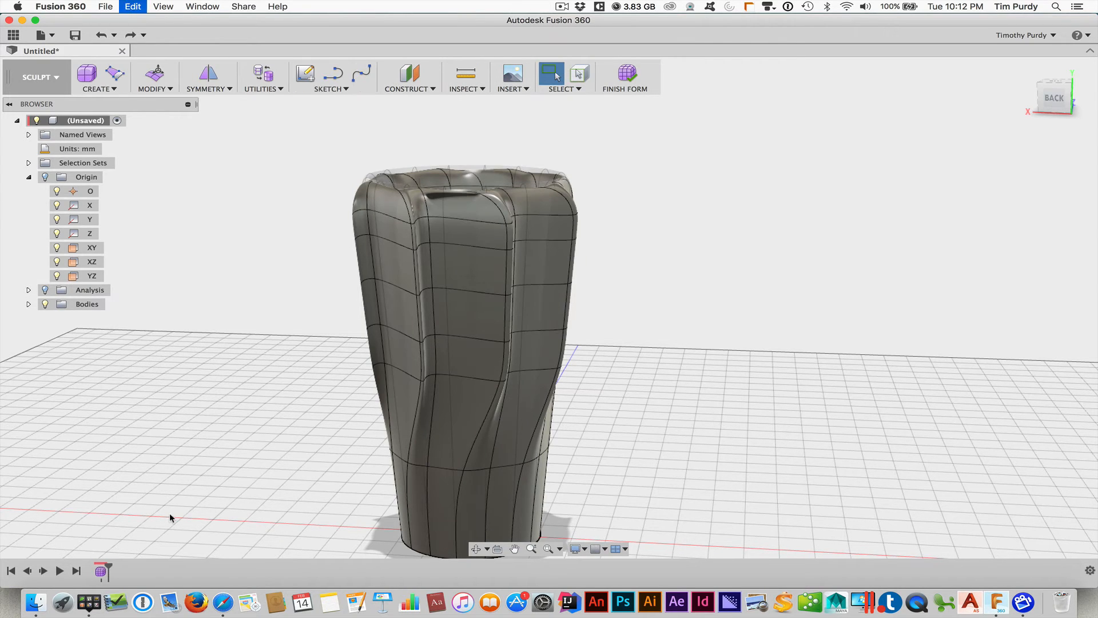
pyautogui.press('super+z')
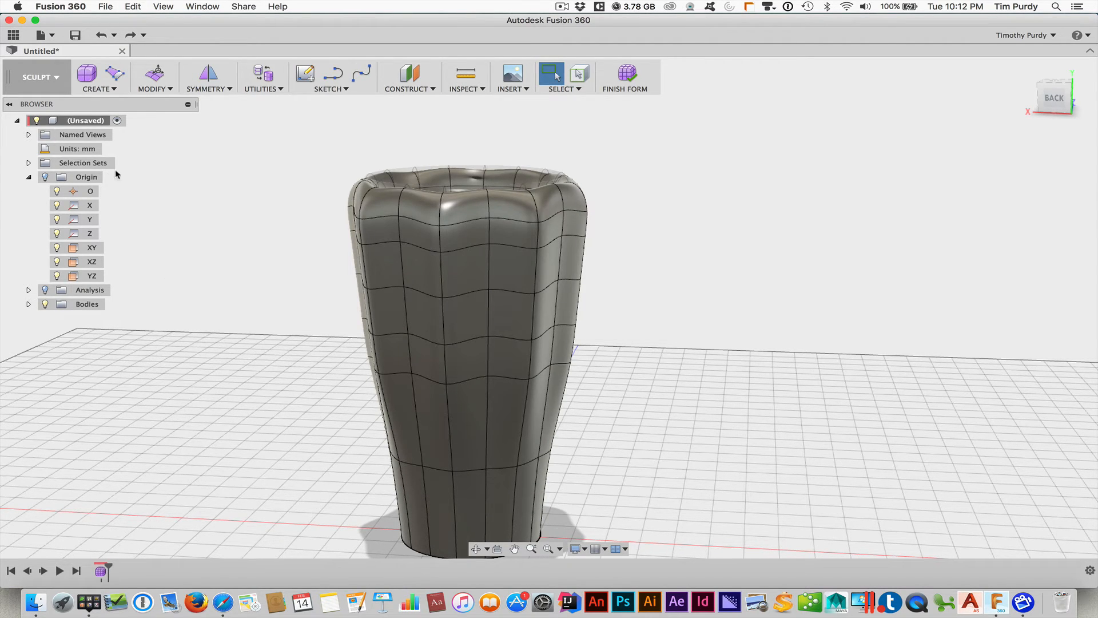
# Reselect the cup's vertical edge runs from the saved set Selection Set1
pyautogui.click(28, 163)
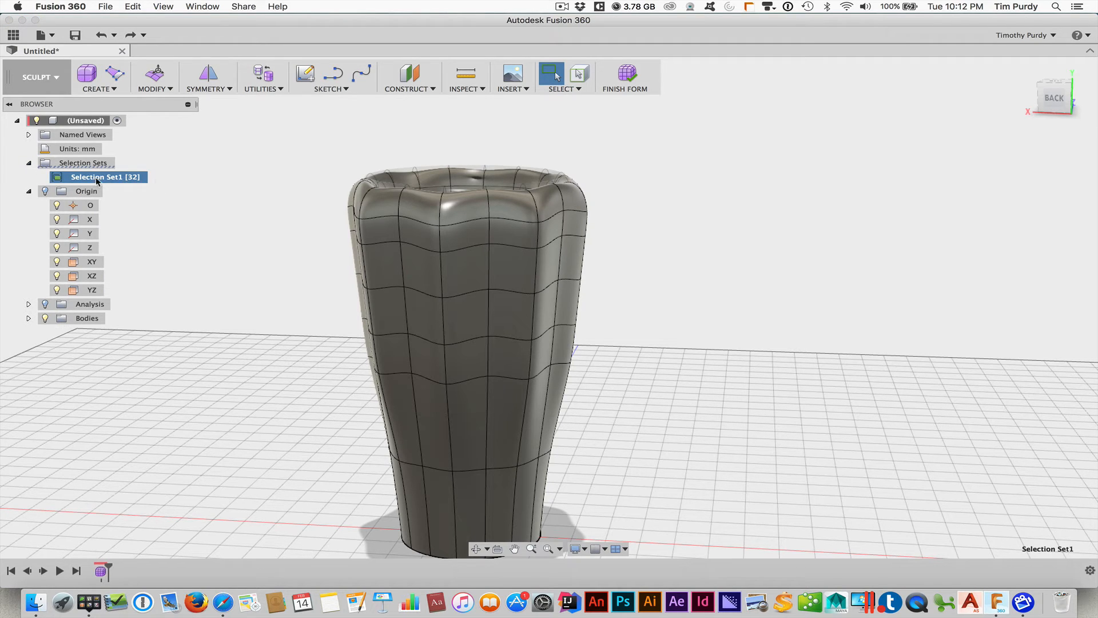
pyautogui.click(113, 177)
pyautogui.doubleClick(117, 177)
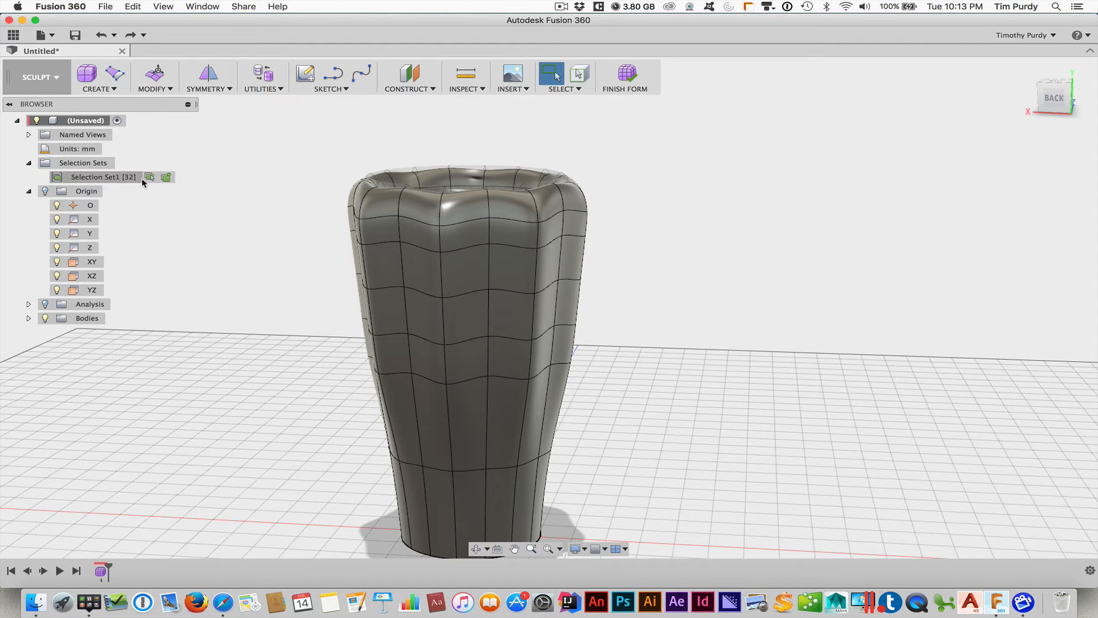
pyautogui.click(150, 176)
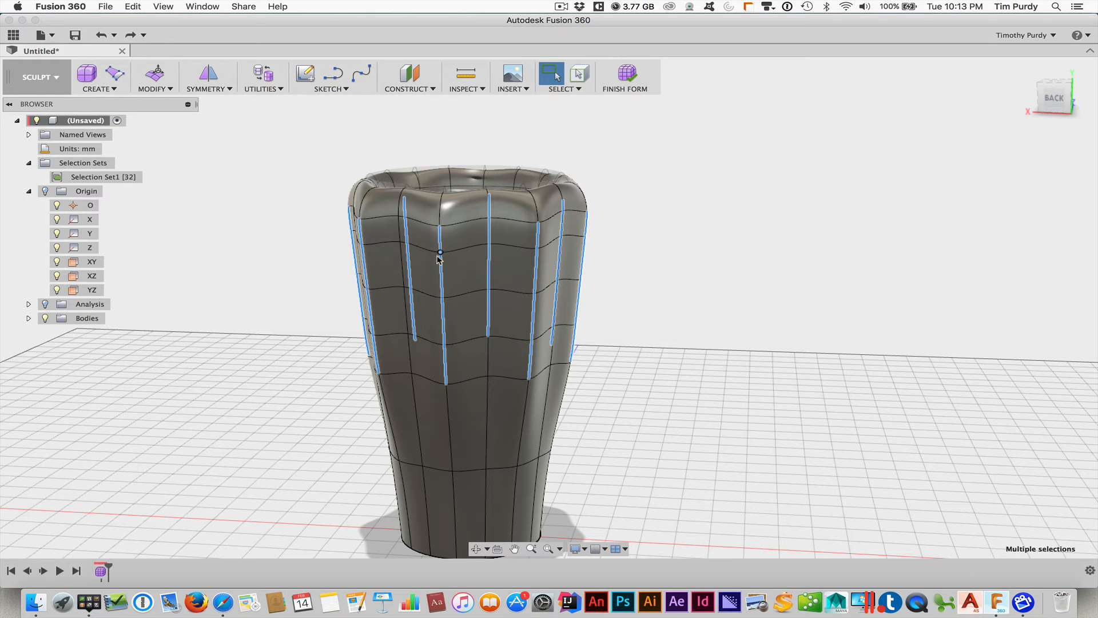
# Remove the second edge from the top of each vertical run from the selection, all around the cup
pyautogui.keyDown('super'); pyautogui.click(442, 286); pyautogui.keyUp('super')
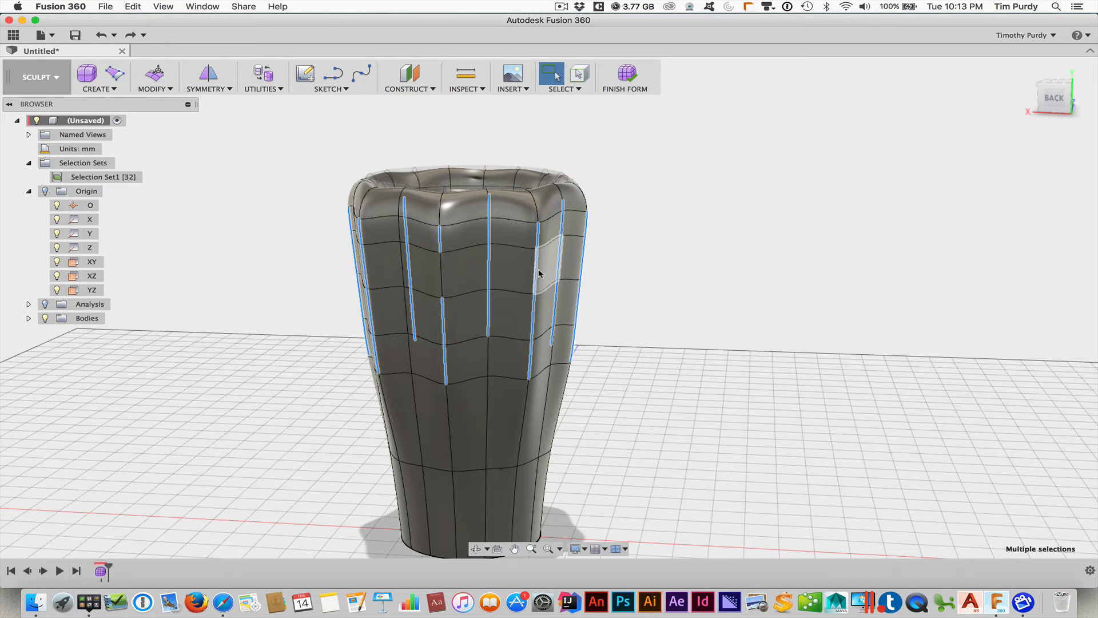
pyautogui.keyDown('super'); pyautogui.click(537, 270); pyautogui.keyUp('super')
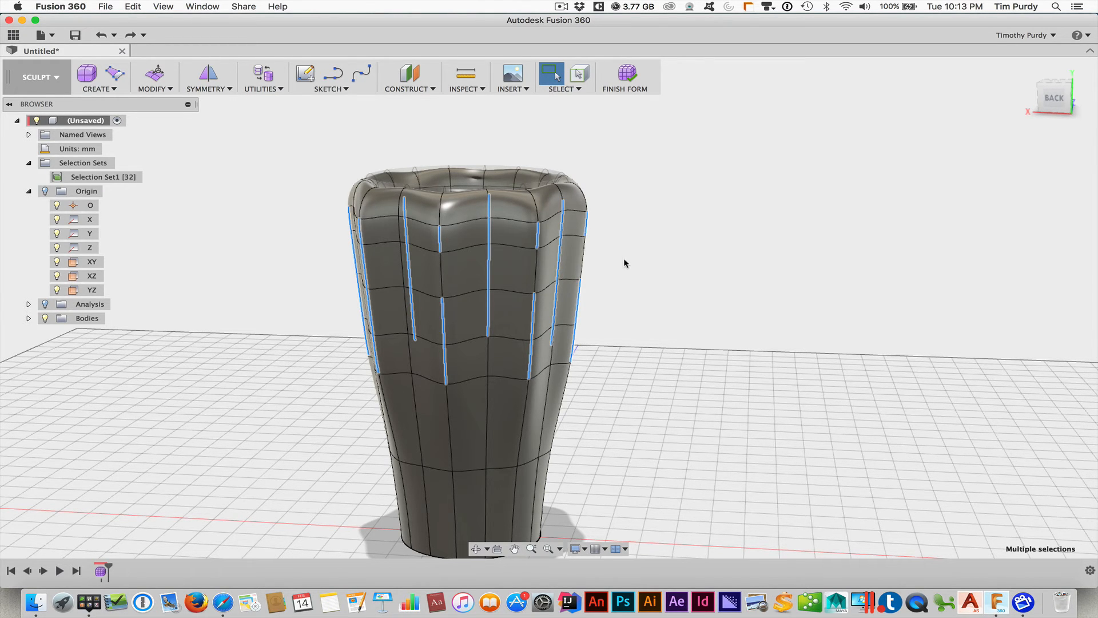
pyautogui.keyDown('shift'); pyautogui.moveTo(624, 262); pyautogui.dragTo(480, 277, button='middle'); pyautogui.keyUp('shift')
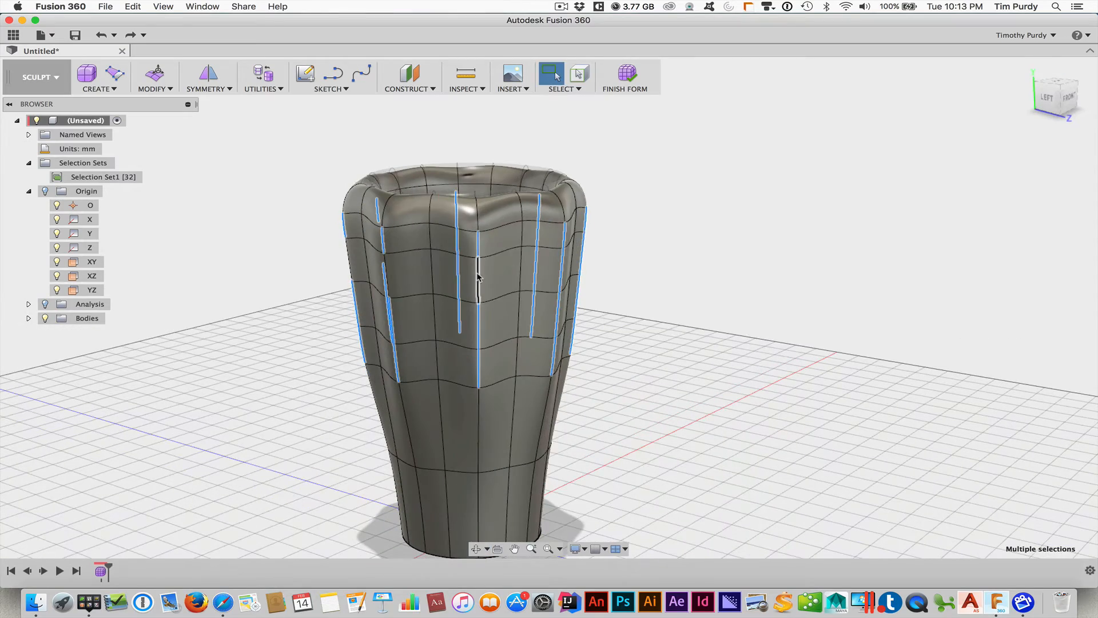
pyautogui.keyDown('super'); pyautogui.click(478, 277); pyautogui.keyUp('super')
pyautogui.keyDown('shift'); pyautogui.moveTo(641, 278); pyautogui.dragTo(517, 288, button='middle'); pyautogui.keyUp('shift')
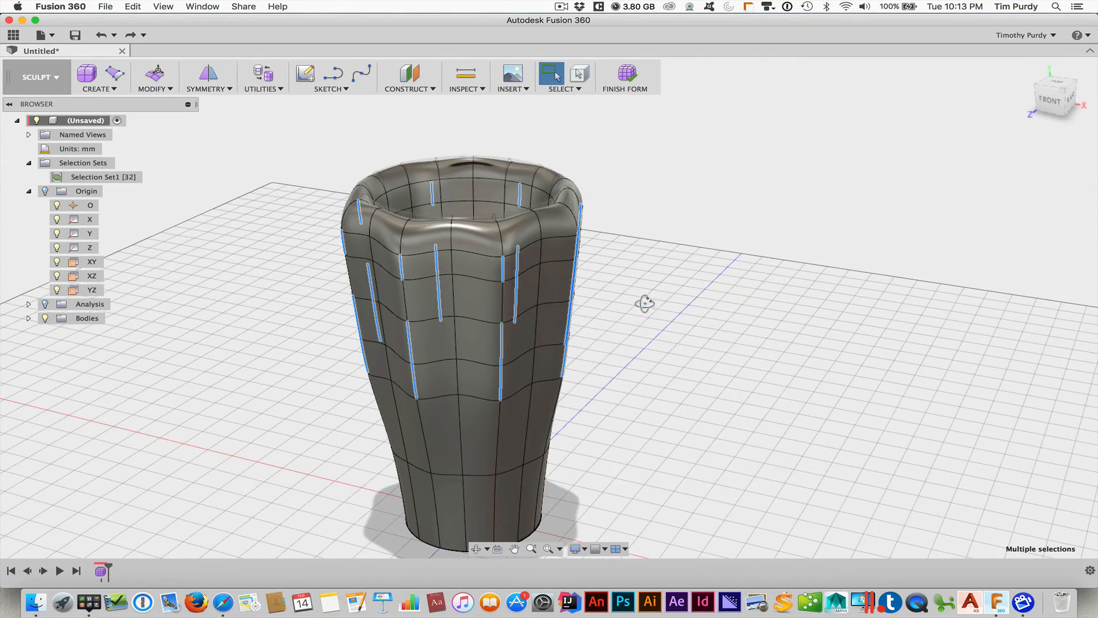
pyautogui.keyDown('shift'); pyautogui.moveTo(644, 304); pyautogui.dragTo(572, 303, button='middle'); pyautogui.keyUp('shift')
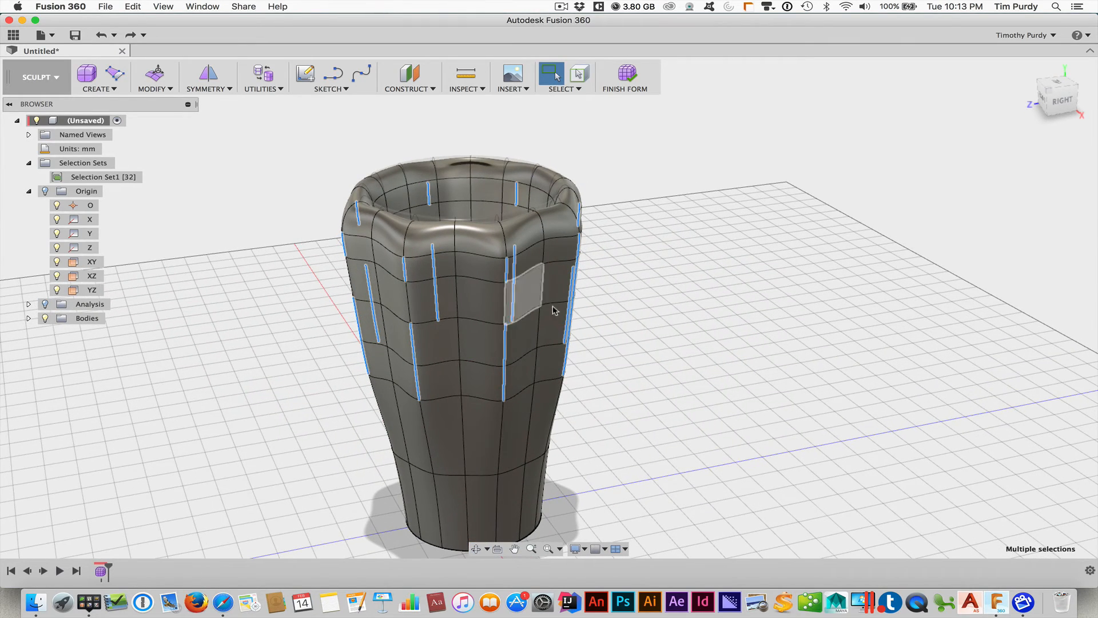
pyautogui.keyDown('shift'); pyautogui.moveTo(667, 318); pyautogui.dragTo(637, 314, button='middle'); pyautogui.keyUp('shift')
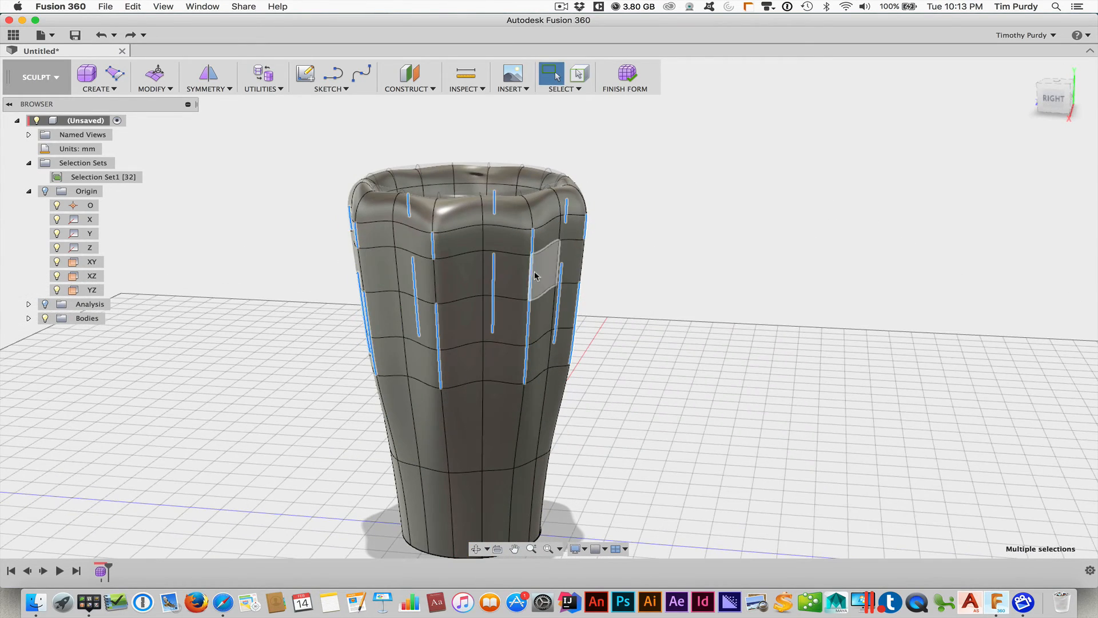
# Rotate the remaining selected edges counterclockwise around the cup's vertical axis with Edit Form, and clear the selection
pyautogui.rightClick(667, 295)
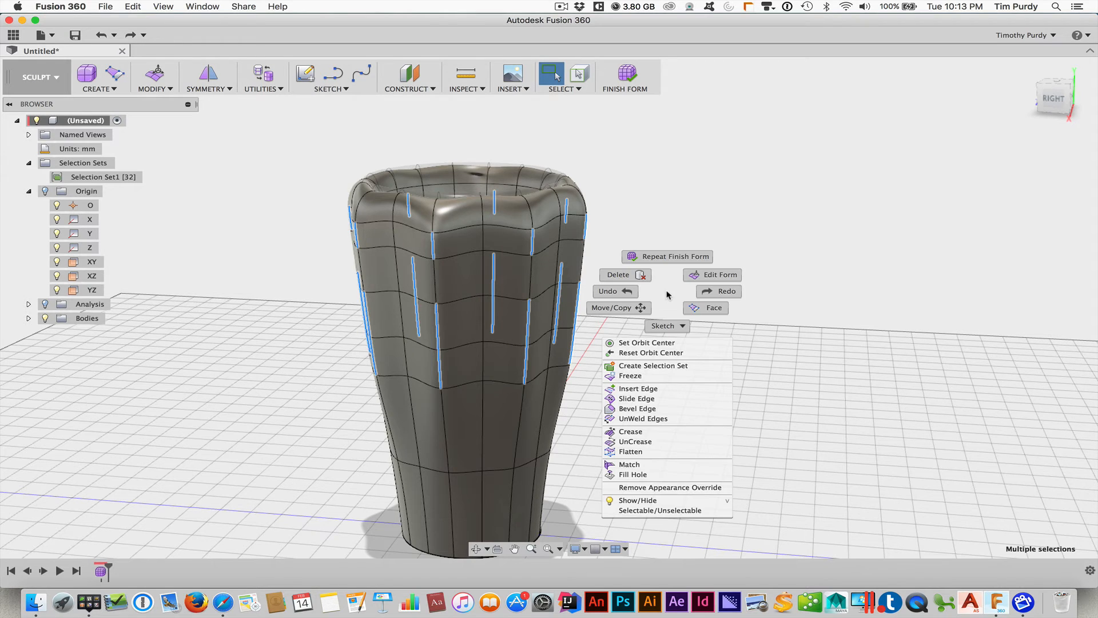
pyautogui.click(702, 279)
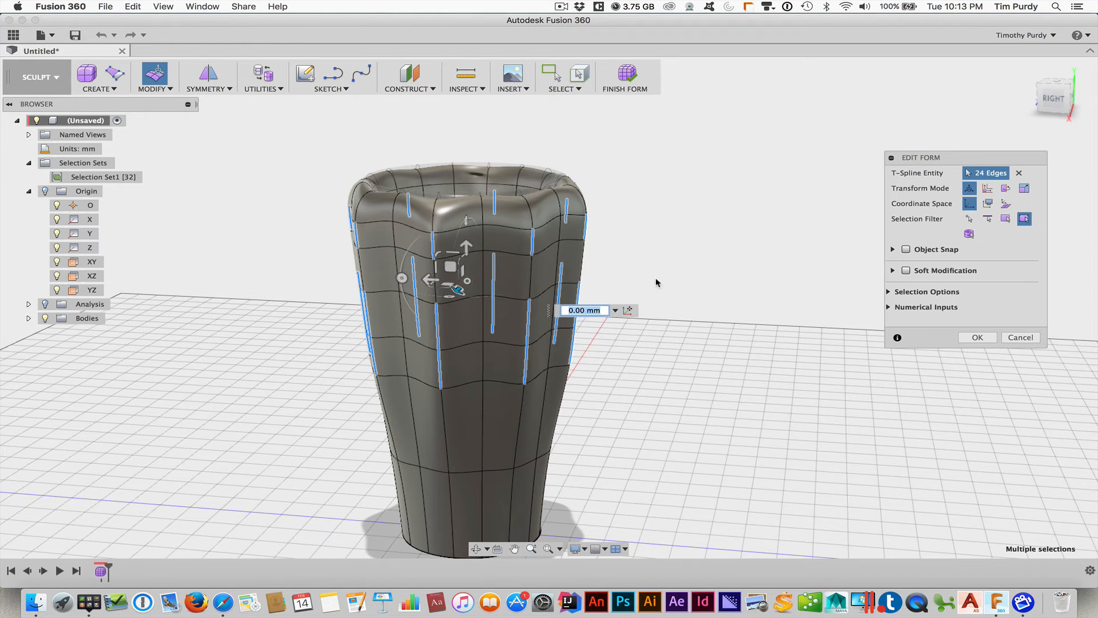
pyautogui.keyDown('shift'); pyautogui.moveTo(287, 343); pyautogui.dragTo(487, 342, button='middle'); pyautogui.keyUp('shift')
pyautogui.moveTo(473, 317); pyautogui.dragTo(524, 317)
pyautogui.moveTo(662, 362)
pyautogui.keyDown('shift'); pyautogui.mouseDown(button='middle')
pyautogui.moveTo(674, 324)
pyautogui.moveTo(654, 342)
pyautogui.moveTo(678, 344)
pyautogui.moveTo(669, 350)
pyautogui.mouseUp(button='middle'); pyautogui.keyUp('shift')
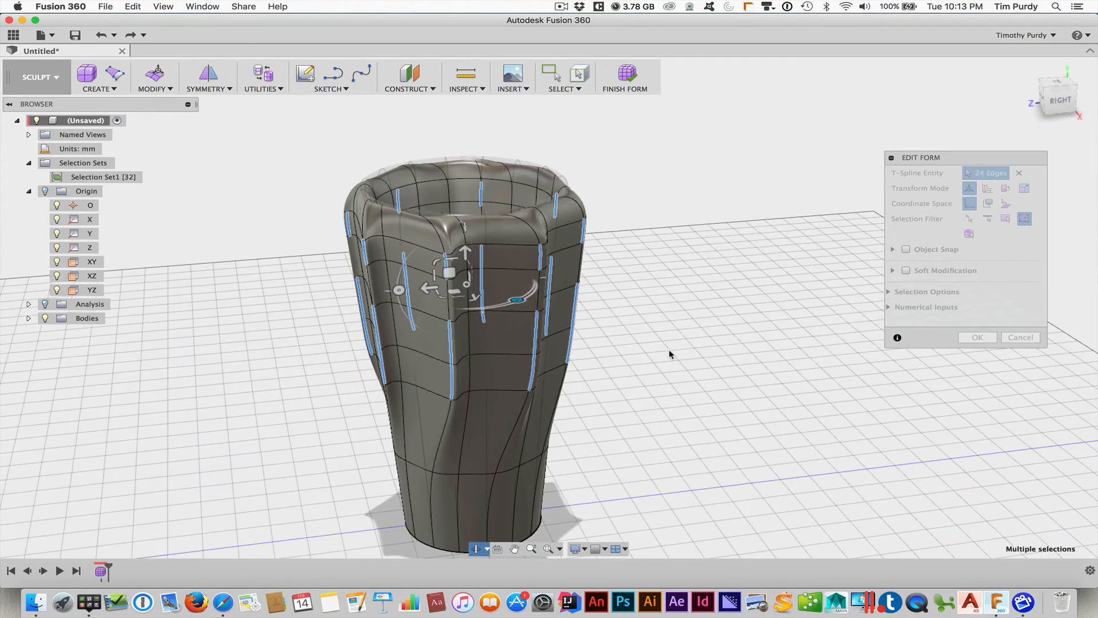
pyautogui.click(629, 332)
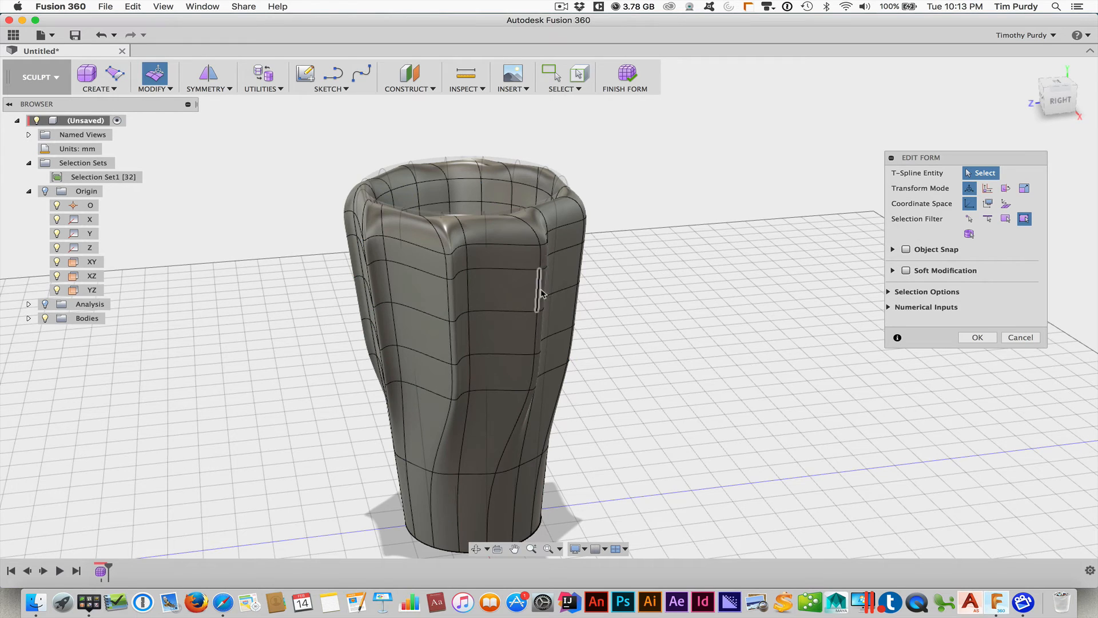
# Select the eight skipped vertical edges in the outer wall's upper part, one in each flute around the cup
pyautogui.click(539, 293)
pyautogui.keyDown('shift'); pyautogui.click(448, 298); pyautogui.keyUp('shift')
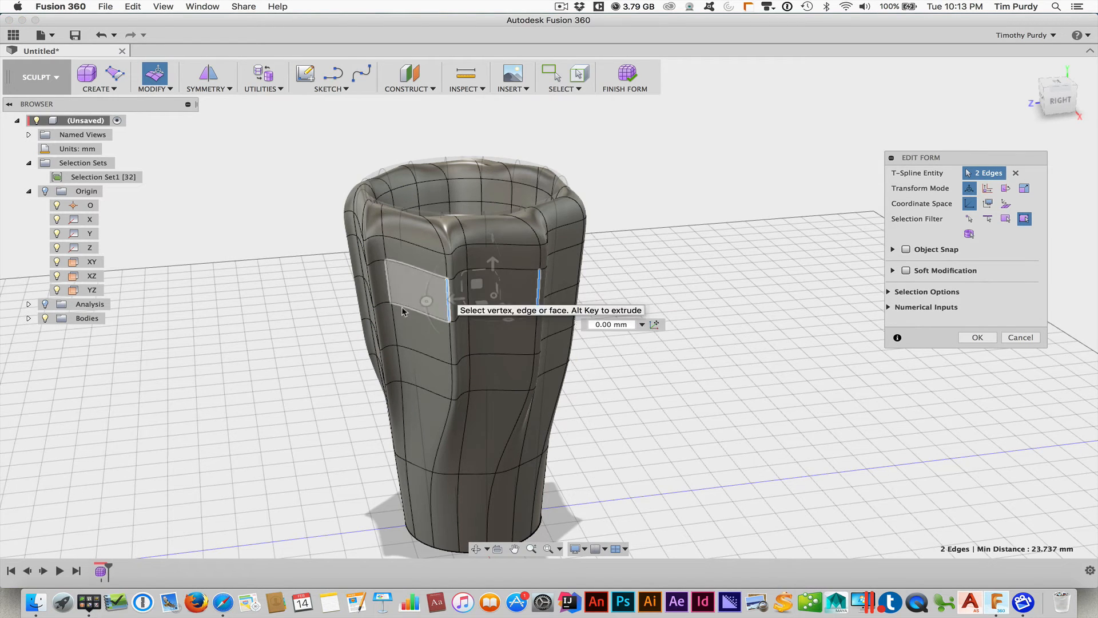
pyautogui.keyDown('shift'); pyautogui.moveTo(334, 337); pyautogui.dragTo(450, 310, button='middle'); pyautogui.keyUp('shift')
pyautogui.keyDown('shift'); pyautogui.click(431, 294); pyautogui.keyUp('shift')
pyautogui.keyDown('shift'); pyautogui.click(436, 310); pyautogui.keyUp('shift')
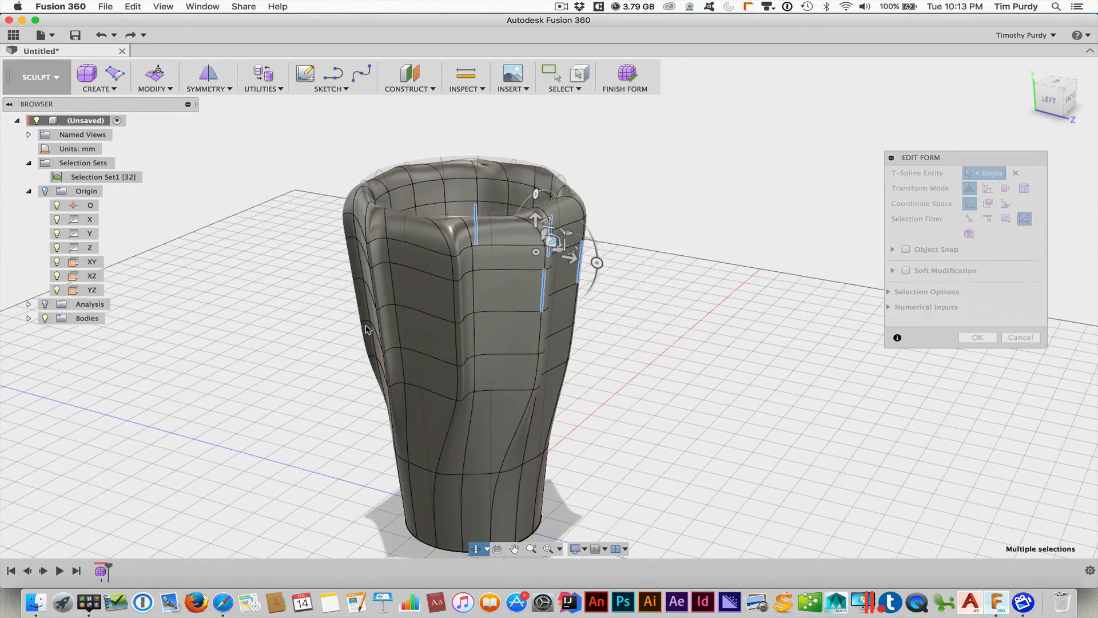
pyautogui.keyDown('shift'); pyautogui.click(393, 311); pyautogui.keyUp('shift')
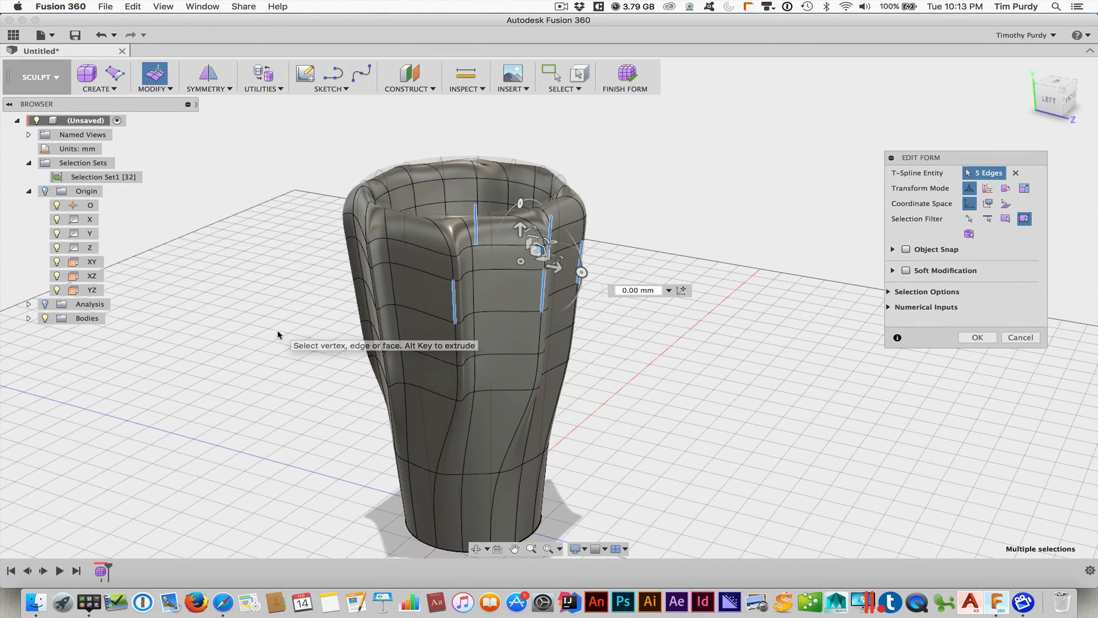
pyautogui.keyDown('shift'); pyautogui.moveTo(277, 338); pyautogui.dragTo(478, 331, button='middle'); pyautogui.keyUp('shift')
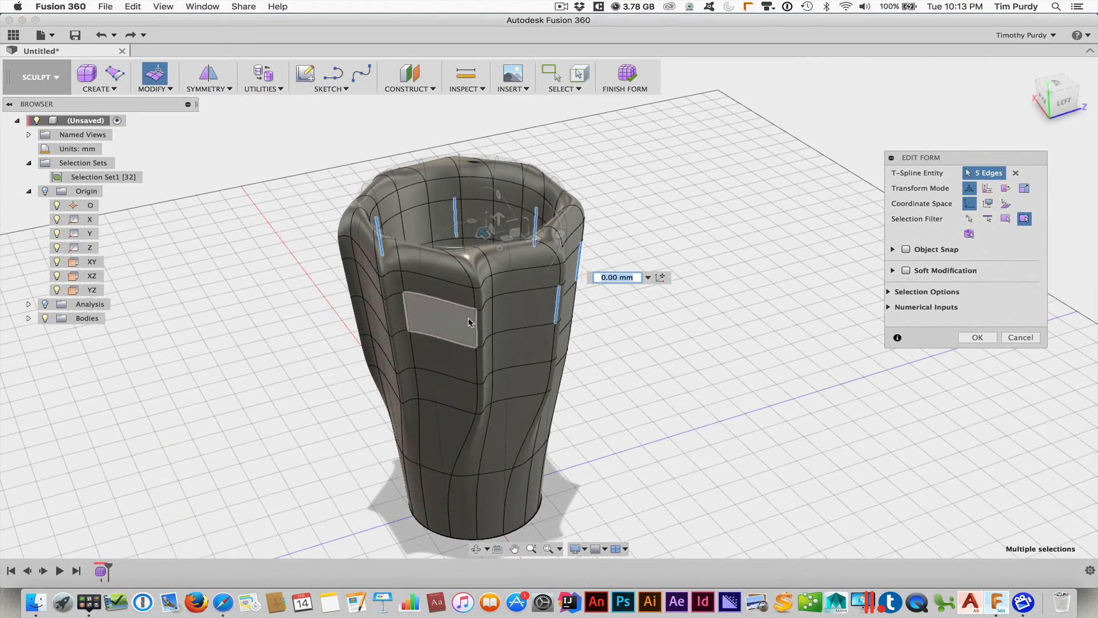
pyautogui.keyDown('shift'); pyautogui.click(477, 331); pyautogui.keyUp('shift')
pyautogui.keyDown('shift'); pyautogui.moveTo(312, 339); pyautogui.dragTo(361, 334, button='middle'); pyautogui.keyUp('shift')
pyautogui.keyDown('shift'); pyautogui.click(526, 297); pyautogui.keyUp('shift')
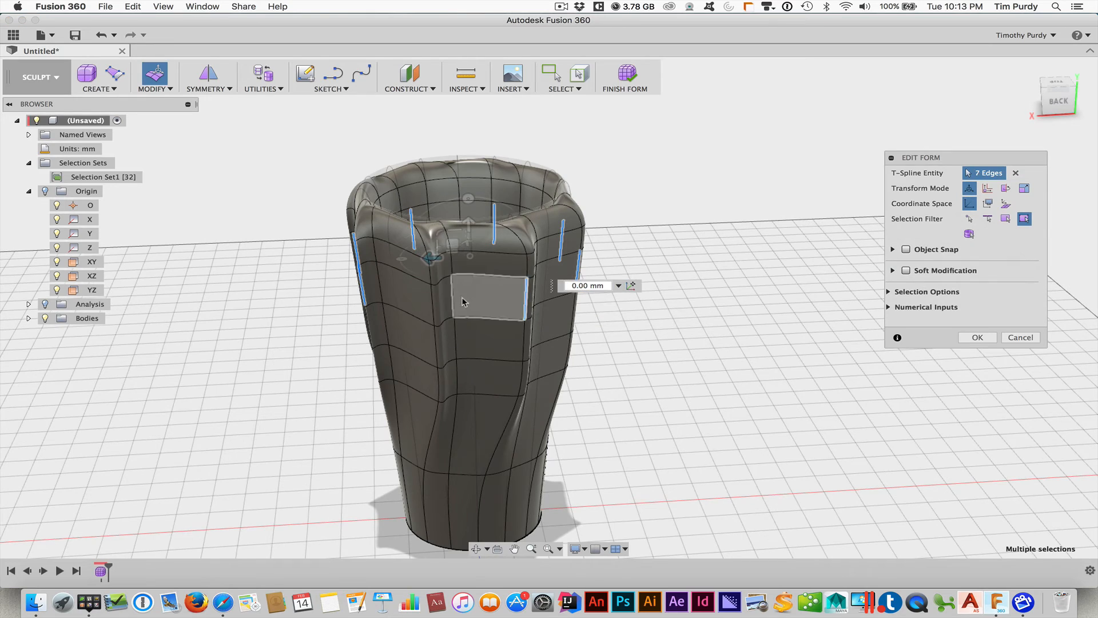
pyautogui.keyDown('shift'); pyautogui.click(433, 304); pyautogui.keyUp('shift')
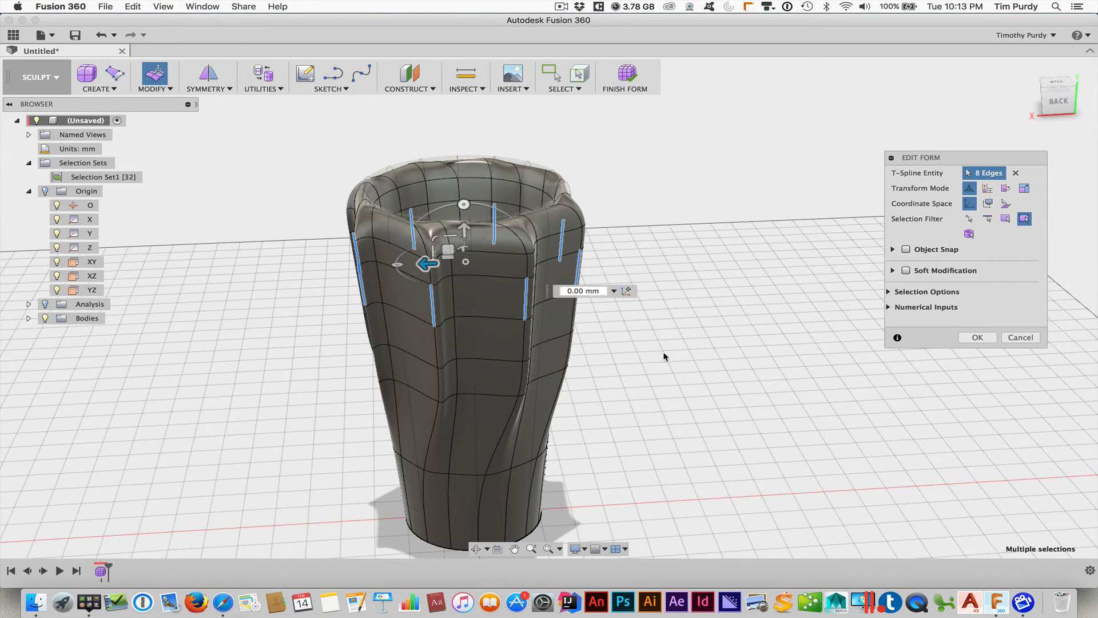
# Rotate the eight edges clockwise around the cup's vertical axis to make the flutes wavy, and accept the form edit
pyautogui.keyDown('shift'); pyautogui.moveTo(663, 355); pyautogui.dragTo(665, 381, button='middle'); pyautogui.keyUp('shift')
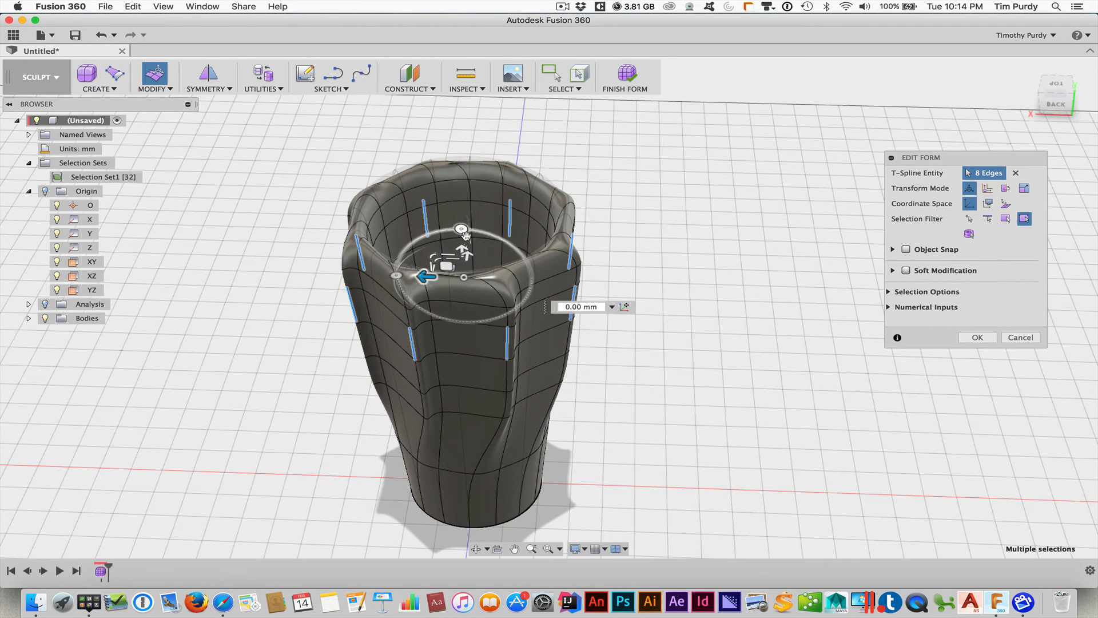
pyautogui.keyDown('shift'); pyautogui.moveTo(662, 326); pyautogui.dragTo(664, 338, button='middle'); pyautogui.keyUp('shift')
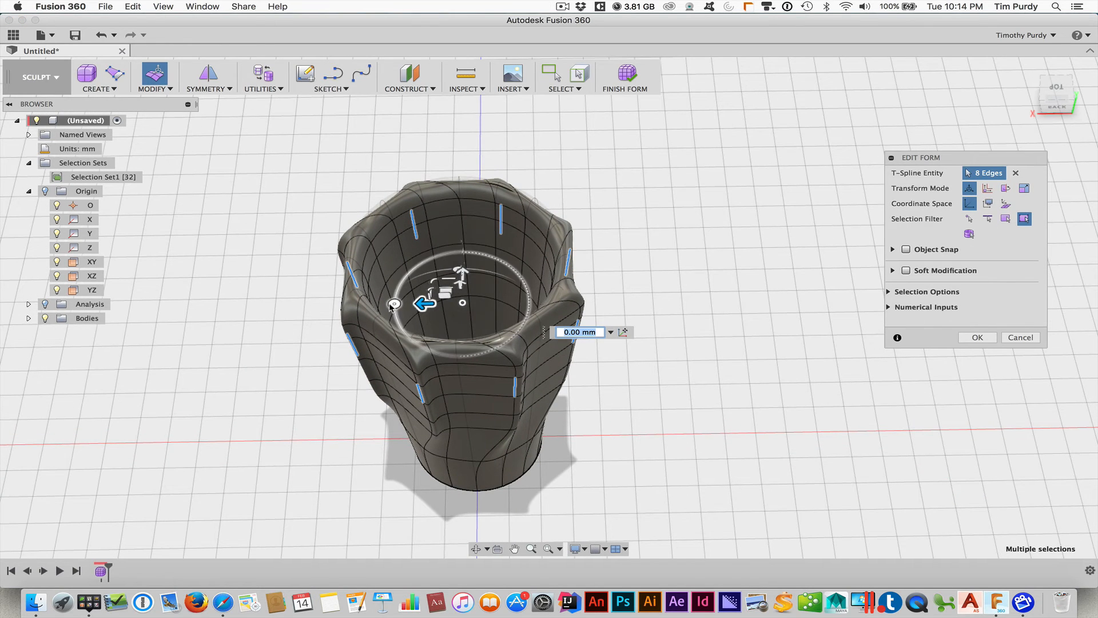
pyautogui.moveTo(394, 302); pyautogui.dragTo(410, 286)
pyautogui.keyDown('shift'); pyautogui.moveTo(612, 409); pyautogui.dragTo(589, 362, button='middle'); pyautogui.keyUp('shift')
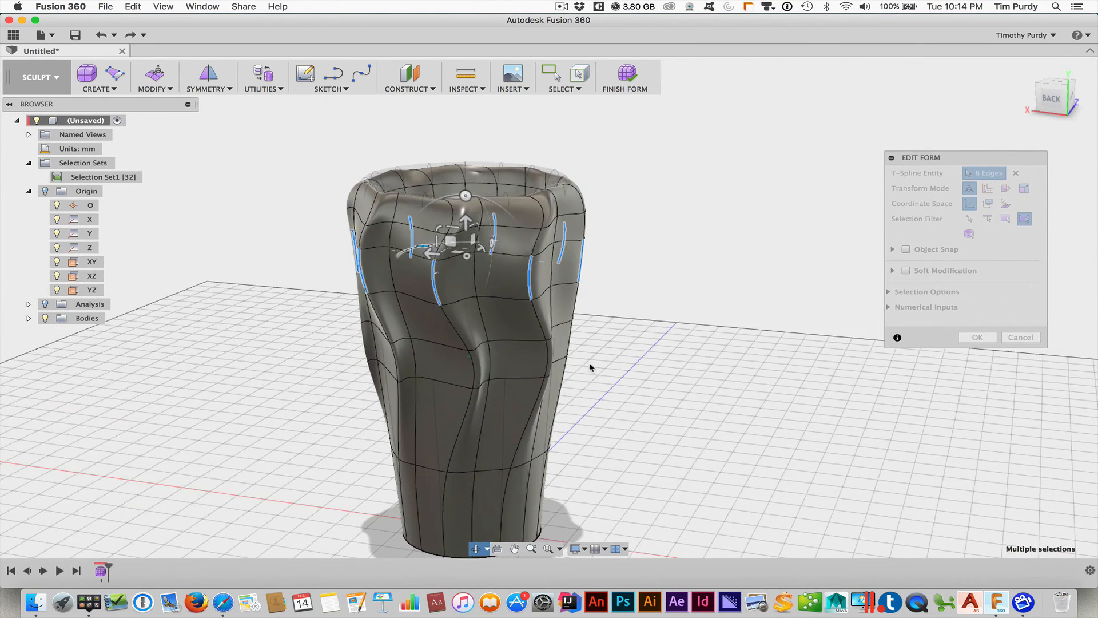
pyautogui.click(978, 337)
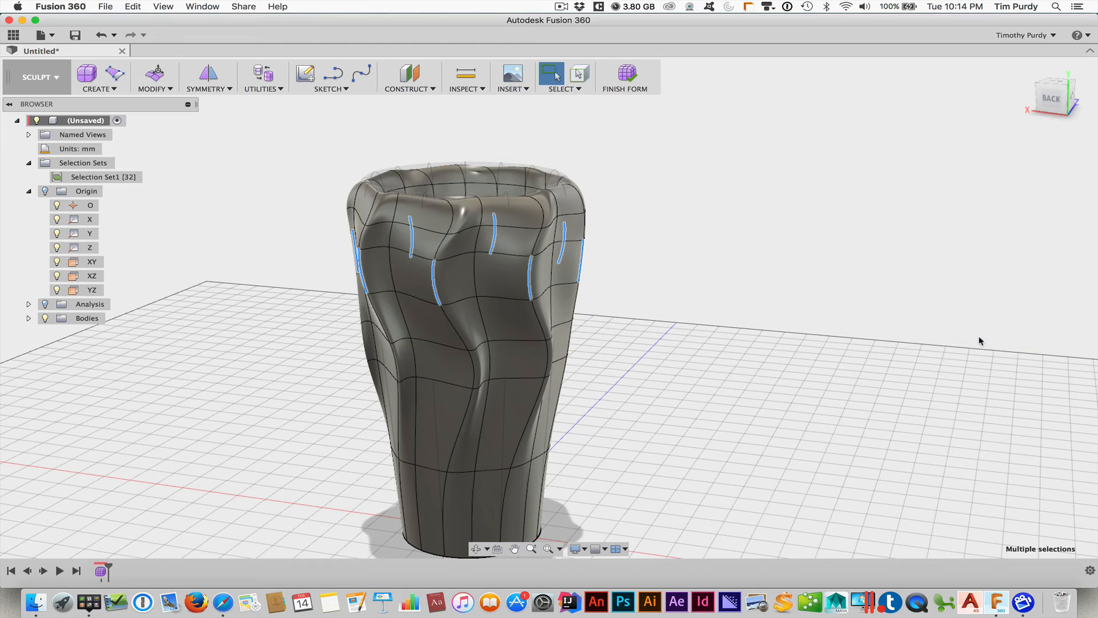
# Finish the form to turn the wavy T-spline cup into a solid body
pyautogui.click(618, 72)
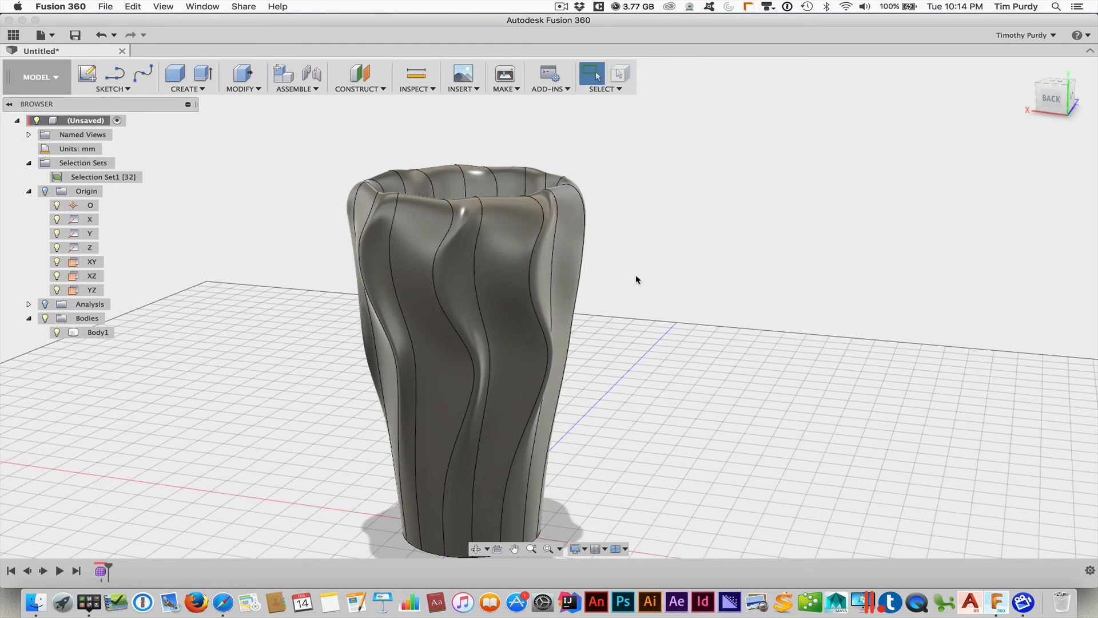
pyautogui.moveTo(636, 275)
pyautogui.keyDown('shift'); pyautogui.mouseDown(button='middle')
pyautogui.moveTo(584, 352)
pyautogui.moveTo(591, 258)
pyautogui.moveTo(605, 250)
pyautogui.moveTo(622, 272)
pyautogui.mouseUp(button='middle'); pyautogui.keyUp('shift')
pyautogui.press('Escape')
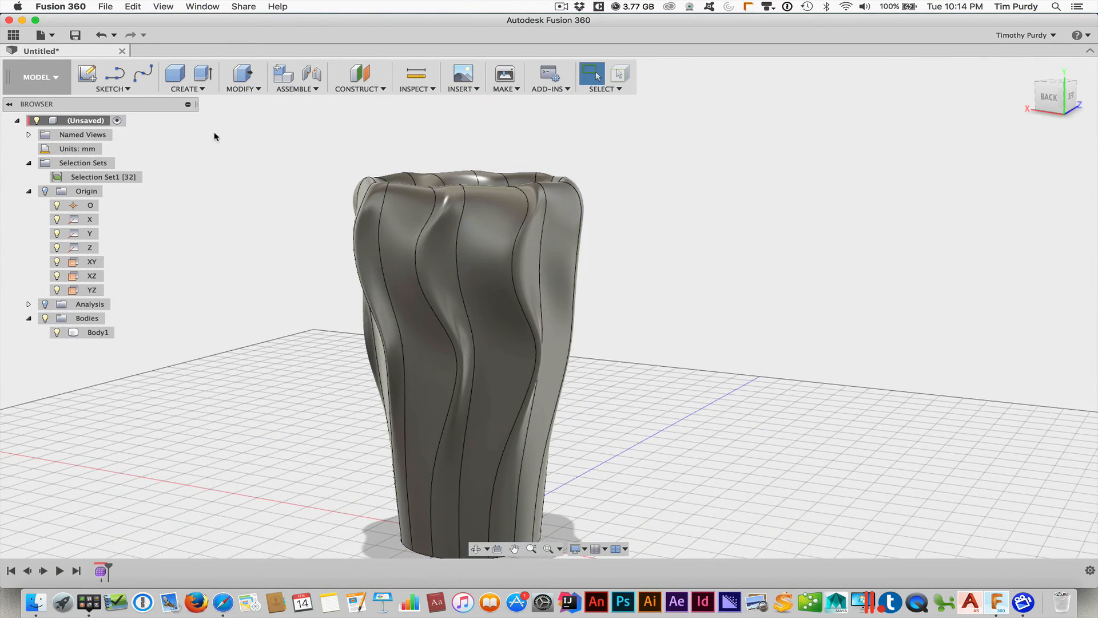
# Fillet the cup's outer bottom edge with a constant radius of 5 mm
pyautogui.click(246, 89)
pyautogui.click(240, 116)
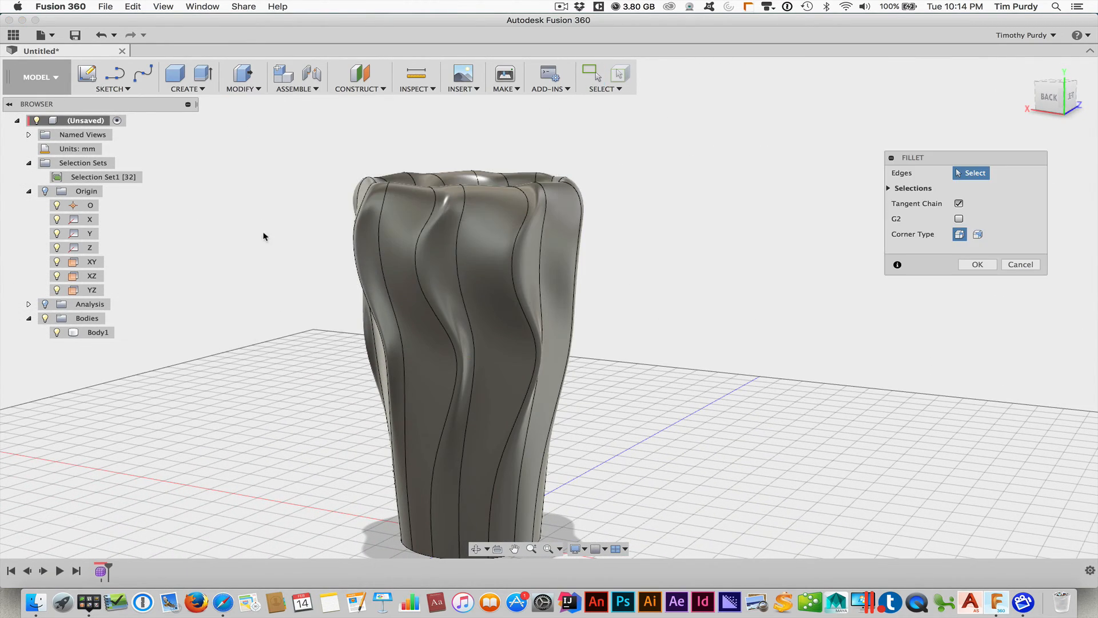
pyautogui.keyDown('shift'); pyautogui.moveTo(580, 468); pyautogui.dragTo(640, 390, button='middle'); pyautogui.keyUp('shift')
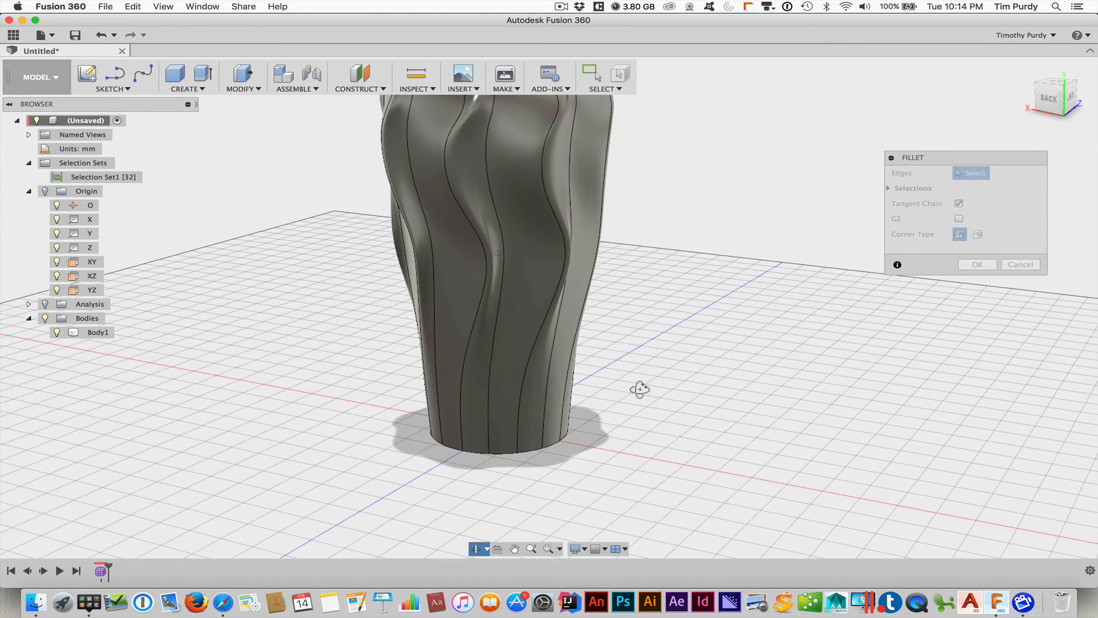
pyautogui.click(498, 452)
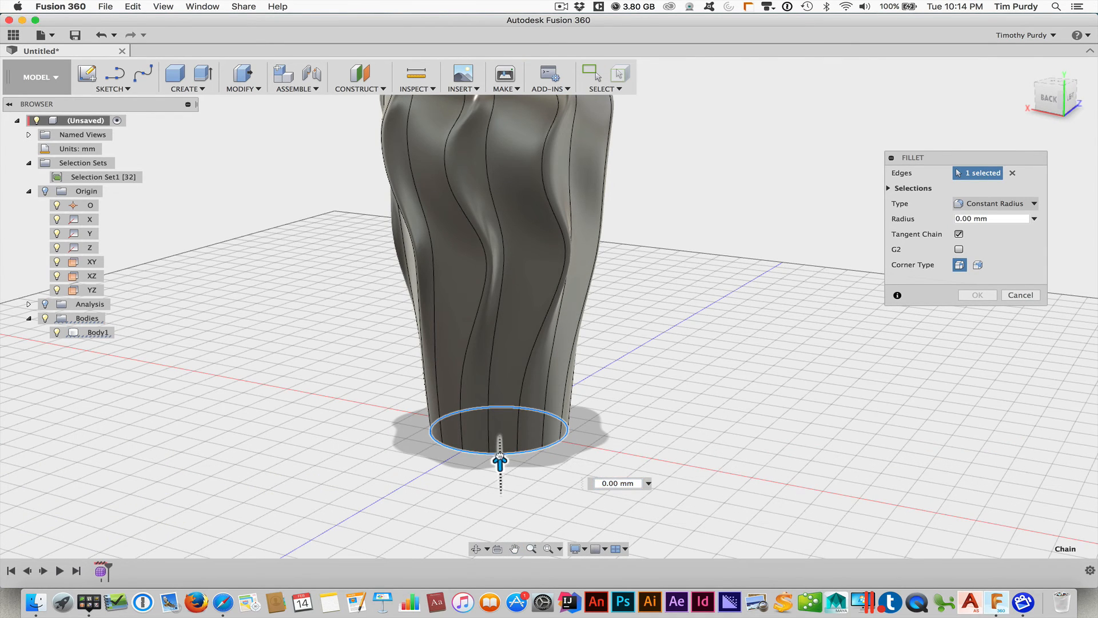
pyautogui.moveTo(501, 455); pyautogui.dragTo(514, 451)
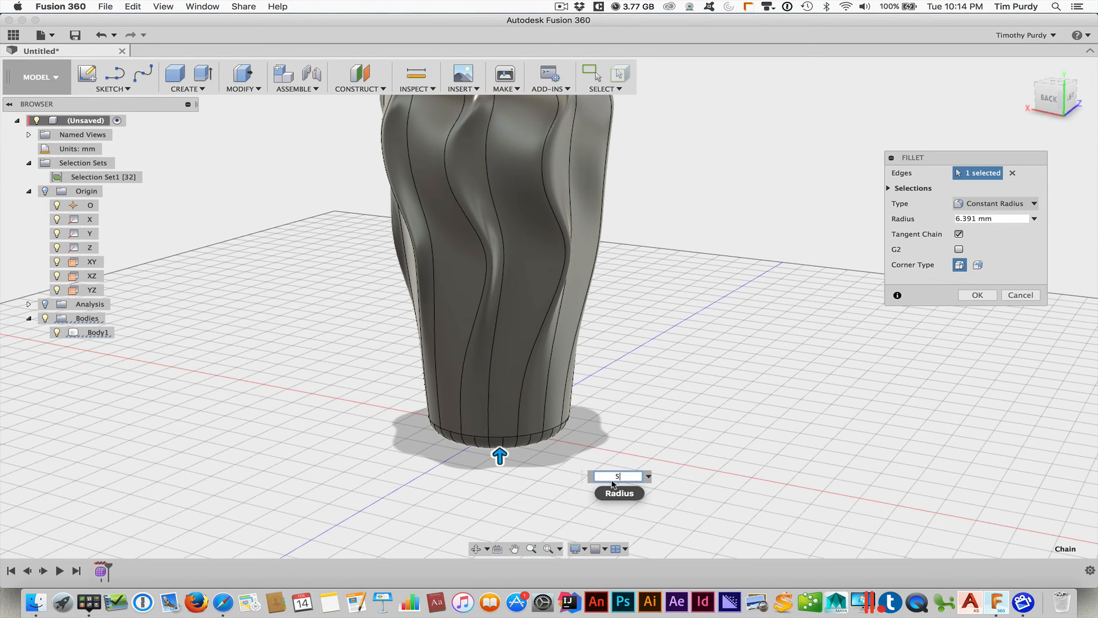
pyautogui.write('5')
pyautogui.press('Return')
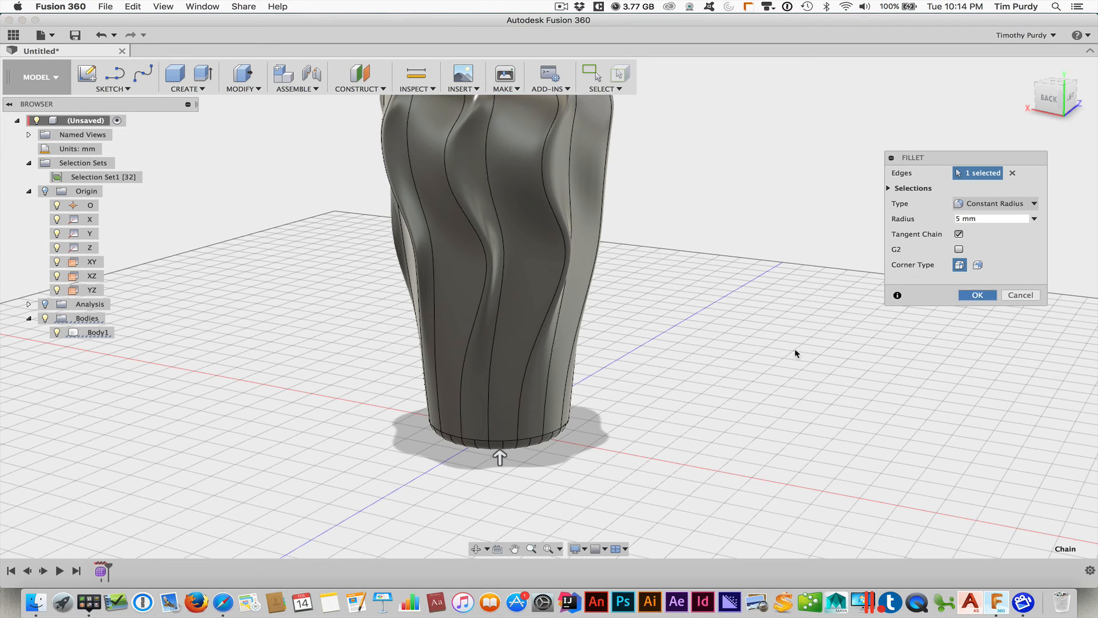
pyautogui.press('Return')
# Fillet the circular edge between the cup's inner wall and floor with a 5 mm radius
pyautogui.keyDown('shift'); pyautogui.moveTo(688, 336); pyautogui.dragTo(547, 307, button='middle'); pyautogui.keyUp('shift')
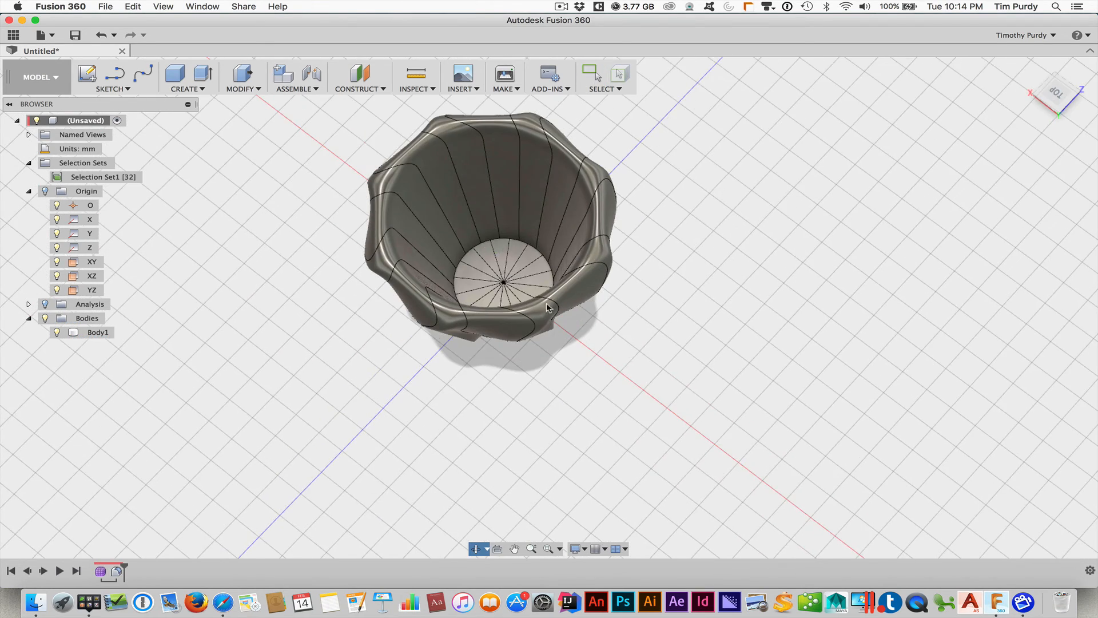
pyautogui.rightClick(724, 205)
pyautogui.click(722, 168)
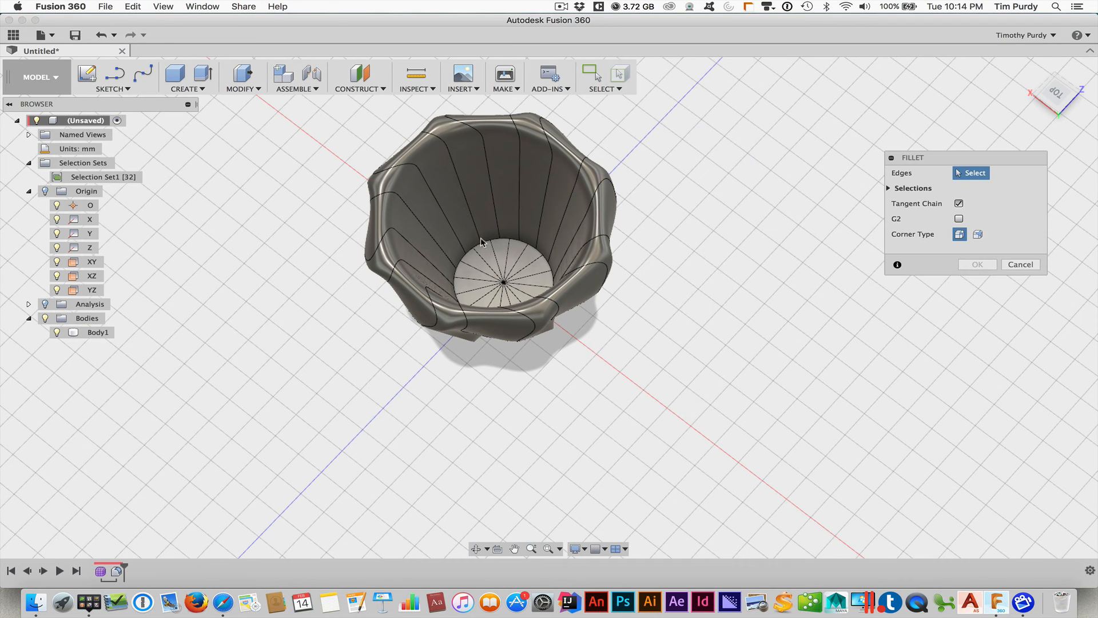
pyautogui.click(480, 245)
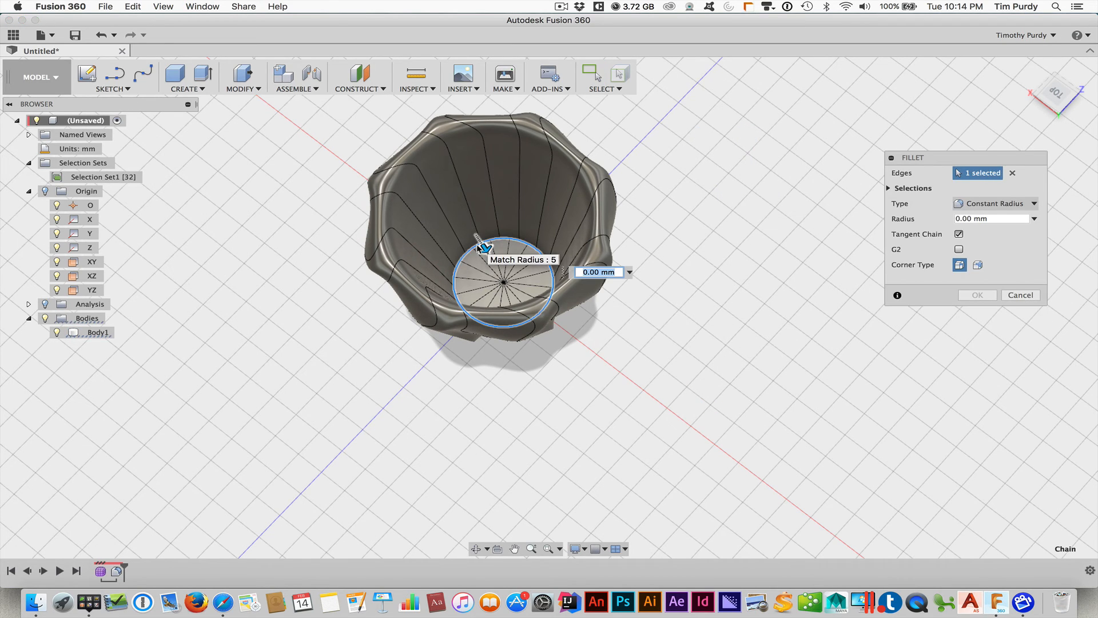
pyautogui.write('5')
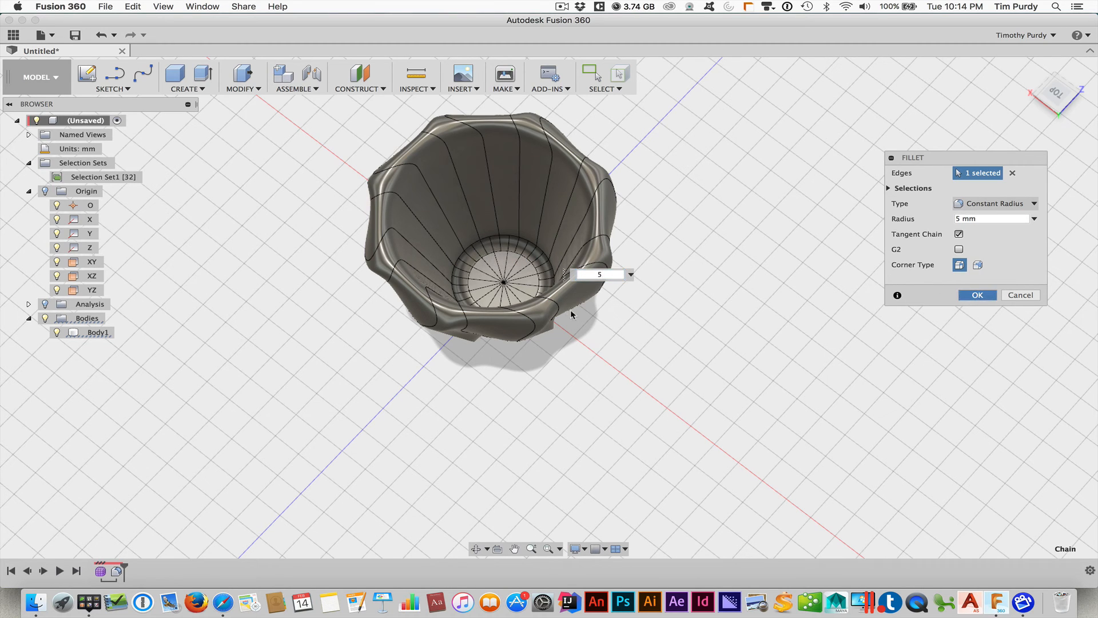
pyautogui.press('Return')
# Examine the filleted cup from the side and from above
pyautogui.keyDown('shift'); pyautogui.moveTo(592, 347); pyautogui.dragTo(603, 313, button='middle'); pyautogui.keyUp('shift')
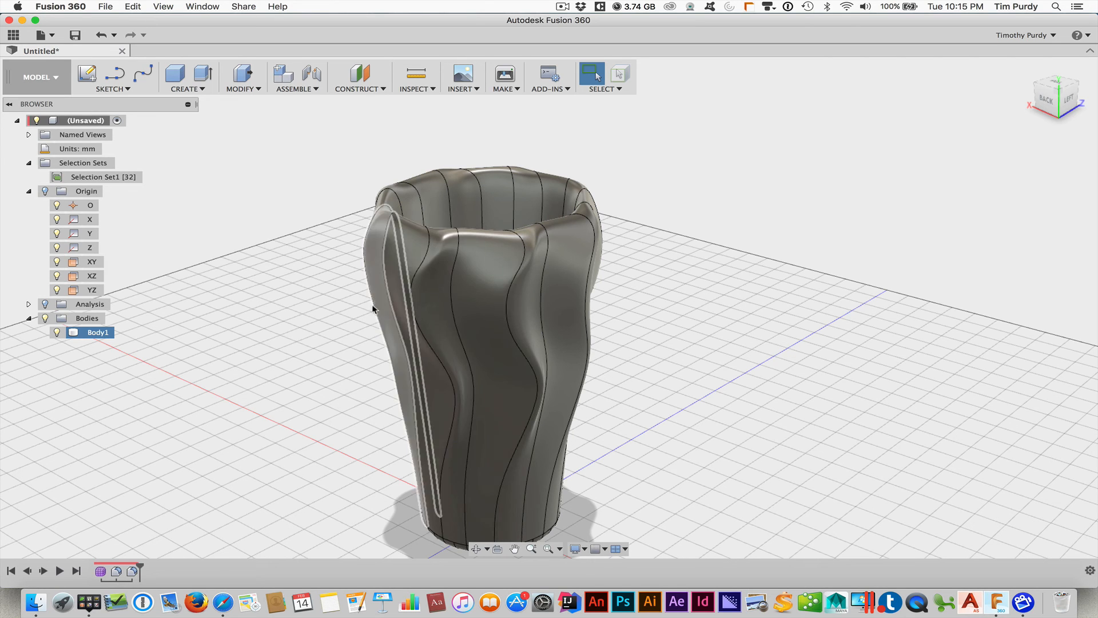
pyautogui.click(619, 453)
pyautogui.moveTo(619, 453); pyautogui.dragTo(603, 394, button='middle')
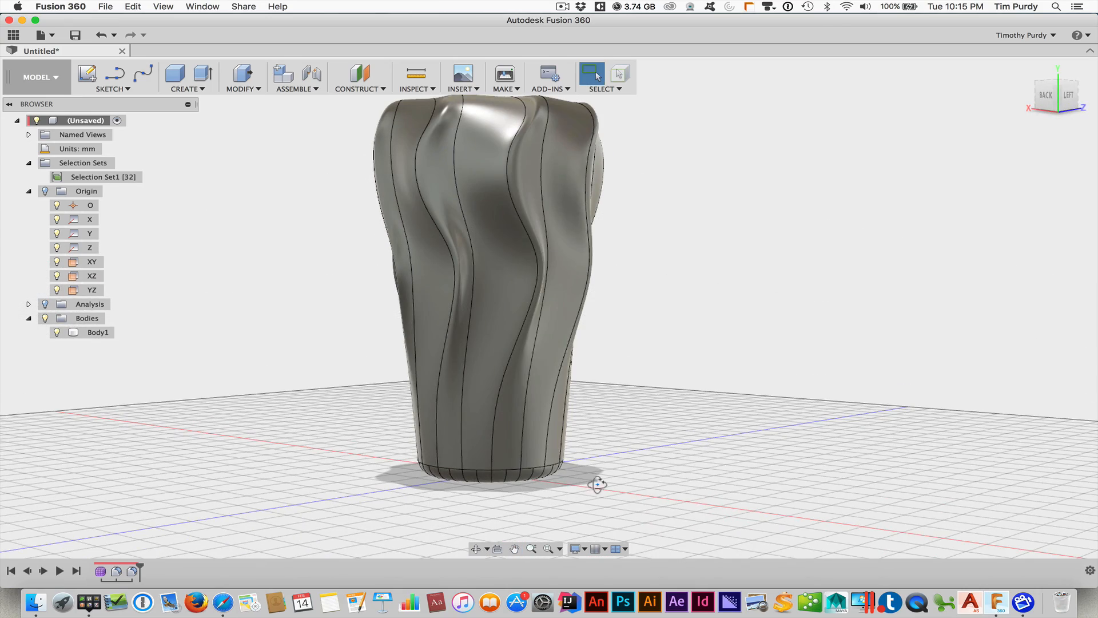
pyautogui.moveTo(597, 484)
pyautogui.keyDown('shift'); pyautogui.mouseDown(button='middle')
pyautogui.moveTo(614, 436)
pyautogui.moveTo(596, 388)
pyautogui.moveTo(589, 478)
pyautogui.mouseUp(button='middle'); pyautogui.keyUp('shift')
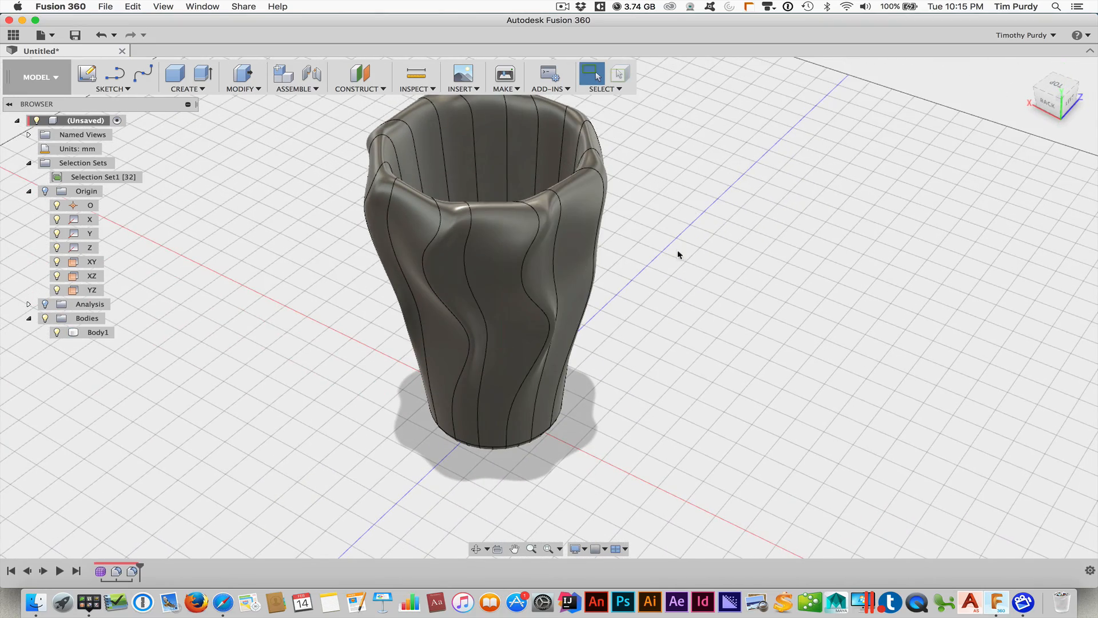
pyautogui.moveTo(677, 253)
pyautogui.keyDown('shift'); pyautogui.mouseDown(button='middle')
pyautogui.moveTo(677, 328)
pyautogui.moveTo(663, 266)
pyautogui.mouseUp(button='middle'); pyautogui.keyUp('shift')
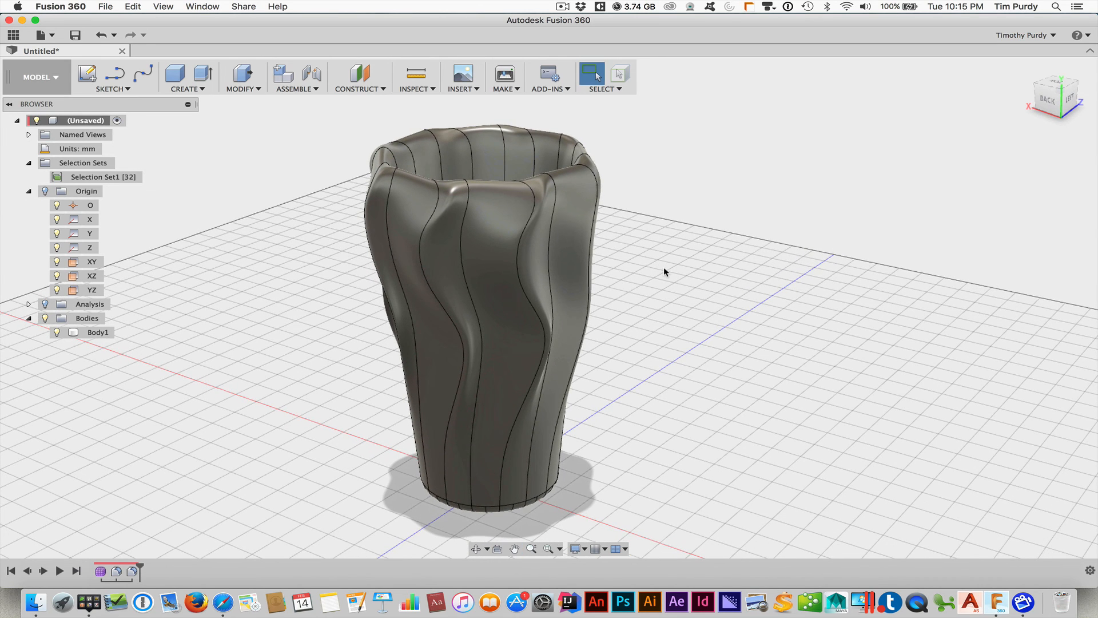